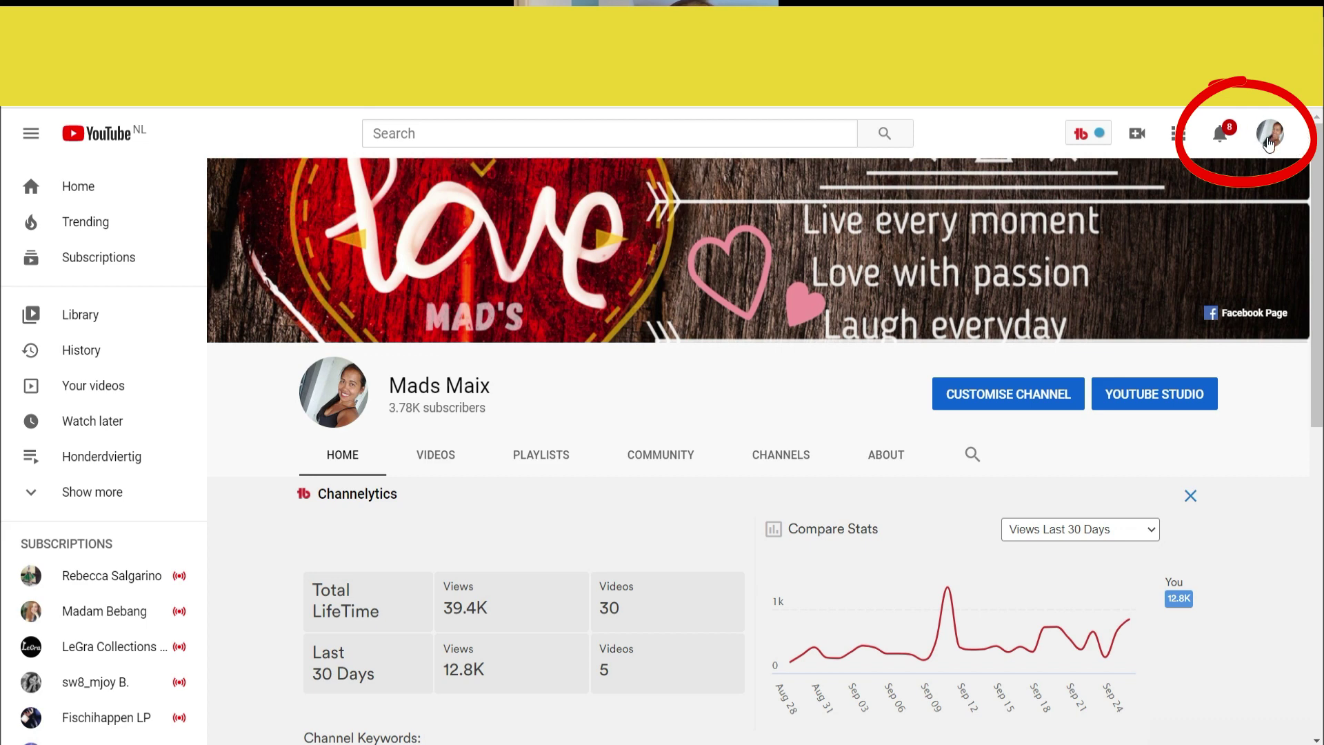
Switch to YouTube Studio from the channel's account options and open the list of channel videos
{"action": "left_click", "coordinate": [1268, 143]}
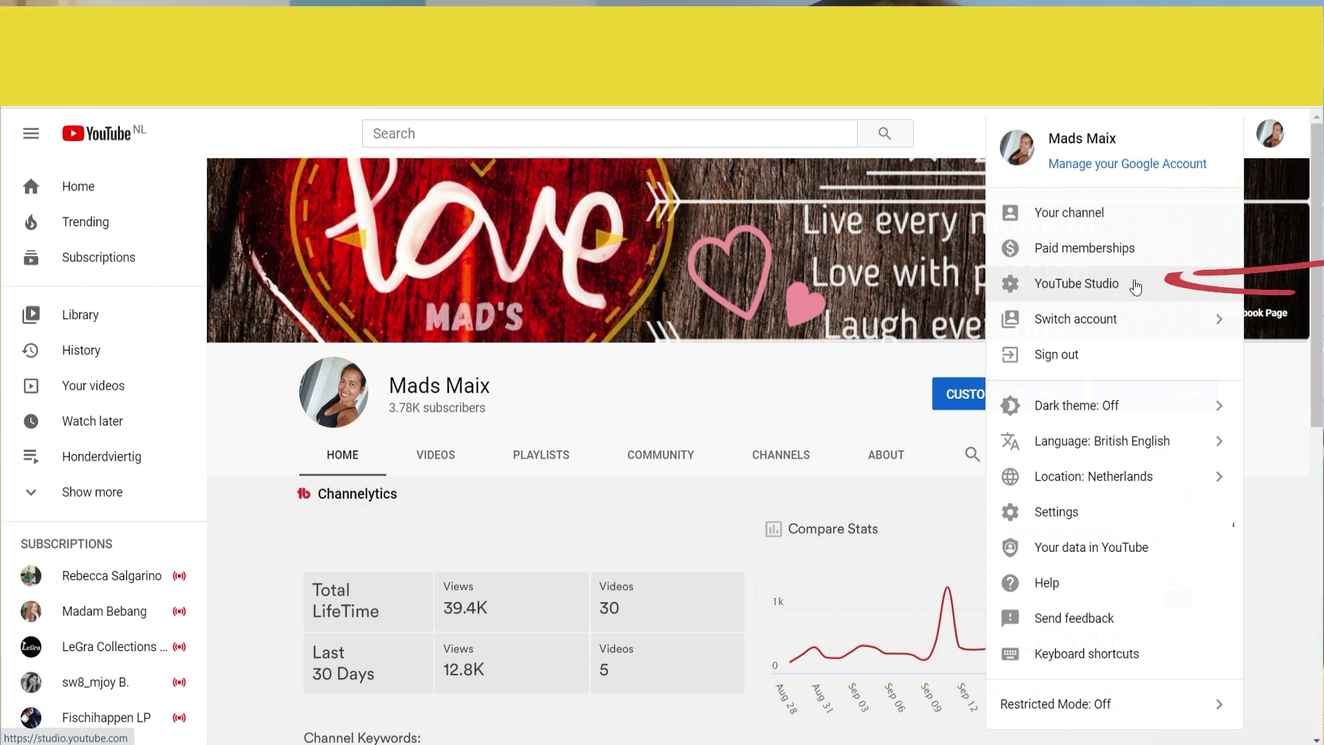
{"action": "left_click", "coordinate": [1076, 283]}
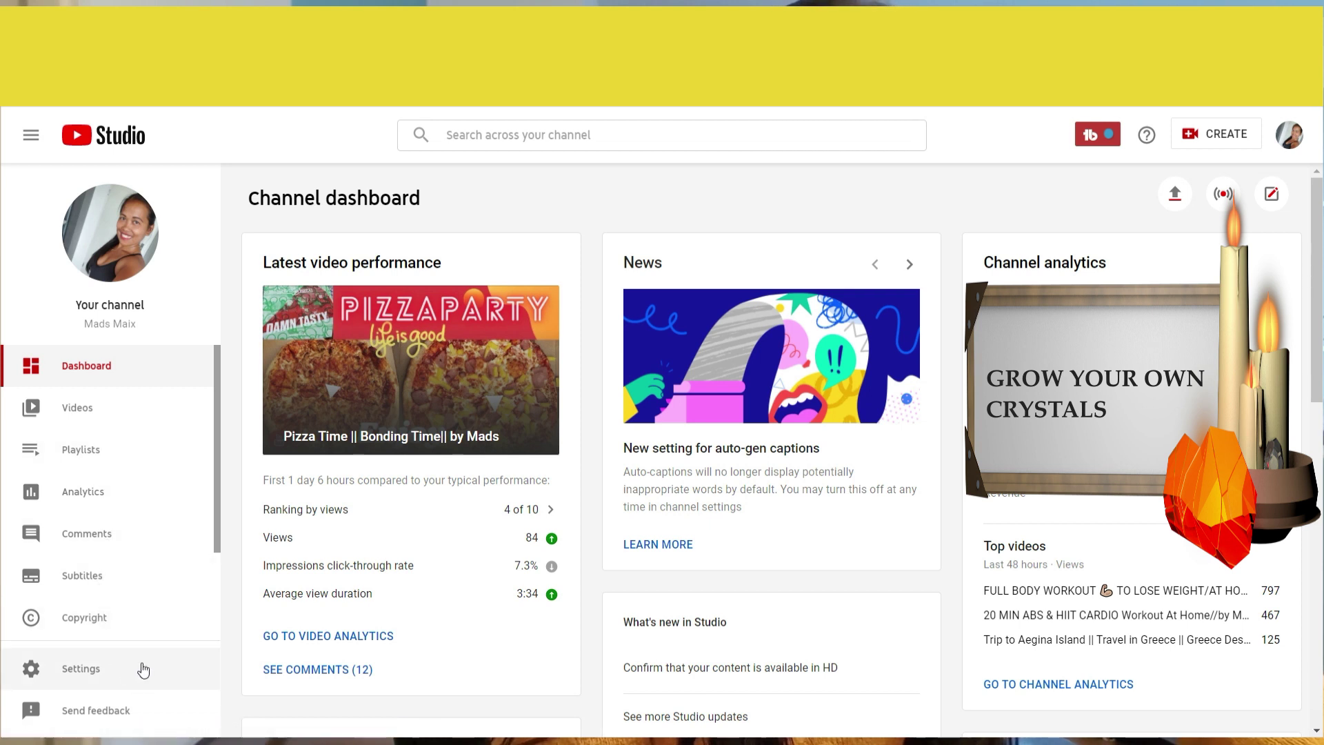
{"action": "left_click", "coordinate": [91, 410]}
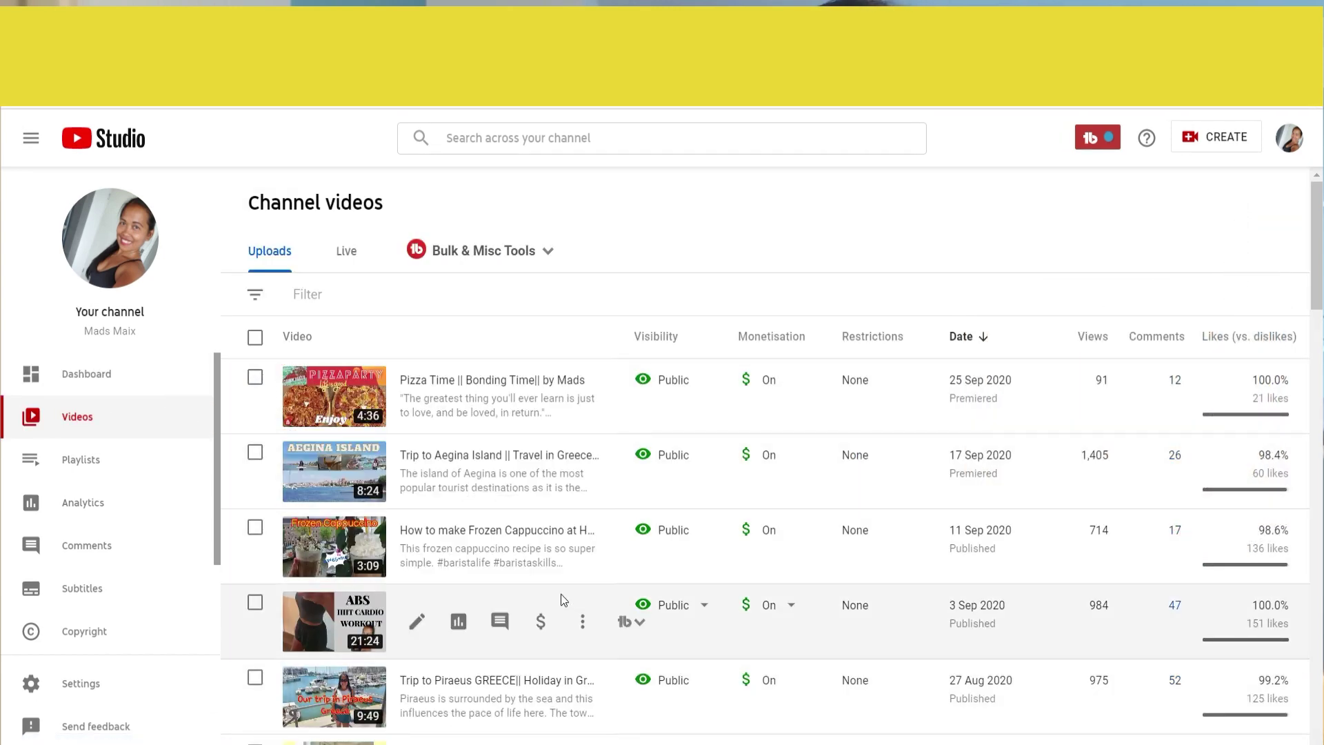
Open the details of the "Amsterdam NL City Center View" video published on 16 May 2020
{"action": "left_click_drag", "start_coordinate": [1317, 305], "coordinate": [1257, 644]}
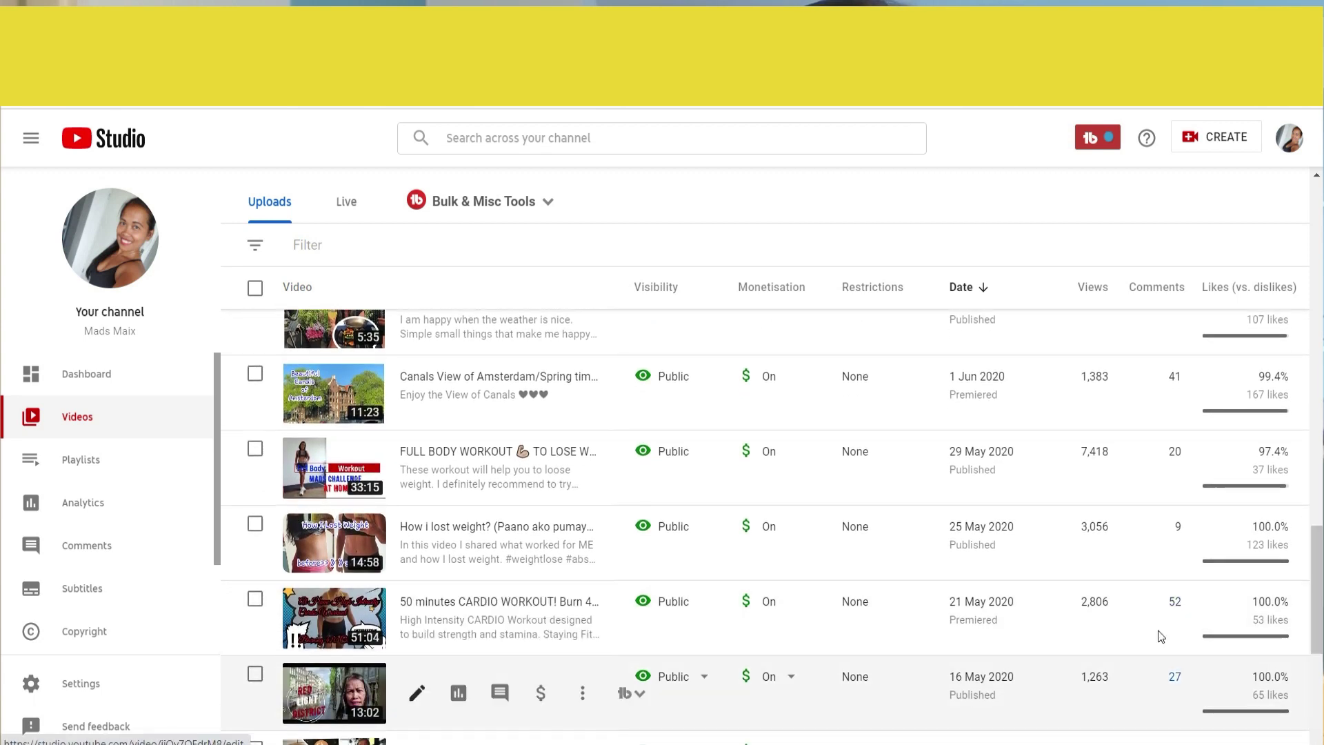
{"action": "left_click_drag", "start_coordinate": [1317, 597], "coordinate": [1317, 628]}
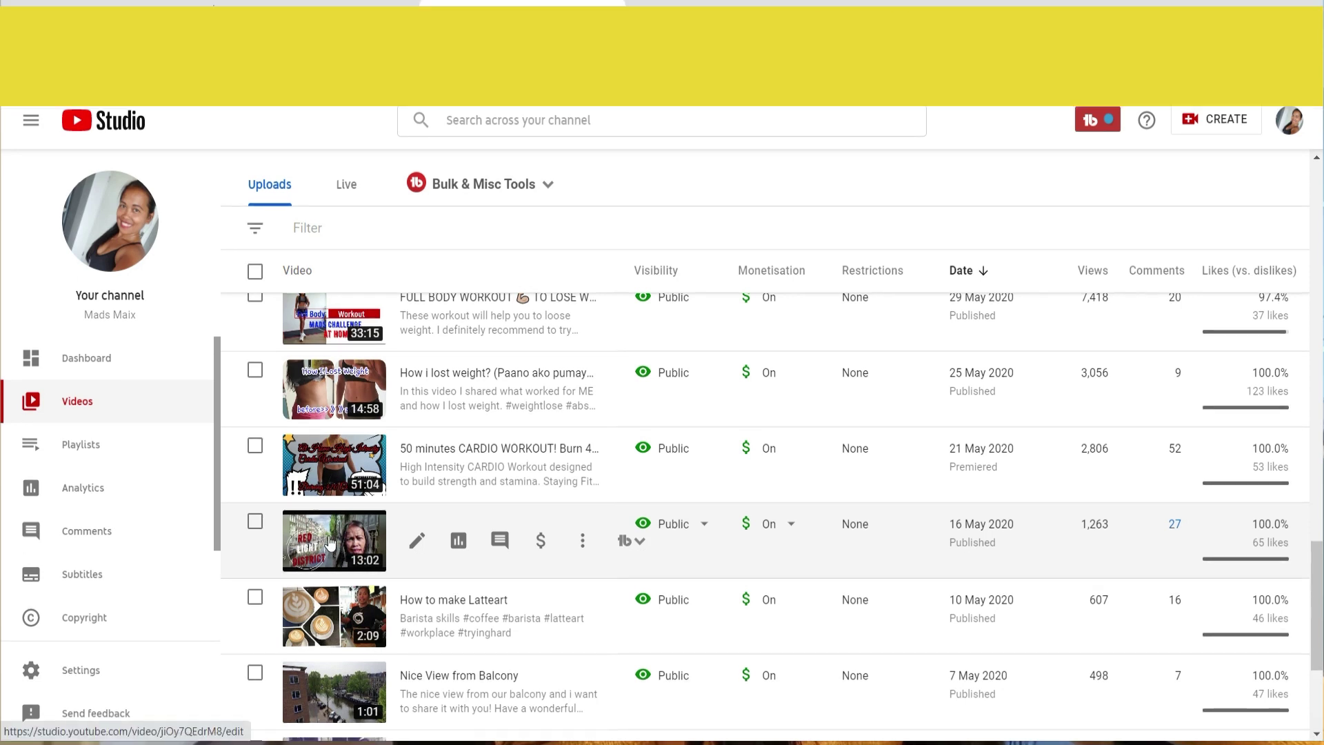
{"action": "left_click", "coordinate": [330, 543]}
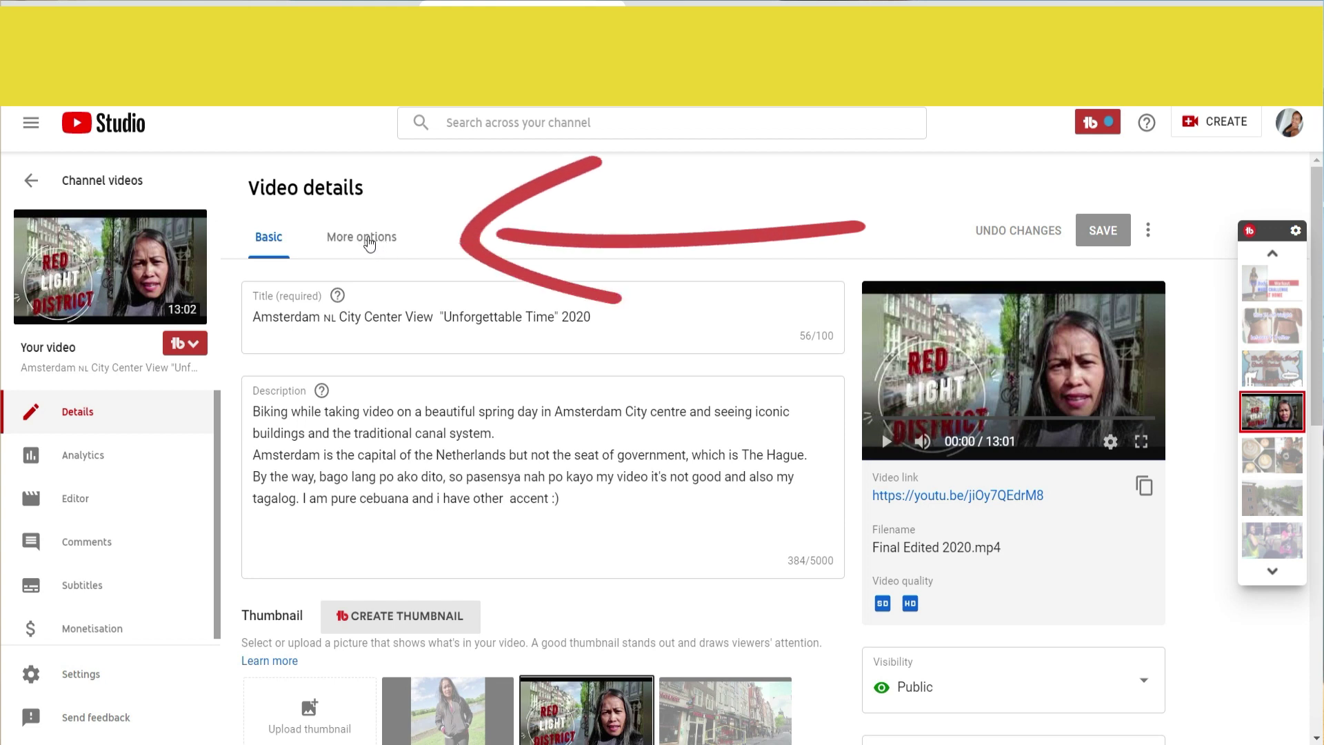
Show the video's additional options and follow the subtitles link in the original video language section
{"action": "left_click", "coordinate": [369, 241]}
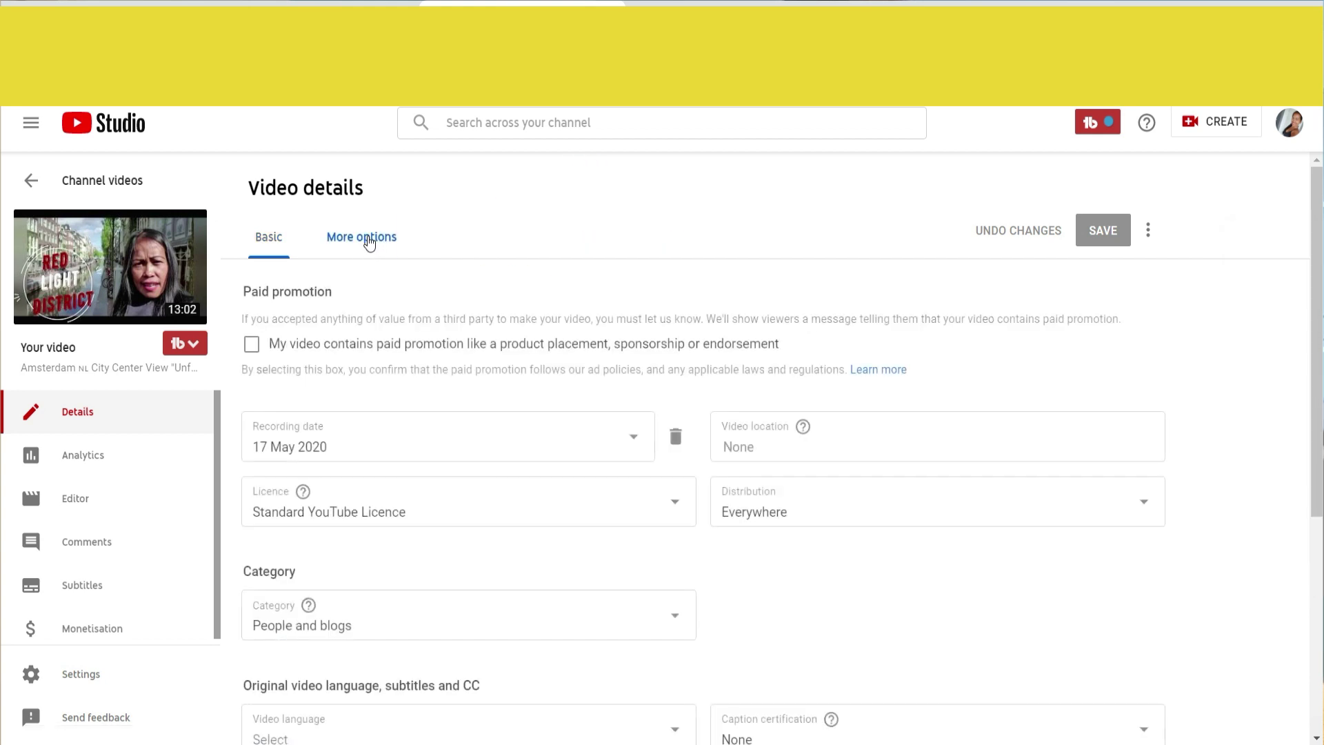
{"action": "scroll", "coordinate": [544, 462], "scroll_direction": "down", "scroll_amount": 4}
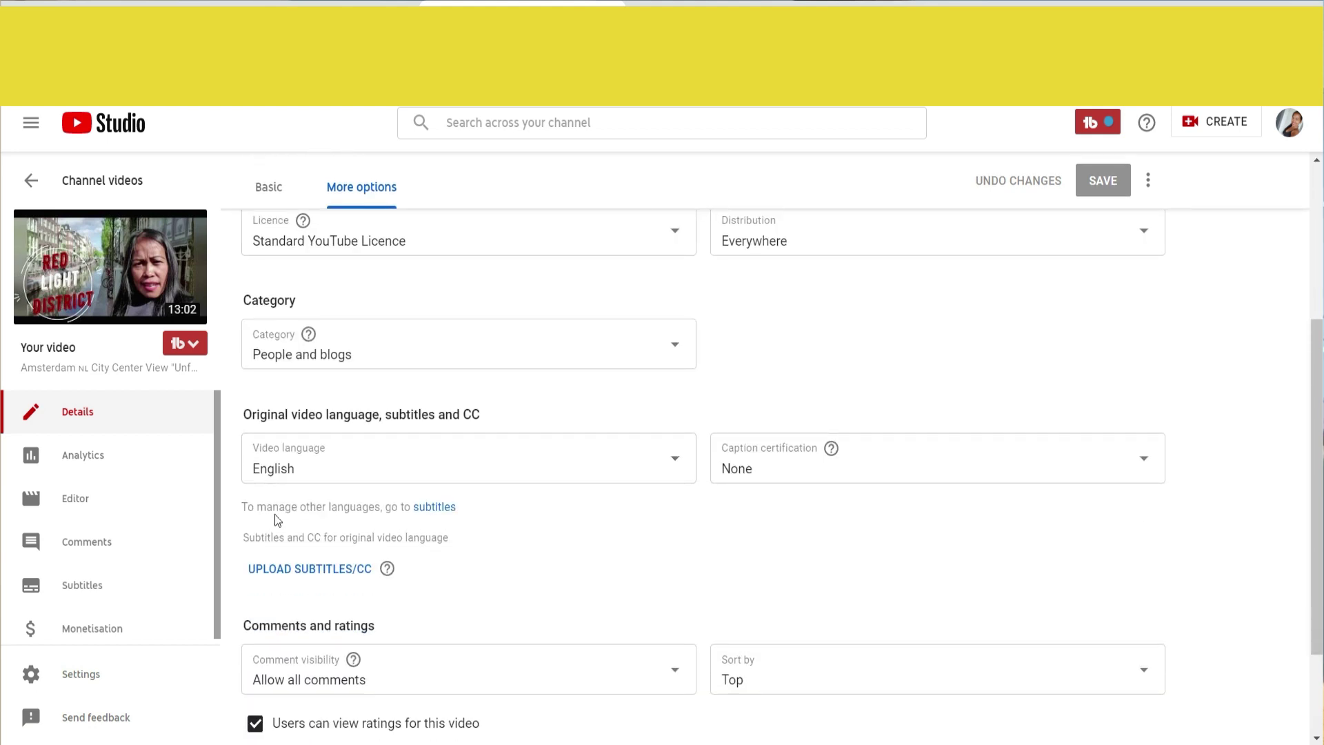
{"action": "left_click", "coordinate": [436, 507]}
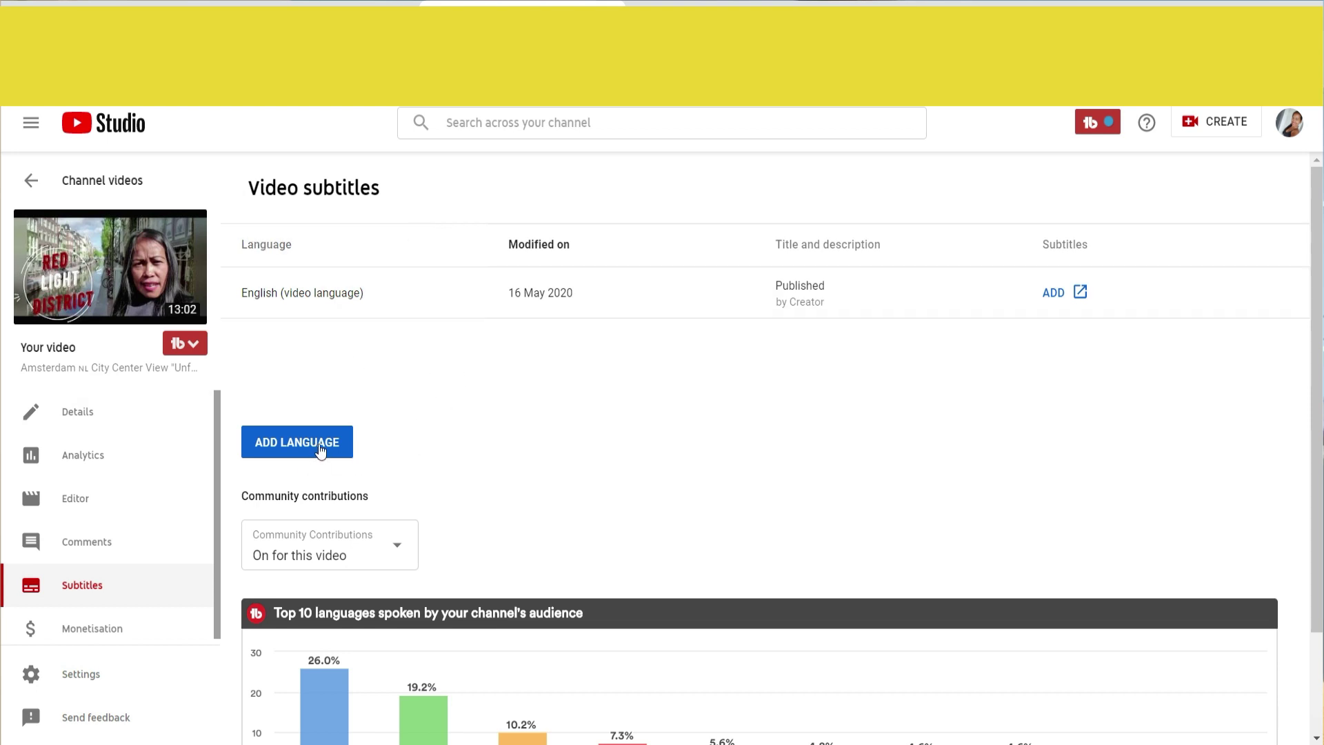
{"action": "left_click", "coordinate": [351, 445]}
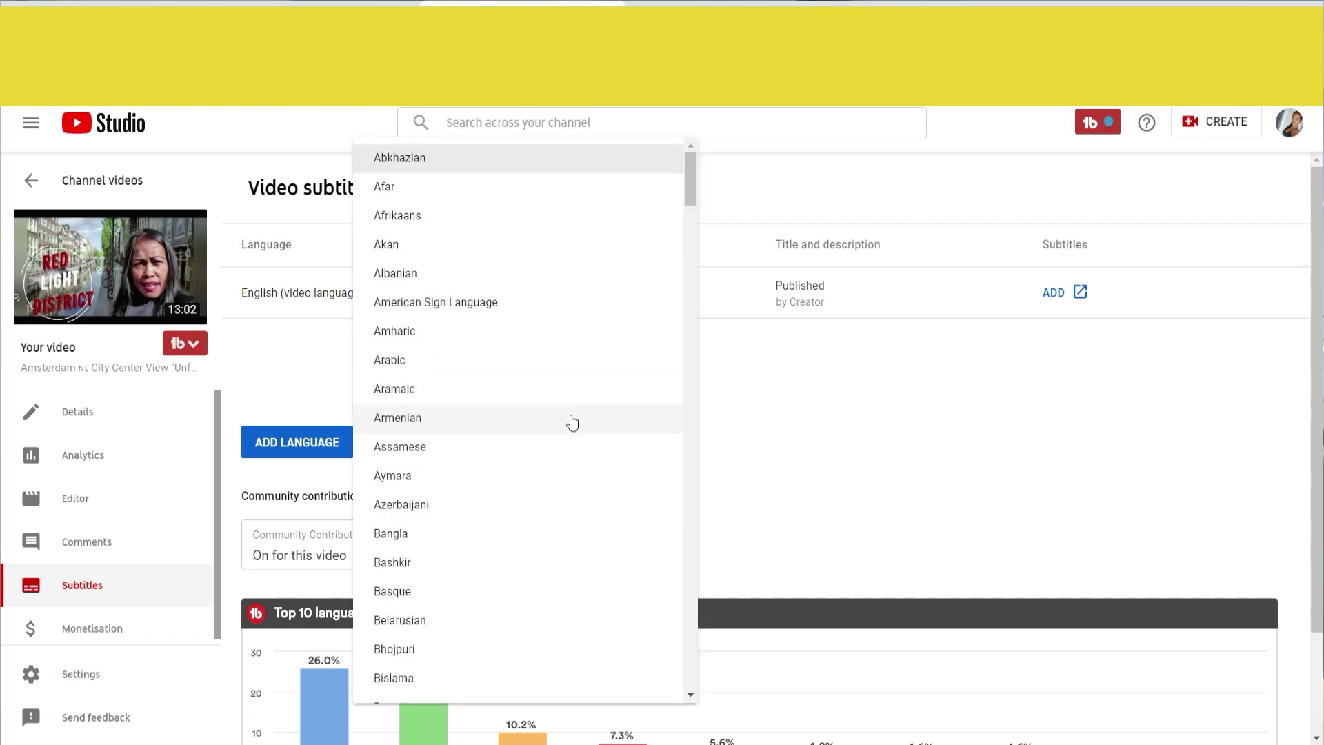
{"action": "scroll", "coordinate": [569, 448], "scroll_direction": "down", "scroll_amount": 5}
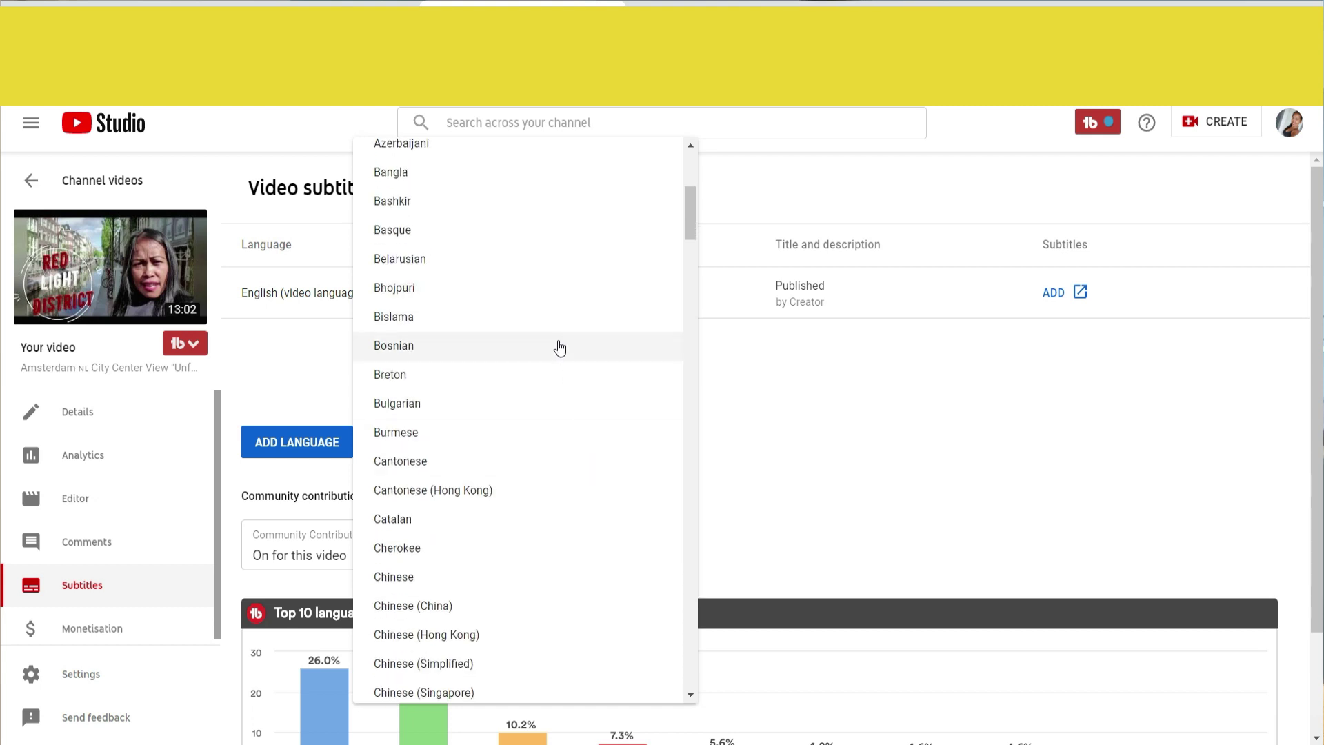
{"action": "left_click", "coordinate": [815, 440]}
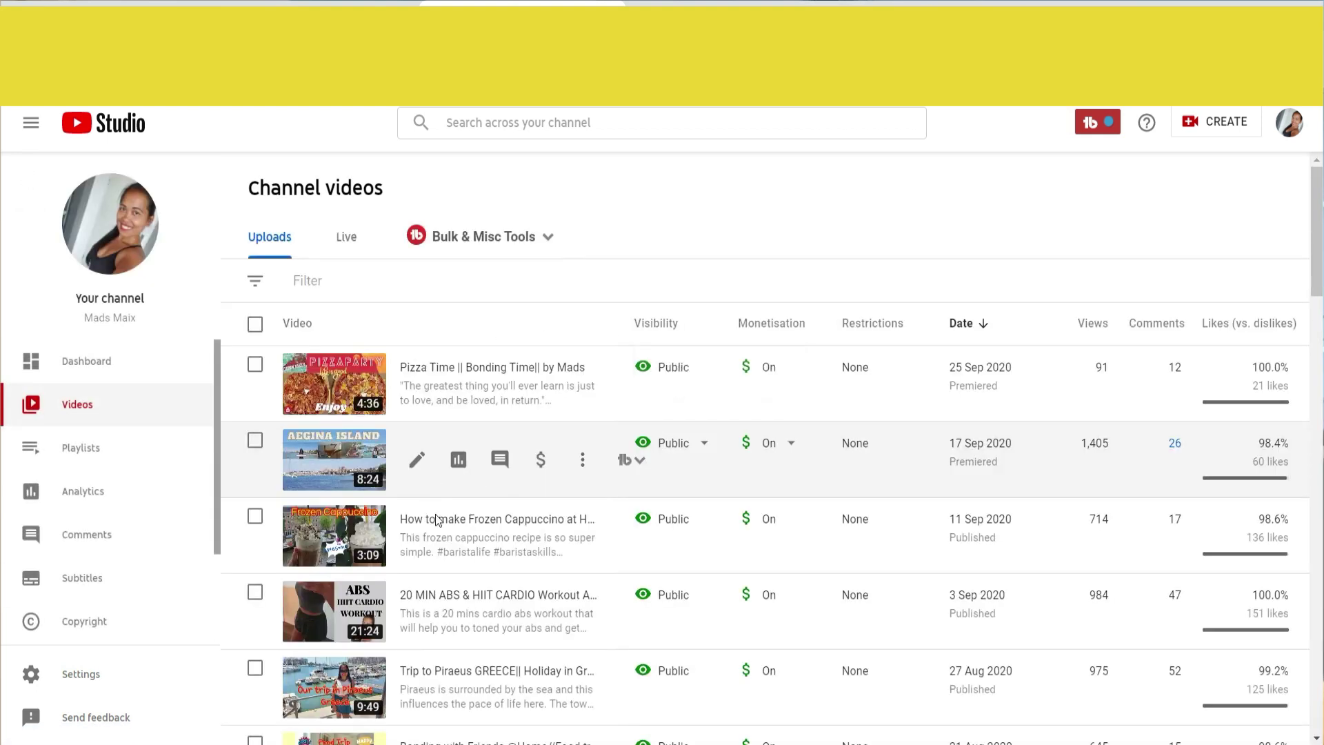
Reopen the "Amsterdam NL City Center View" video from the channel videos list and go to its subtitles page
{"action": "scroll", "coordinate": [663, 443], "scroll_direction": "down", "scroll_amount": 4}
{"action": "left_click_drag", "start_coordinate": [1319, 335], "coordinate": [1289, 666]}
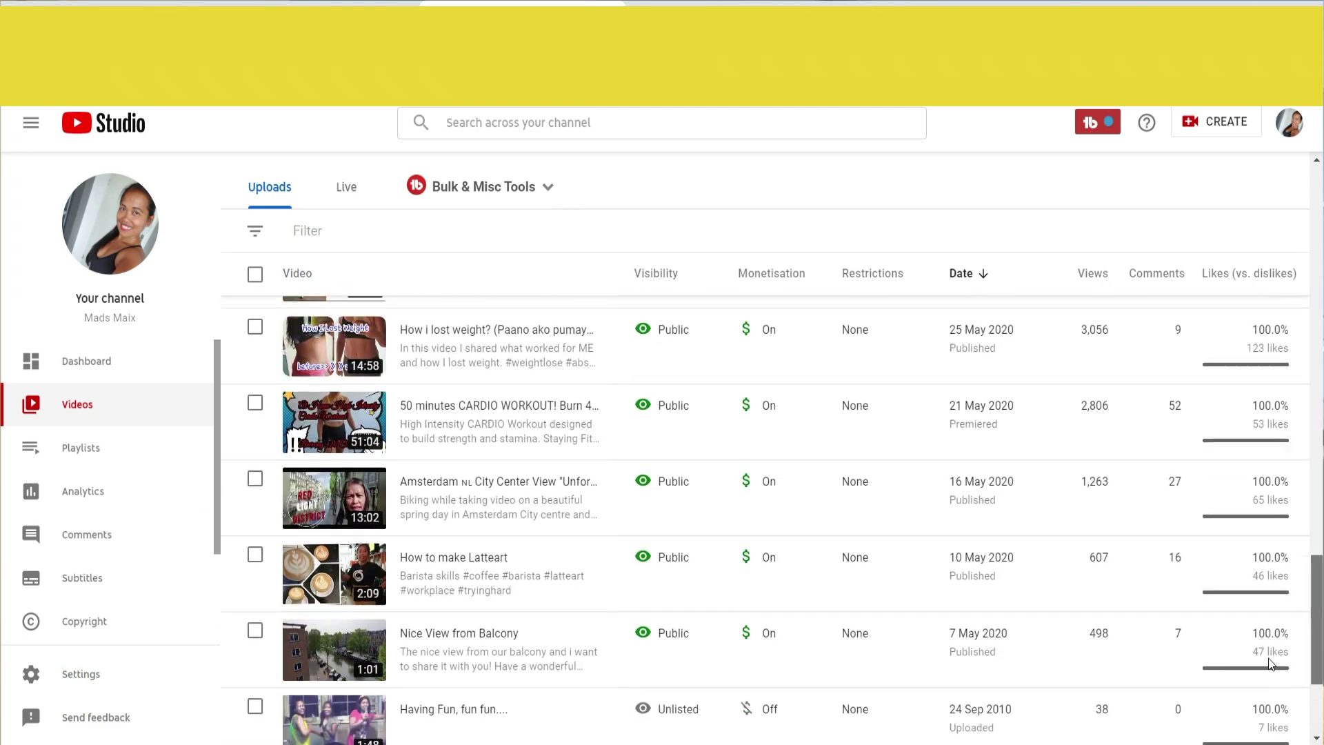
{"action": "left_click", "coordinate": [334, 502]}
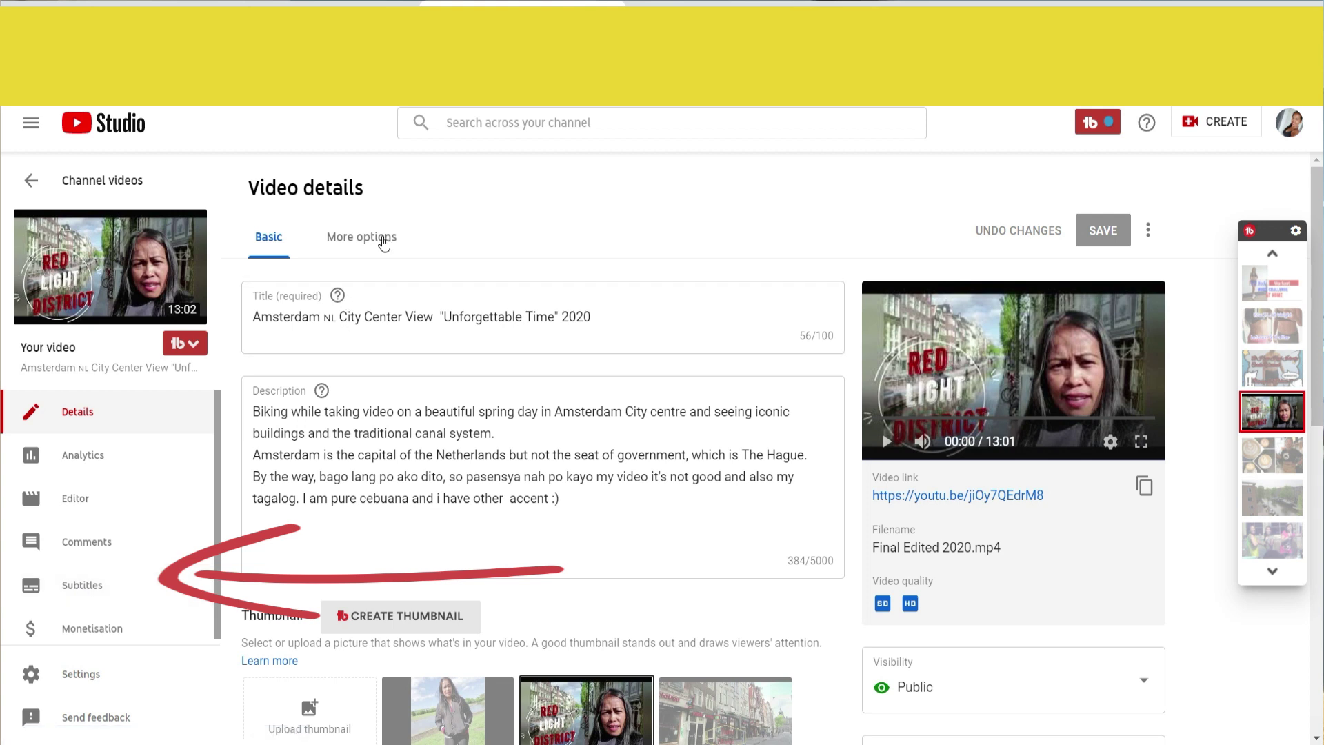
{"action": "left_click", "coordinate": [99, 597]}
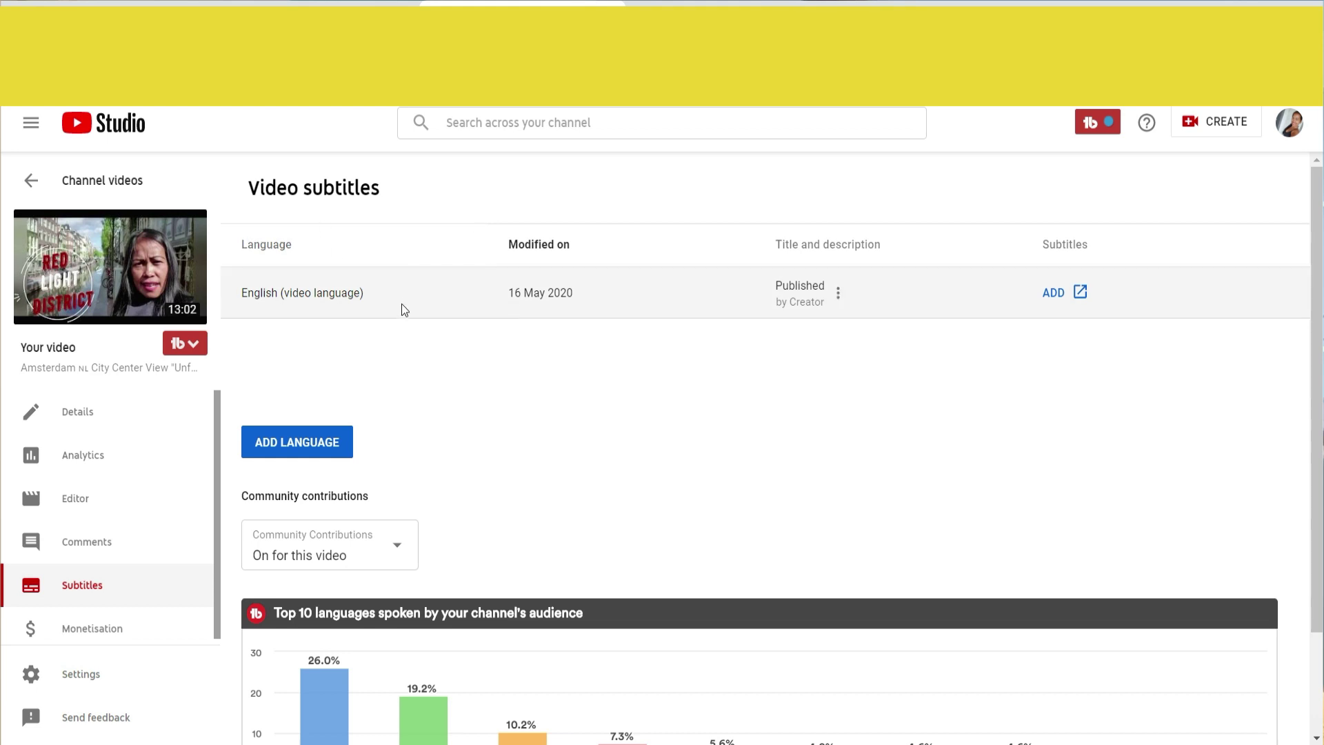
Add English (United States) as a new subtitle language for the video
{"action": "left_click", "coordinate": [325, 445]}
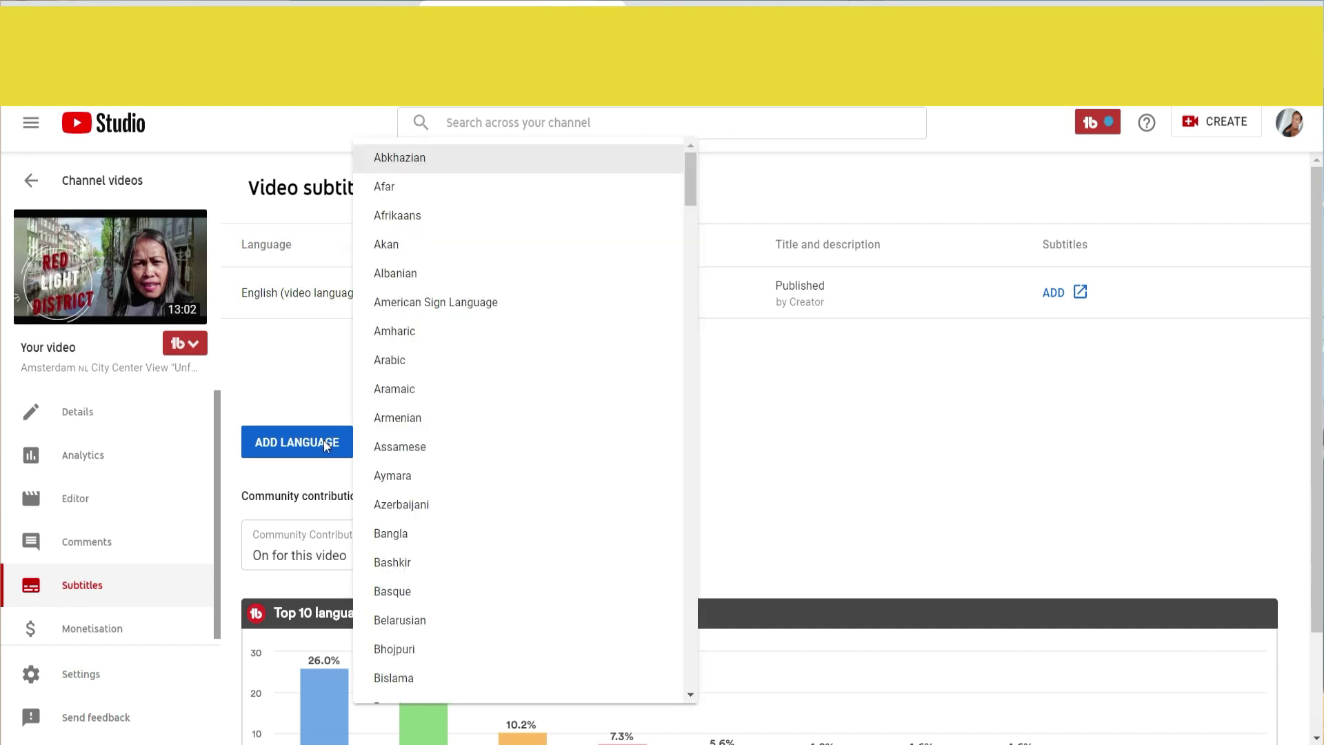
{"action": "scroll", "coordinate": [582, 421], "scroll_direction": "down", "scroll_amount": 3}
{"action": "scroll", "coordinate": [582, 432], "scroll_direction": "down", "scroll_amount": 6}
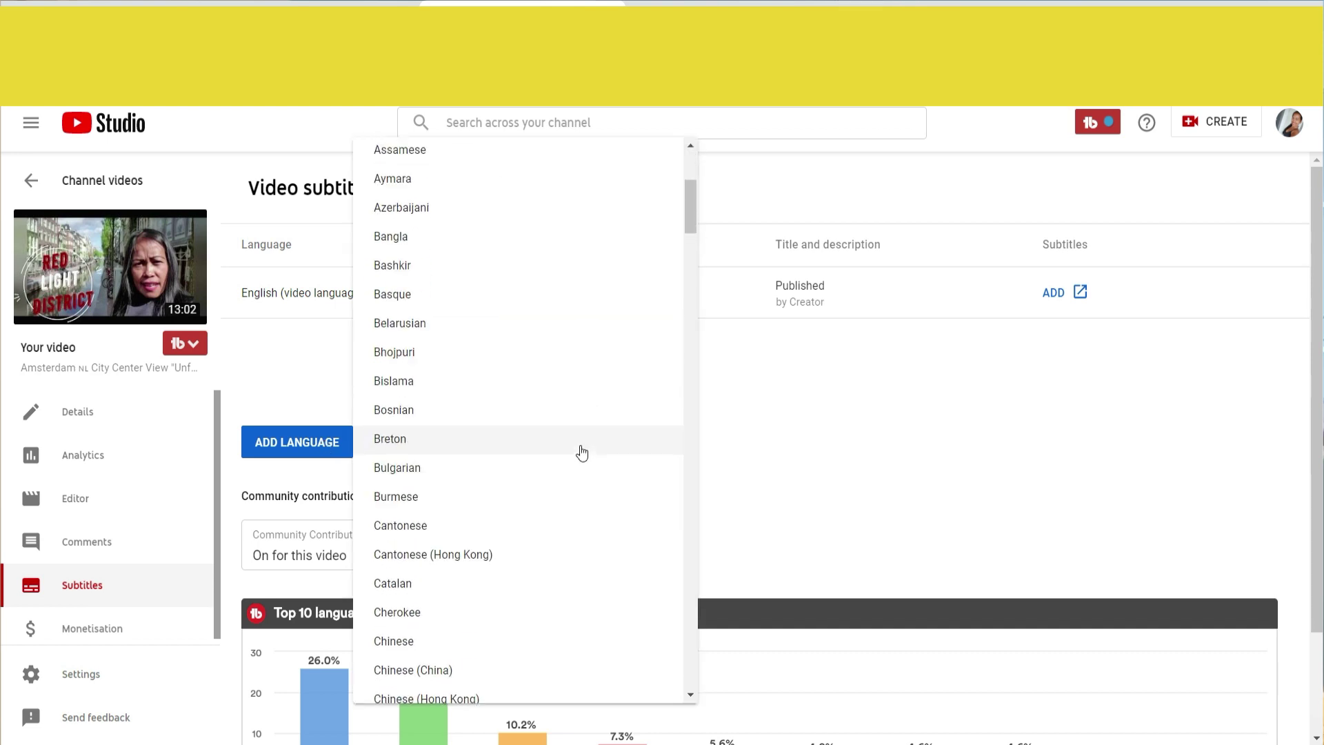
{"action": "left_click_drag", "start_coordinate": [692, 254], "coordinate": [689, 297]}
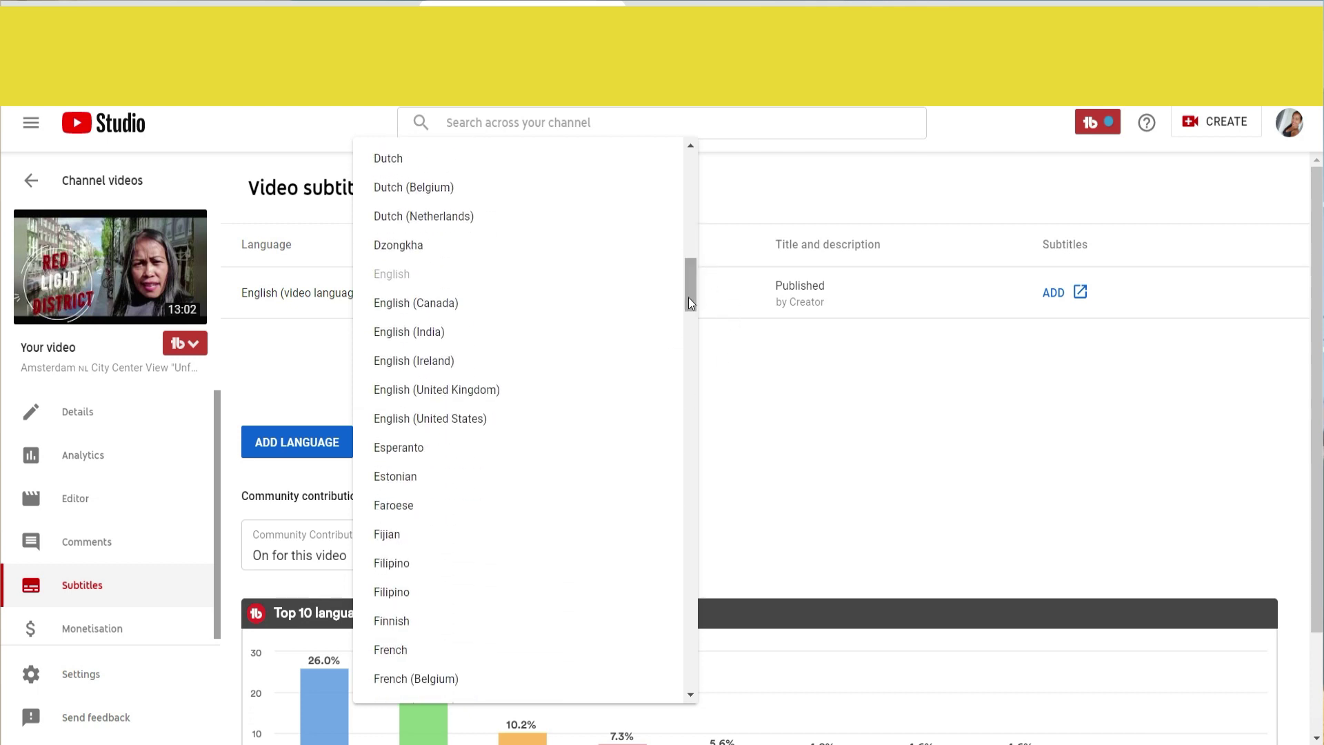
{"action": "left_click", "coordinate": [461, 419]}
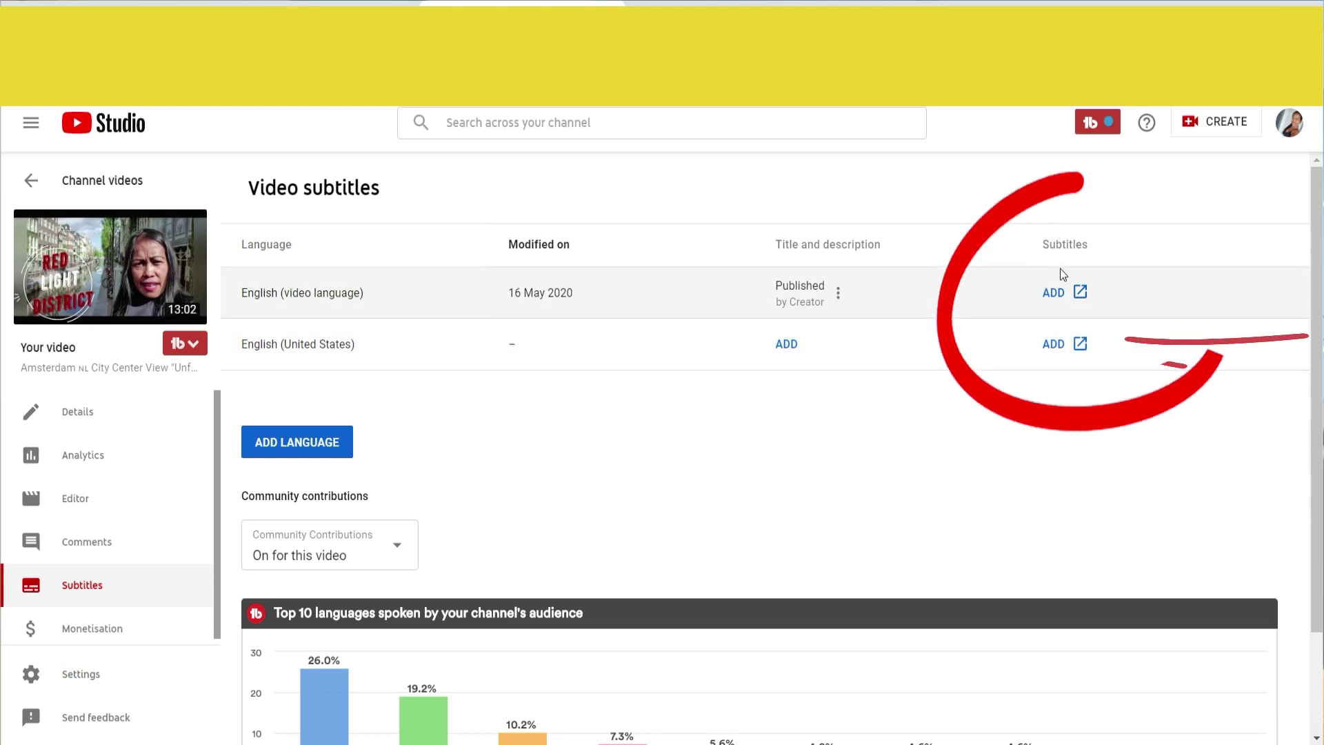
Start adding subtitles for English (United States), pause the preview and choose to create new subtitles or CC
{"action": "left_click", "coordinate": [1055, 345]}
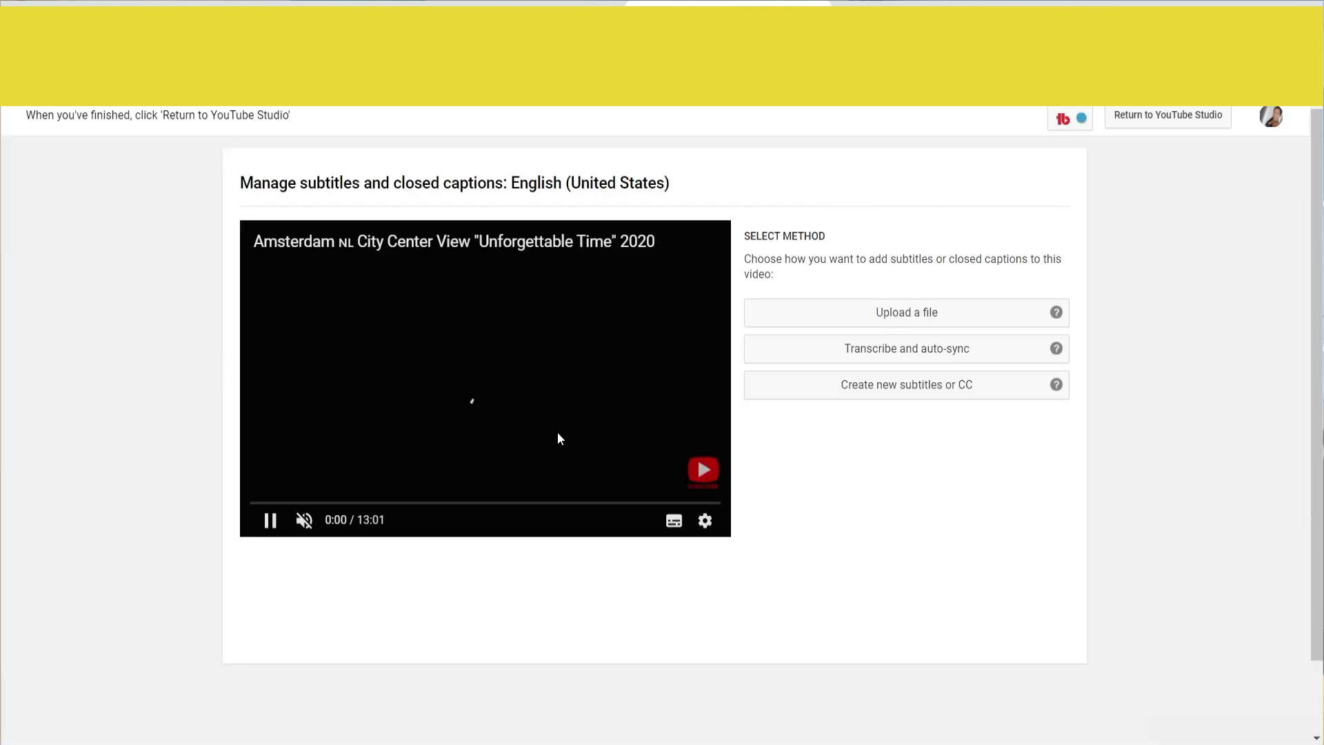
{"action": "left_click", "coordinate": [539, 430]}
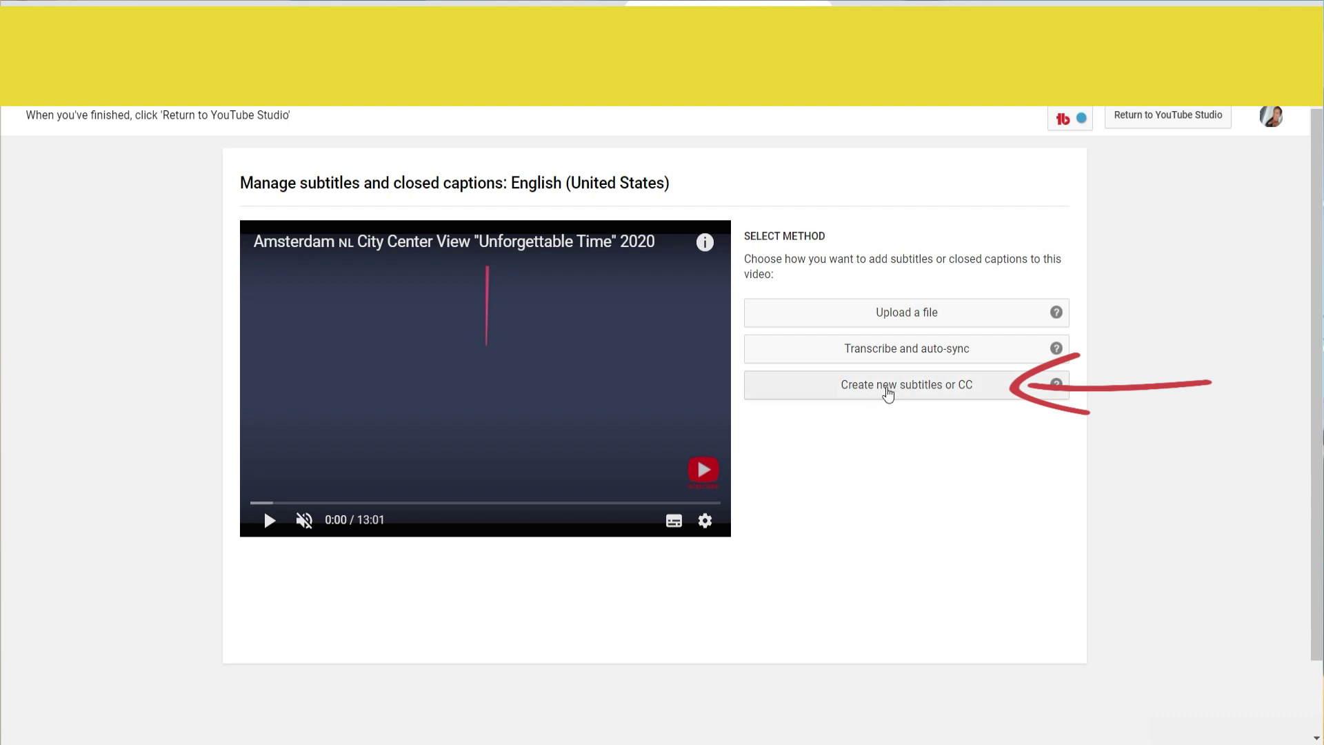
{"action": "left_click", "coordinate": [938, 394]}
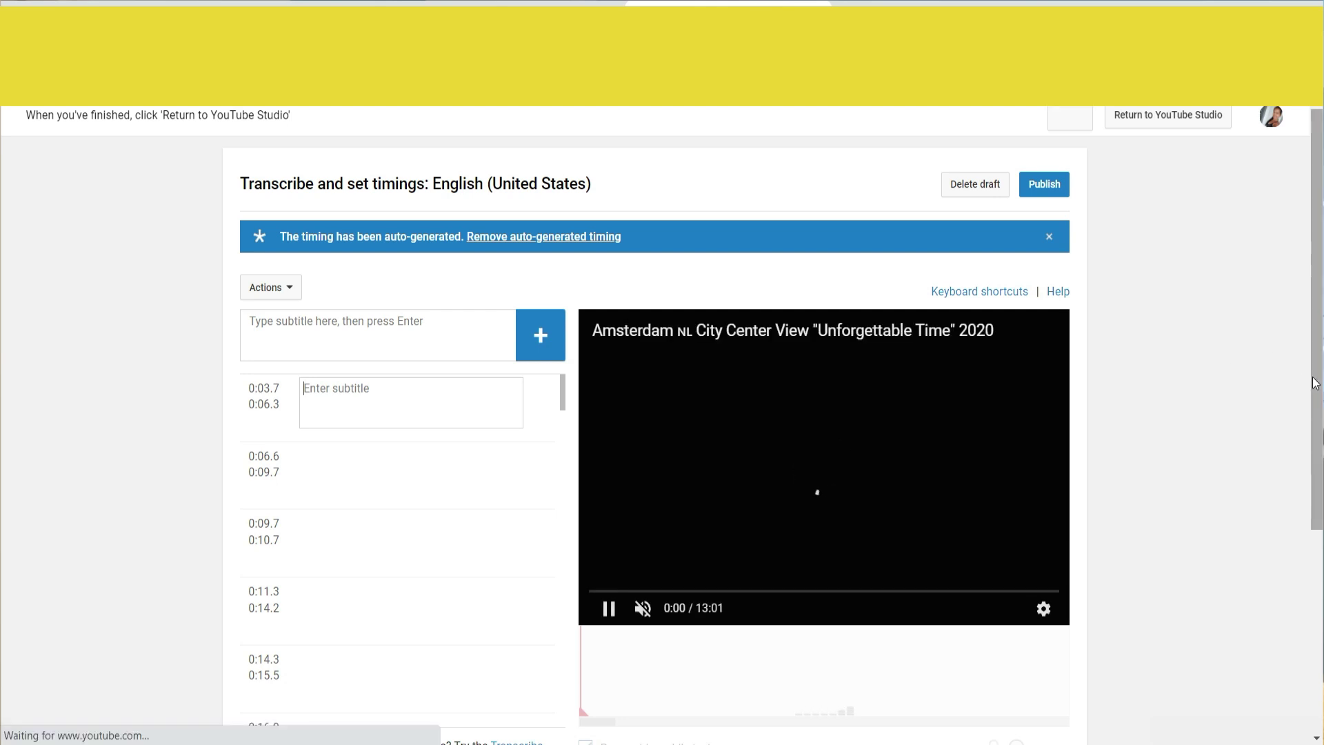
Look through the empty auto-timed subtitle segments up to the one starting at 0:14.3
{"action": "left_click_drag", "start_coordinate": [1317, 378], "coordinate": [1320, 424]}
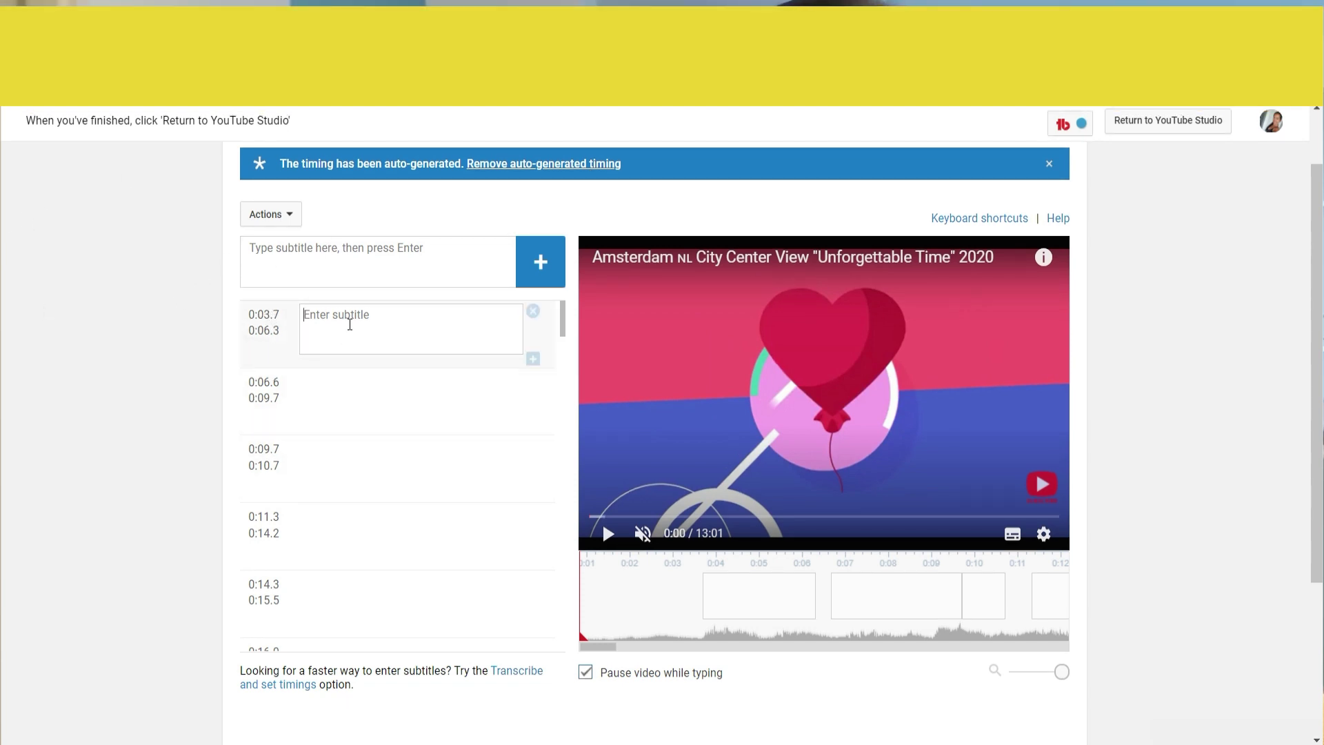
{"action": "left_click", "coordinate": [360, 390]}
{"action": "left_click", "coordinate": [379, 449]}
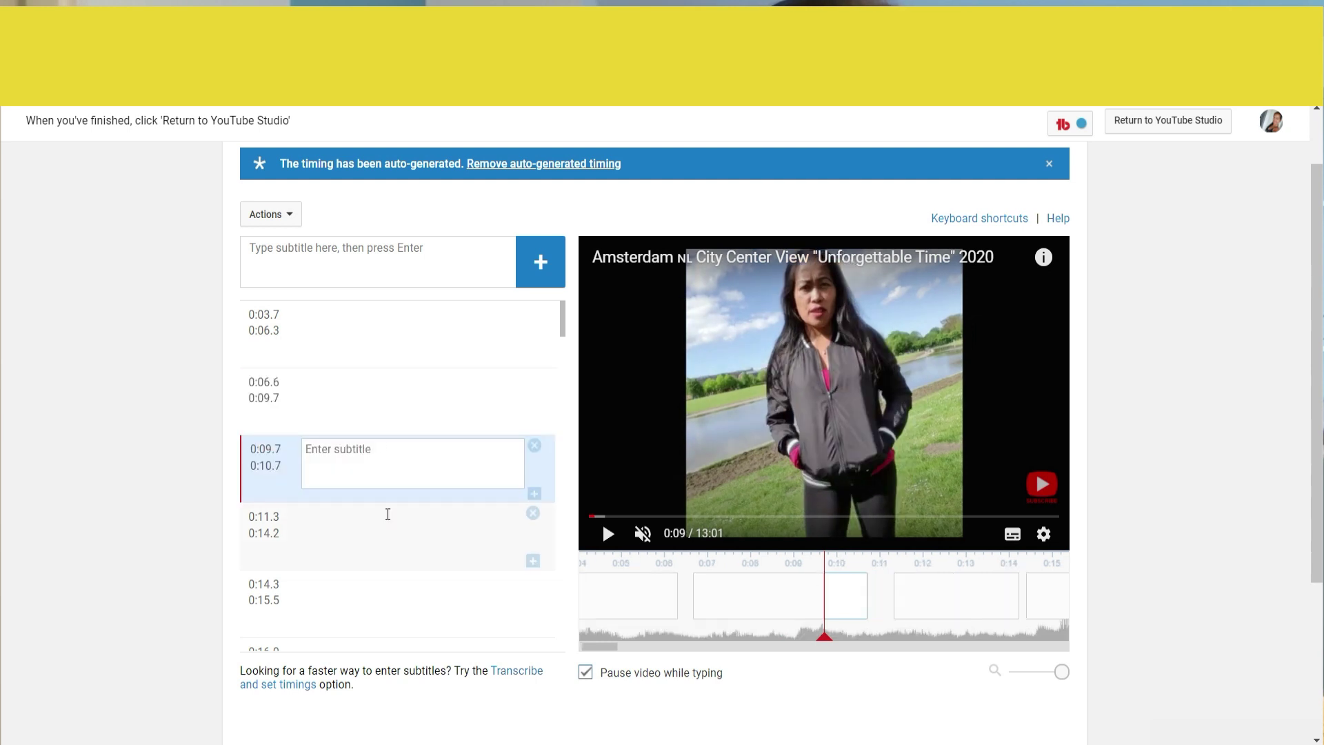
{"action": "left_click", "coordinate": [387, 517]}
{"action": "left_click", "coordinate": [391, 593]}
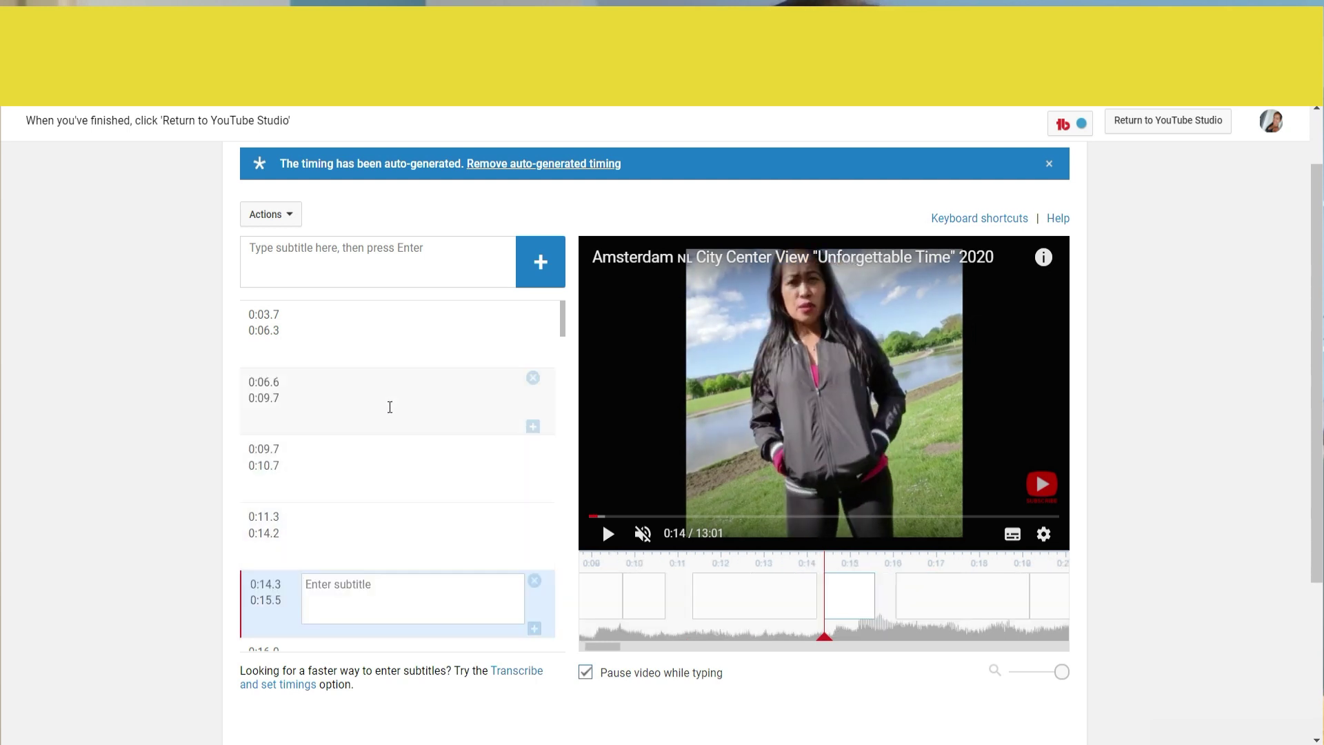
Unmute the video preview and play the first subtitle segment, rewinding to the start to listen to it again
{"action": "scroll", "coordinate": [389, 407], "scroll_direction": "up", "scroll_amount": 1}
{"action": "left_click", "coordinate": [373, 404]}
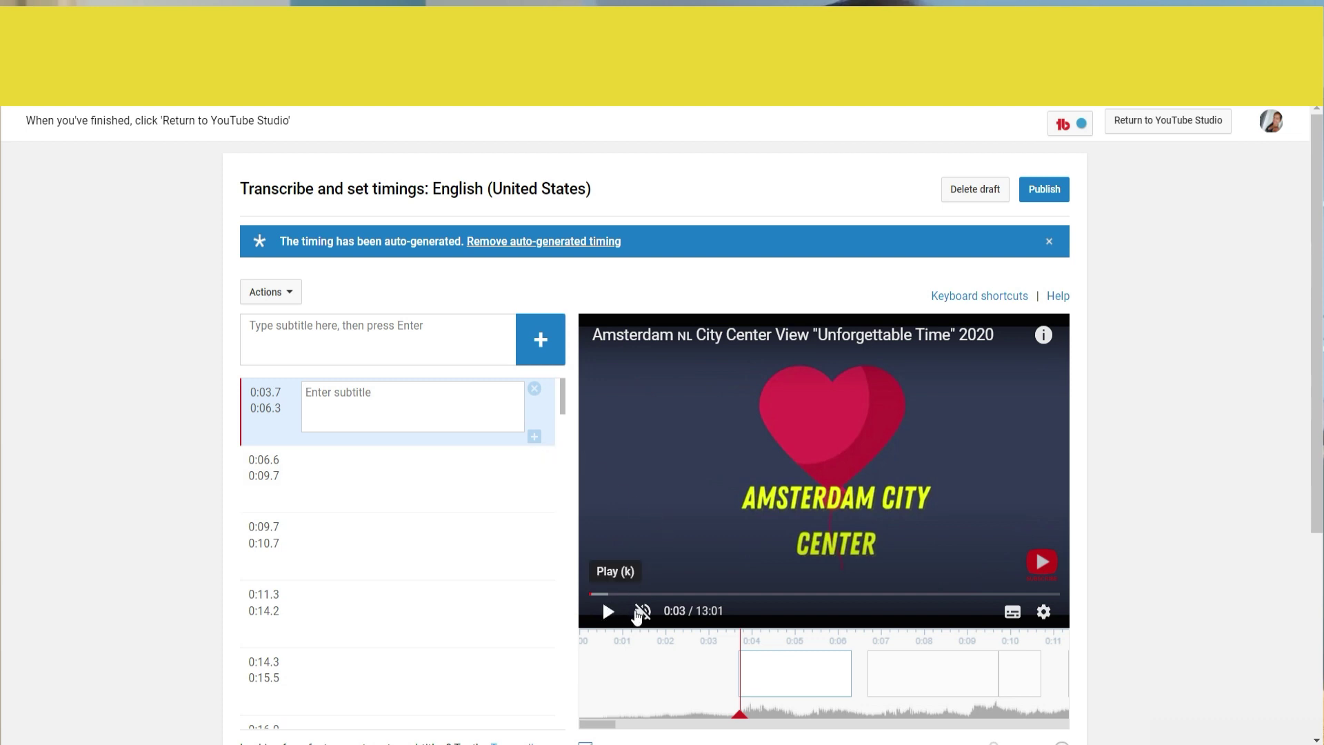
{"action": "left_click", "coordinate": [641, 611]}
{"action": "left_click", "coordinate": [608, 612]}
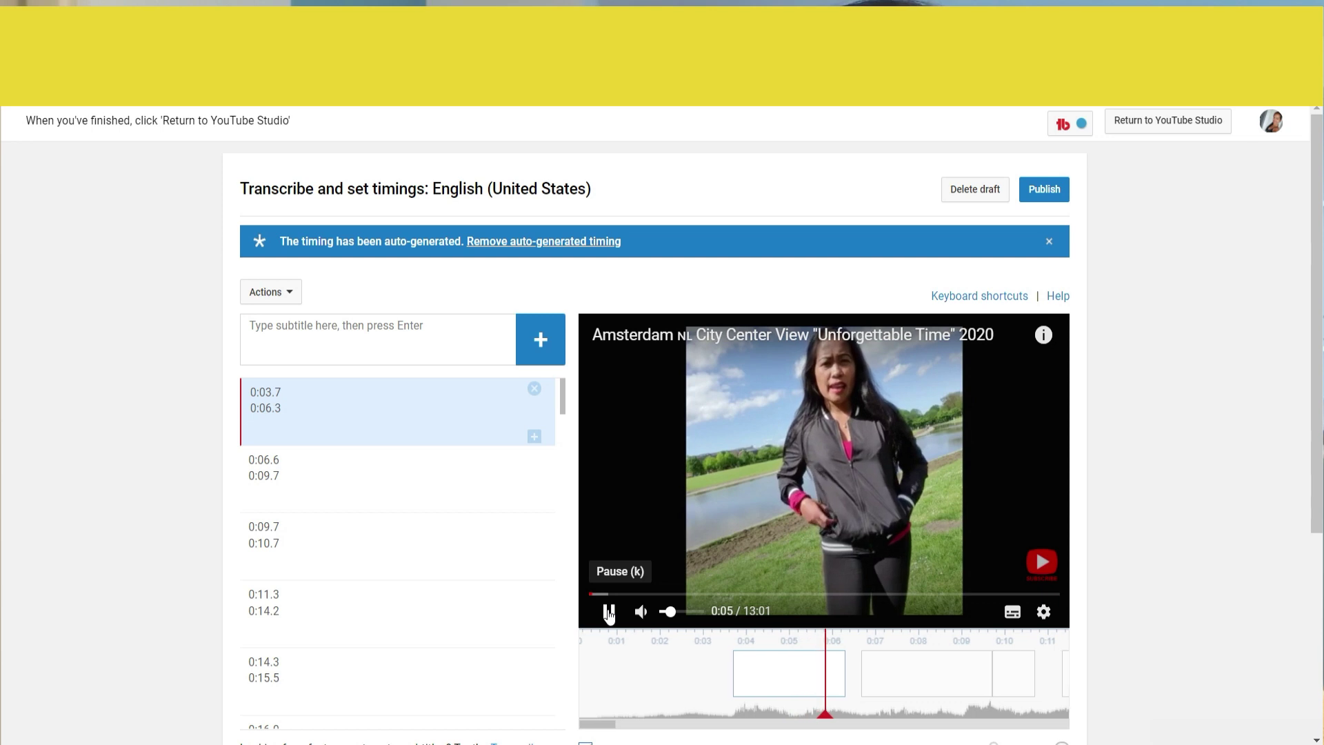
{"action": "left_click", "coordinate": [608, 611]}
{"action": "left_click", "coordinate": [789, 679]}
{"action": "left_click_drag", "start_coordinate": [824, 714], "coordinate": [538, 724]}
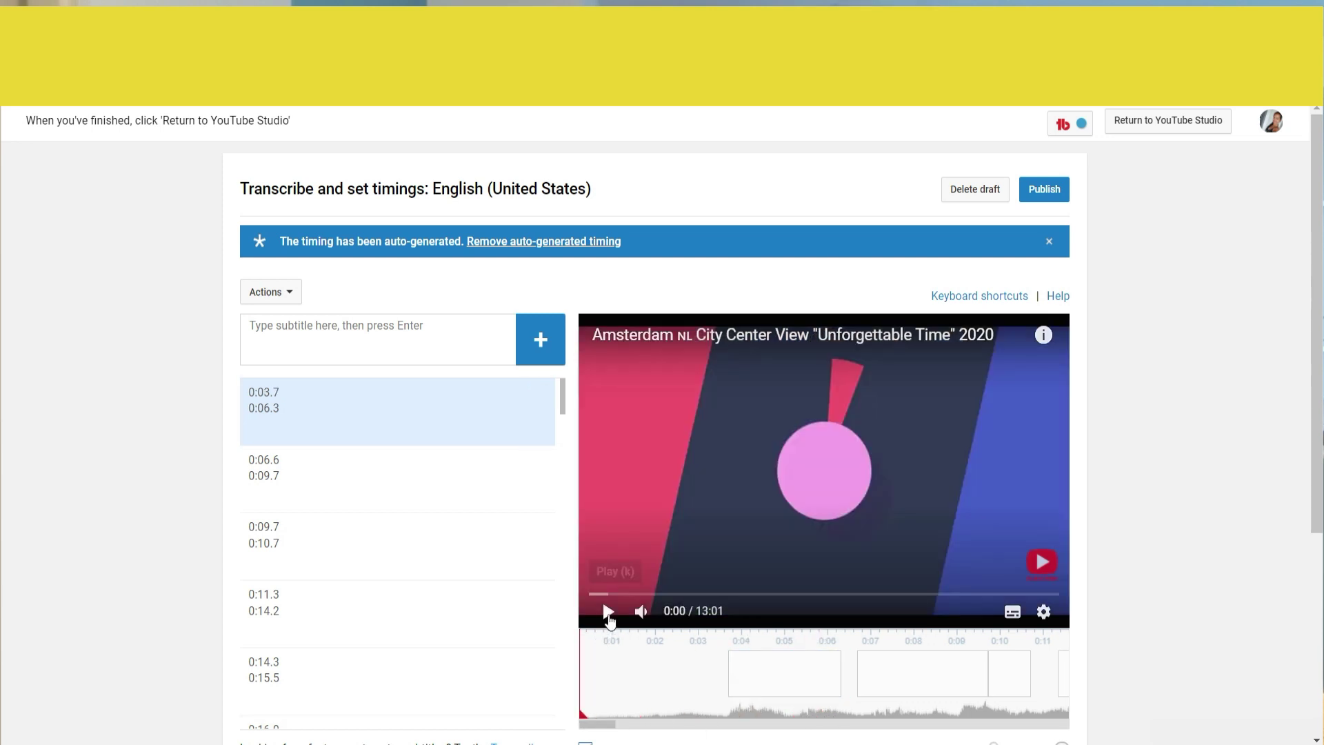
{"action": "left_click", "coordinate": [608, 612]}
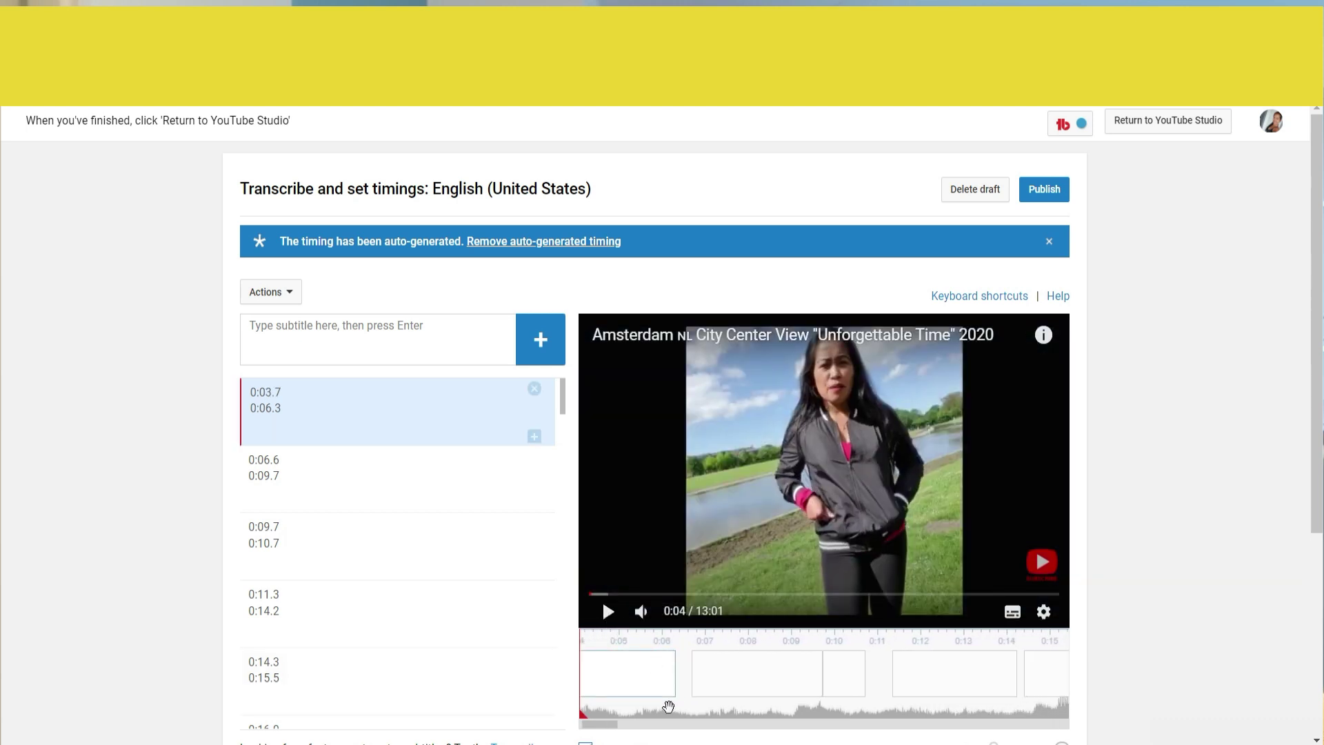
{"action": "left_click", "coordinate": [597, 728]}
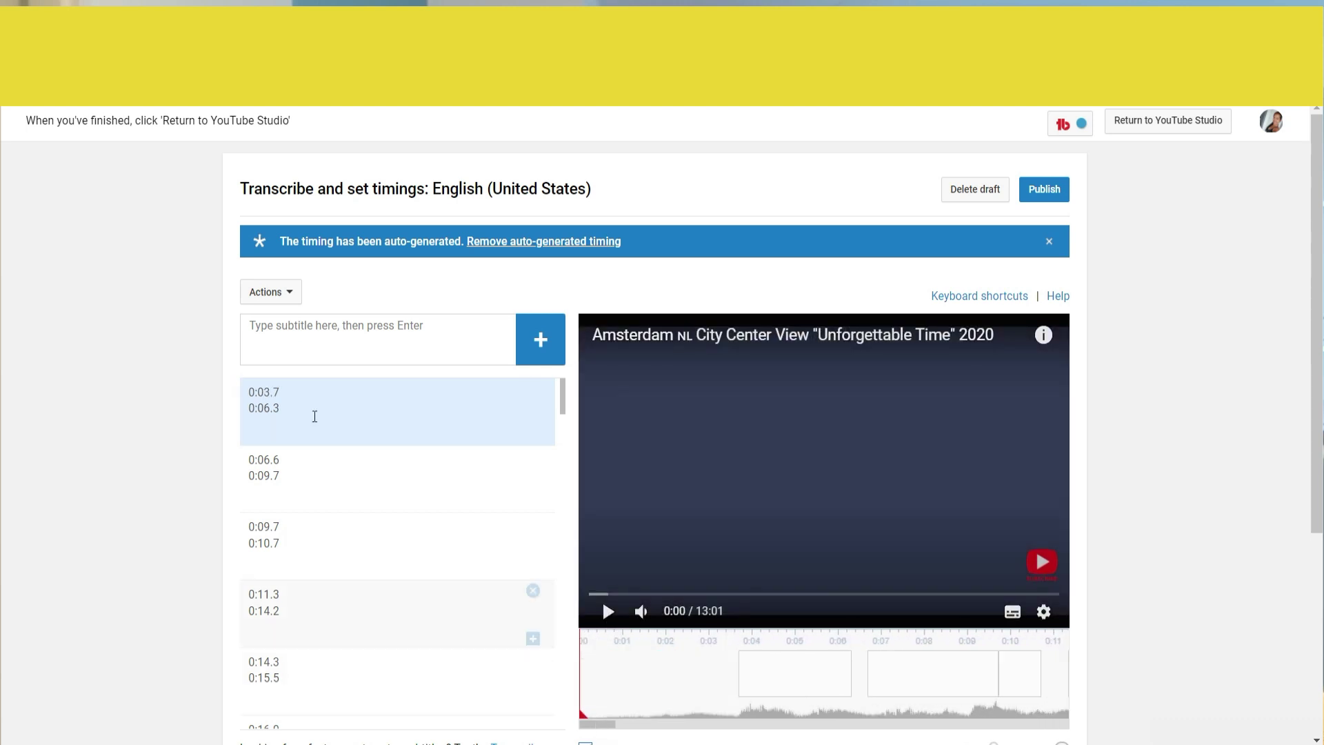
Enter "Hello everyone" as the subtitle for the segment starting at 0:03.7 and play it back to check it
{"action": "left_click", "coordinate": [320, 403]}
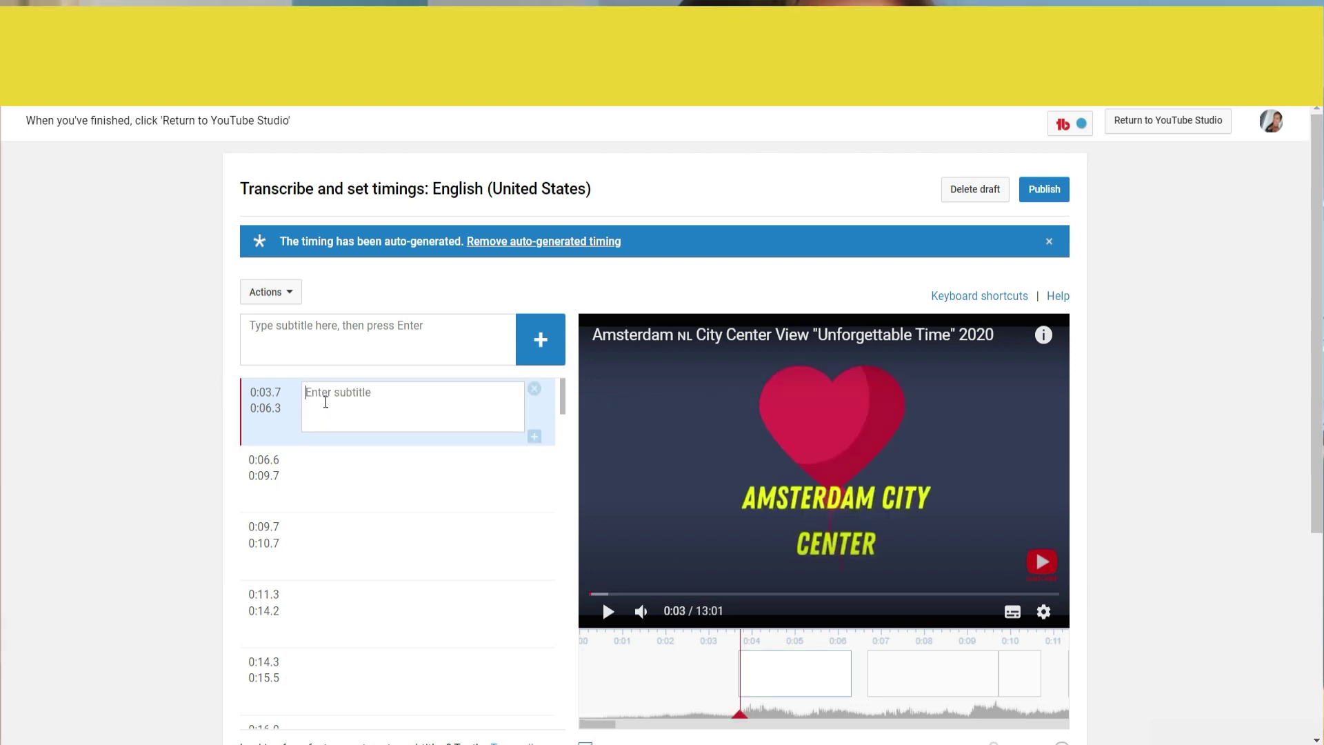
{"action": "type", "text": "Hello "}
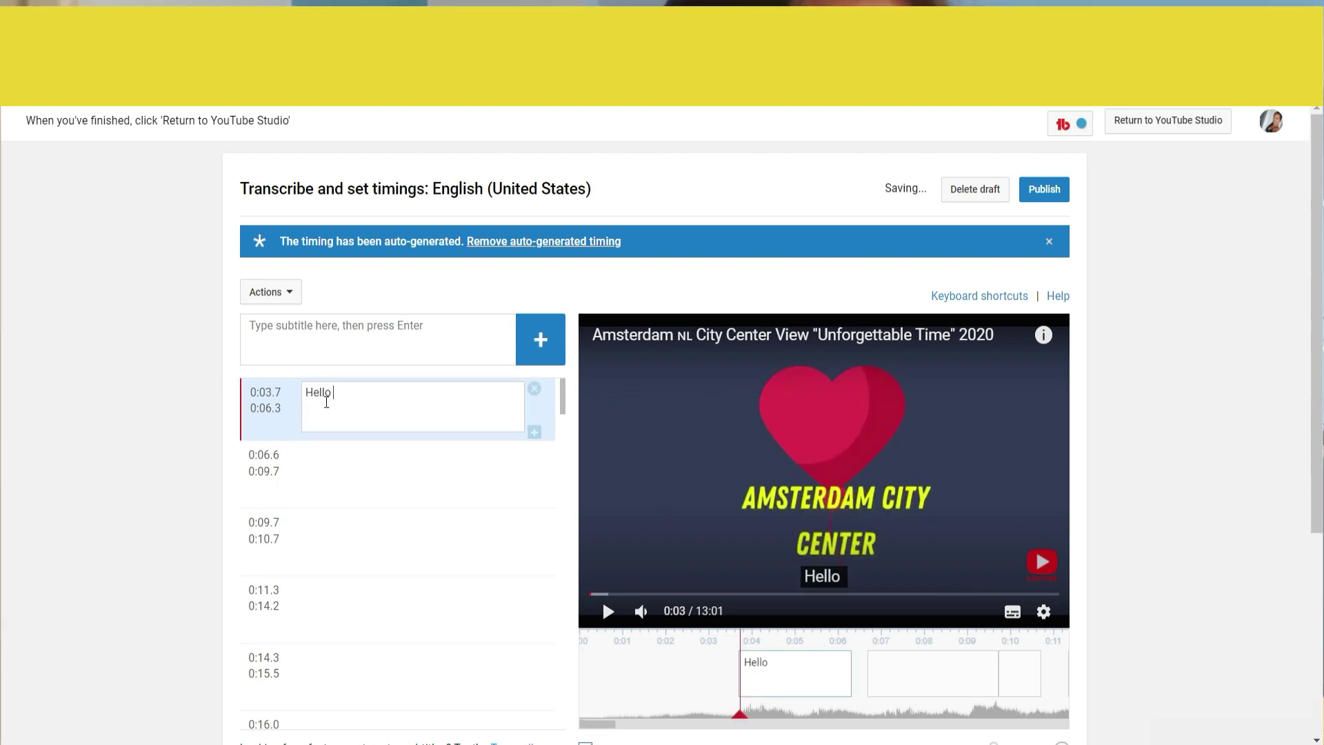
{"action": "type", "text": "everyone"}
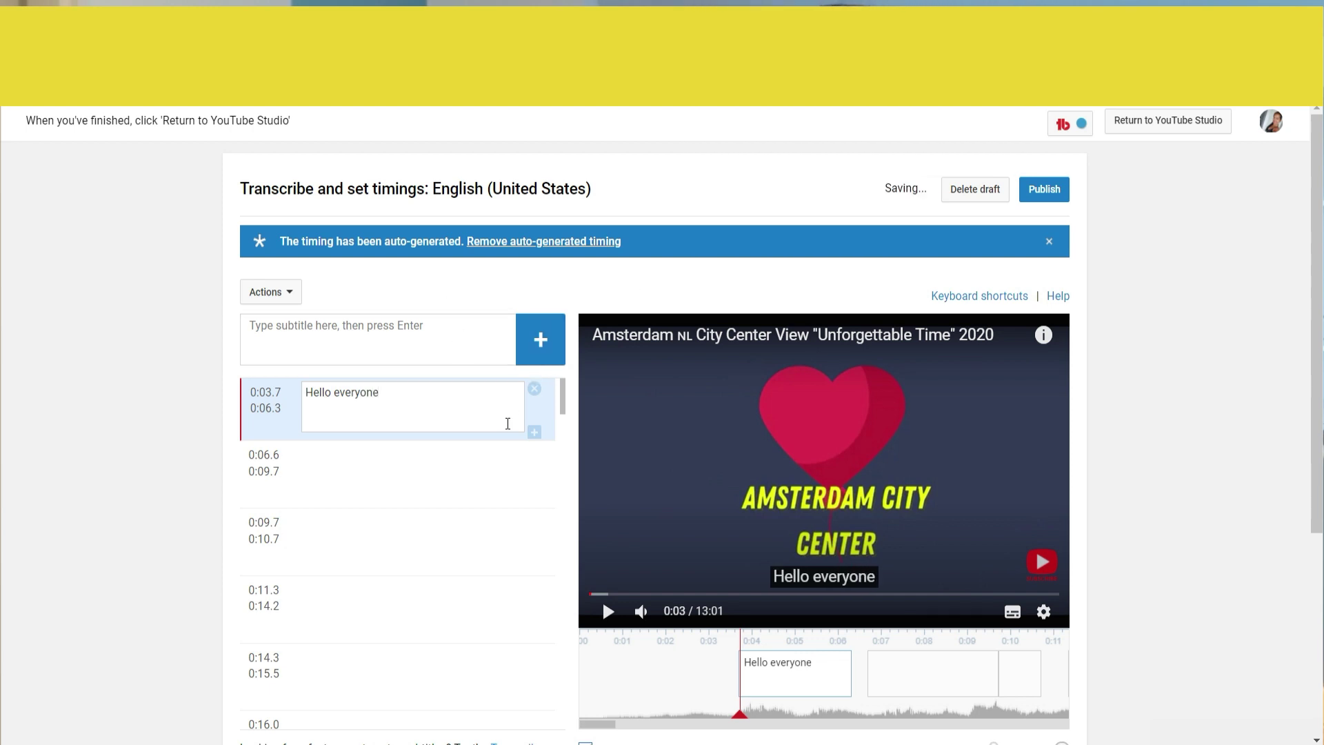
{"action": "left_click", "coordinate": [608, 613]}
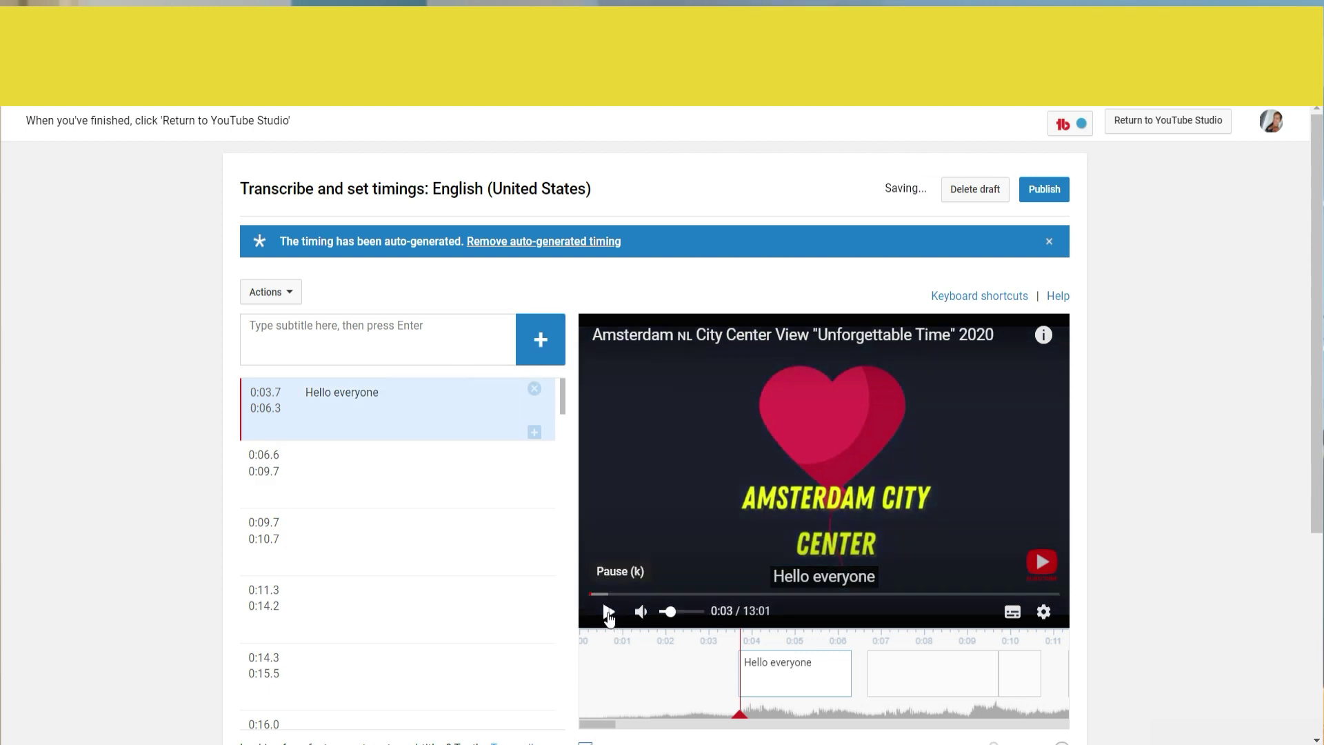
{"action": "left_click", "coordinate": [608, 613]}
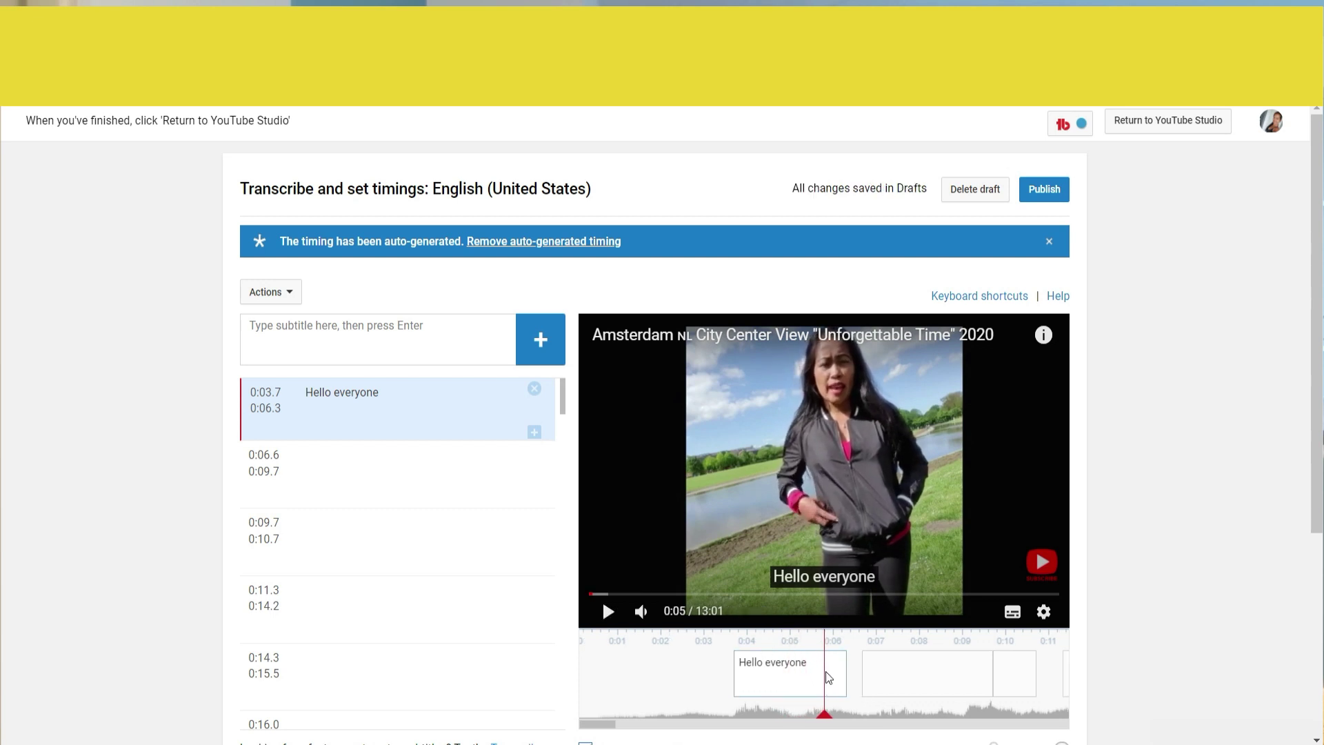
Shorten the "Hello everyone" subtitle so it ends at 0:05.3, and replay it from just before its start to check the timing
{"action": "left_click", "coordinate": [826, 672]}
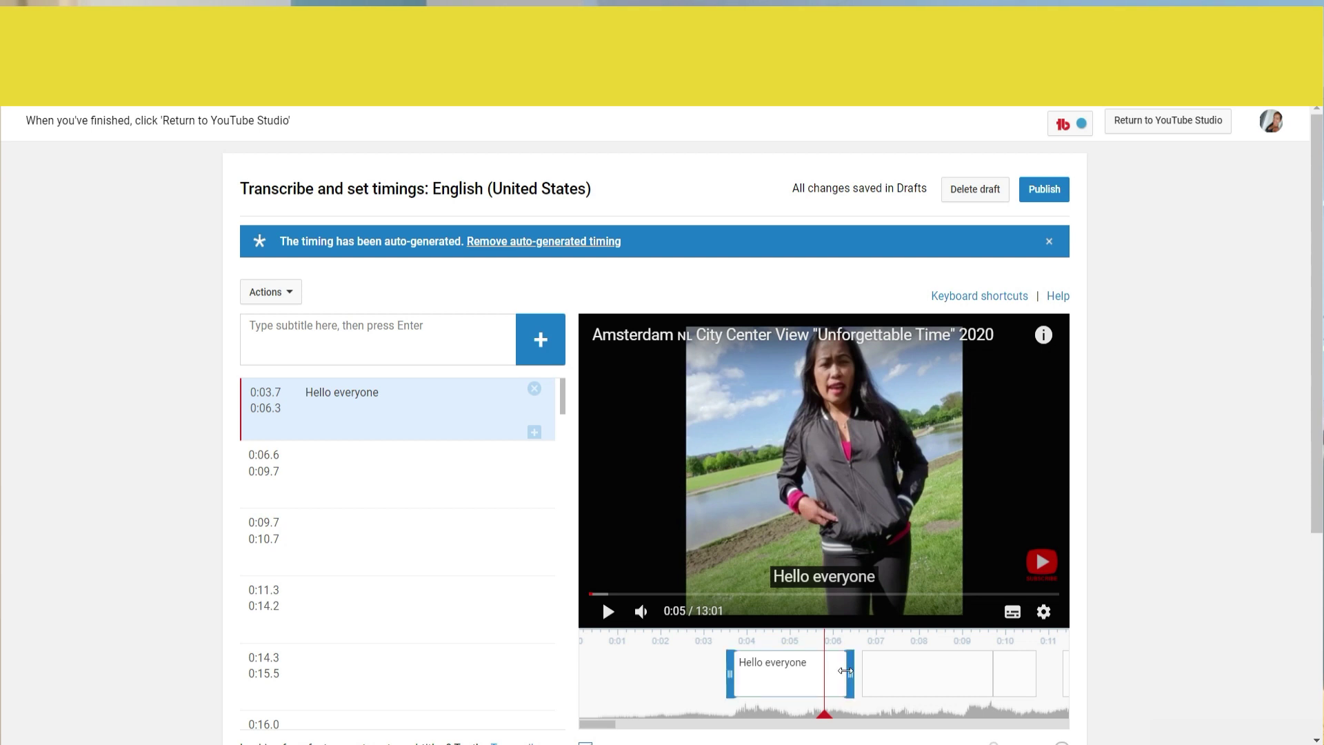
{"action": "left_click_drag", "start_coordinate": [848, 671], "coordinate": [811, 673]}
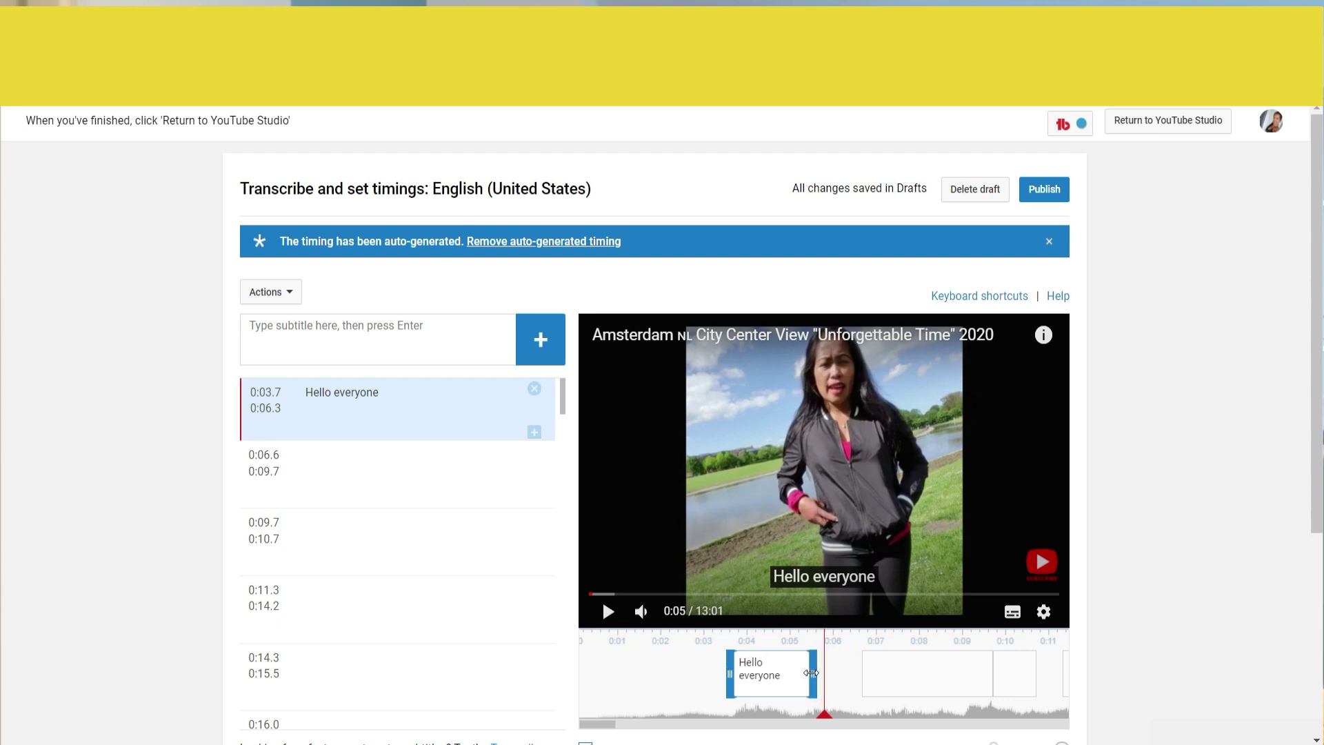
{"action": "left_click_drag", "start_coordinate": [810, 673], "coordinate": [803, 675]}
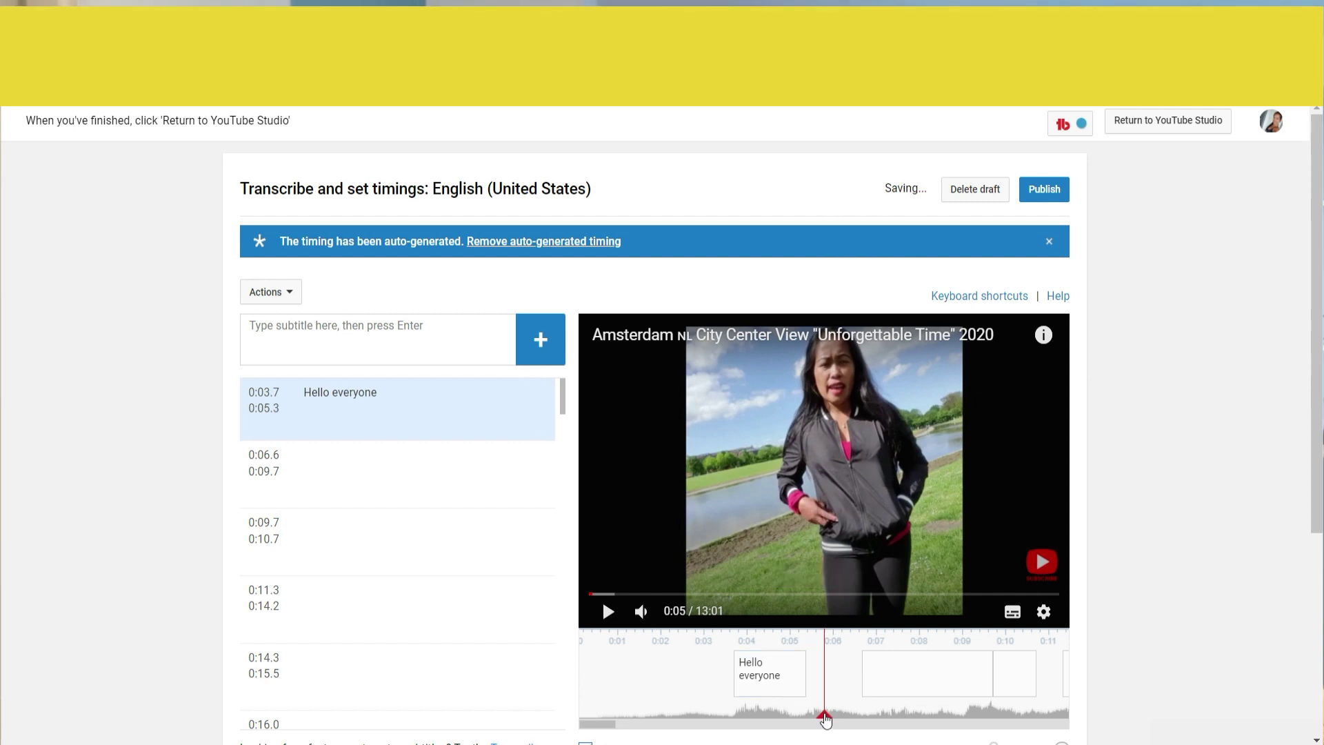
{"action": "left_click_drag", "start_coordinate": [828, 719], "coordinate": [726, 717]}
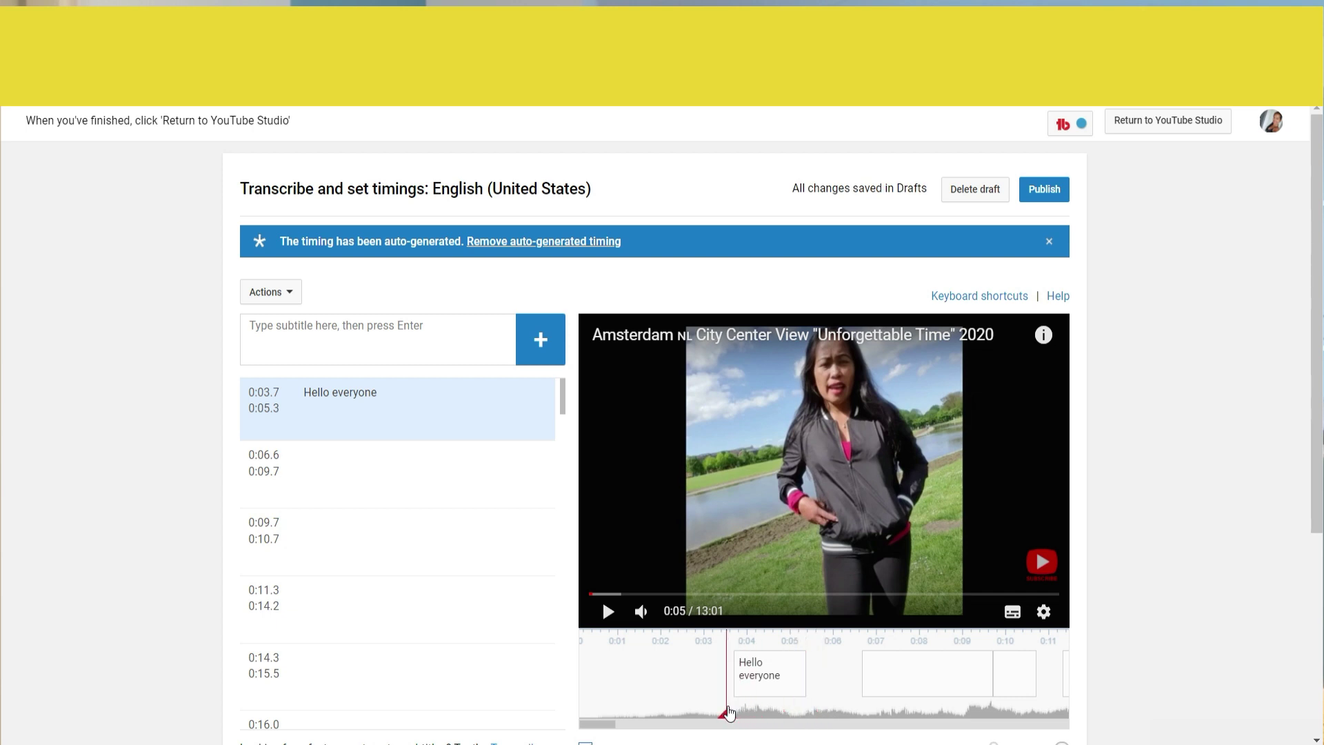
{"action": "left_click", "coordinate": [609, 612]}
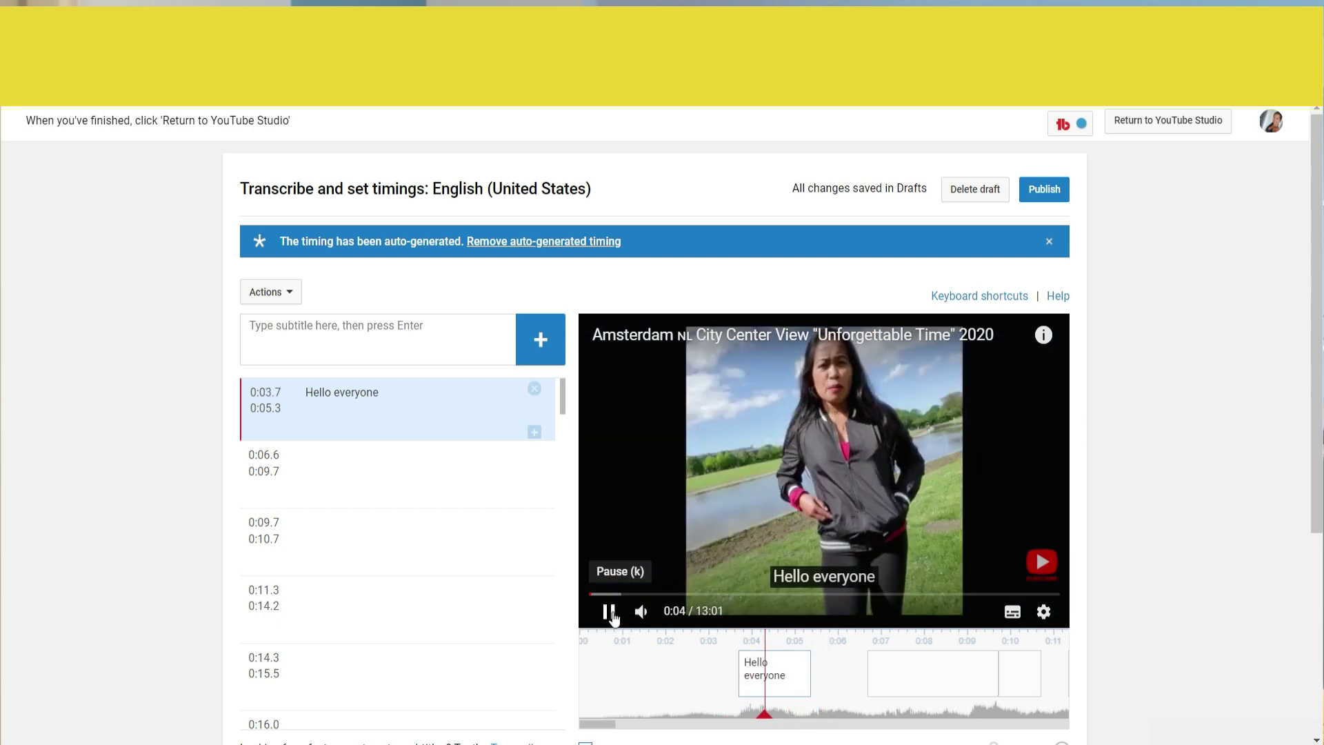
{"action": "left_click", "coordinate": [610, 613]}
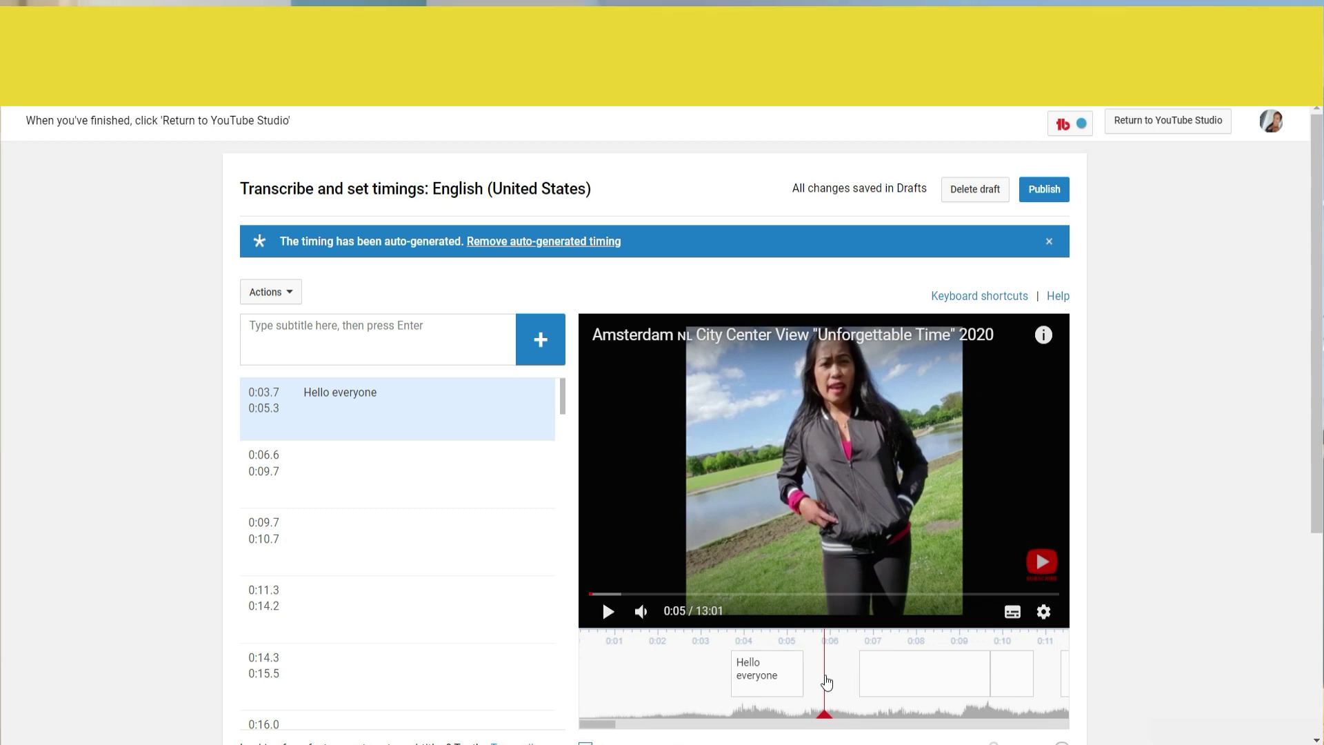
Shift the second subtitle segment to 0:05.9–0:08.9 and enter "Today, I am going to the City Center" as its text
{"action": "mouse_move", "coordinate": [874, 676]}
{"action": "left_click", "coordinate": [915, 679]}
{"action": "left_click_drag", "start_coordinate": [915, 682], "coordinate": [882, 681]}
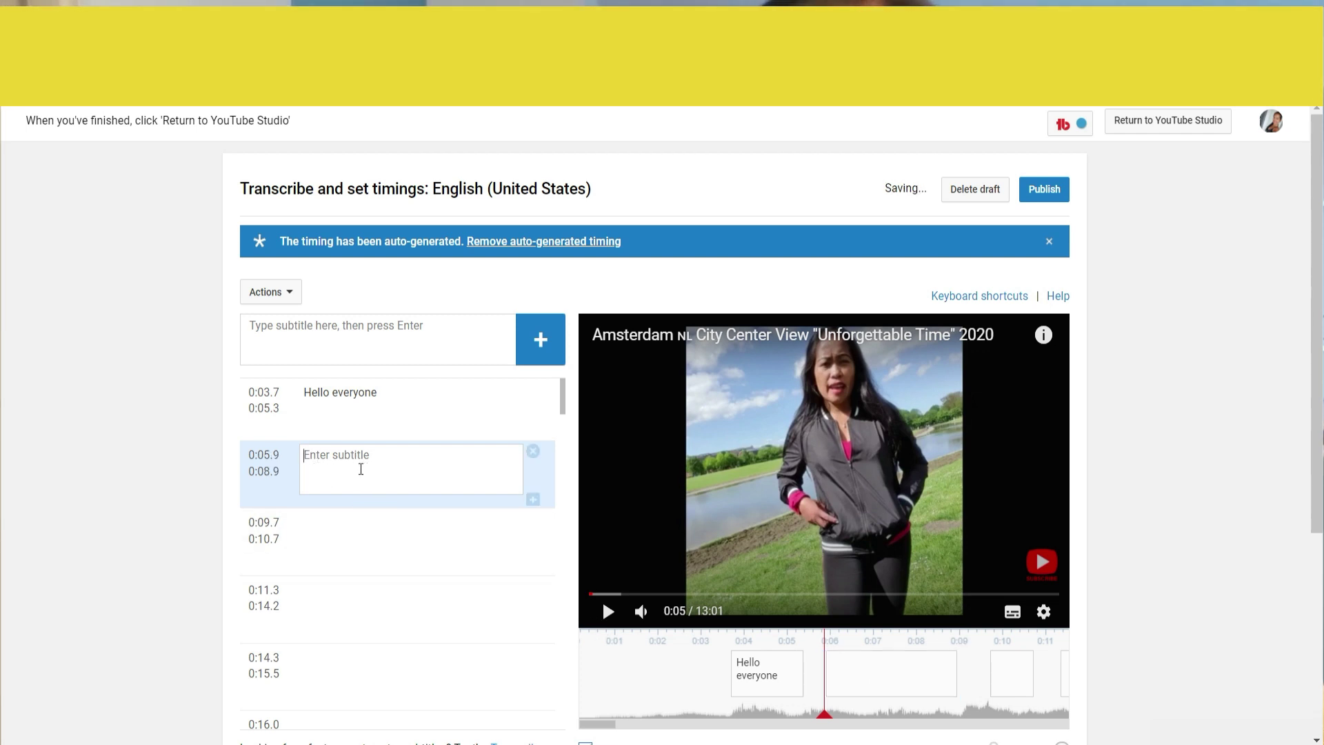
{"action": "type", "text": "T"}
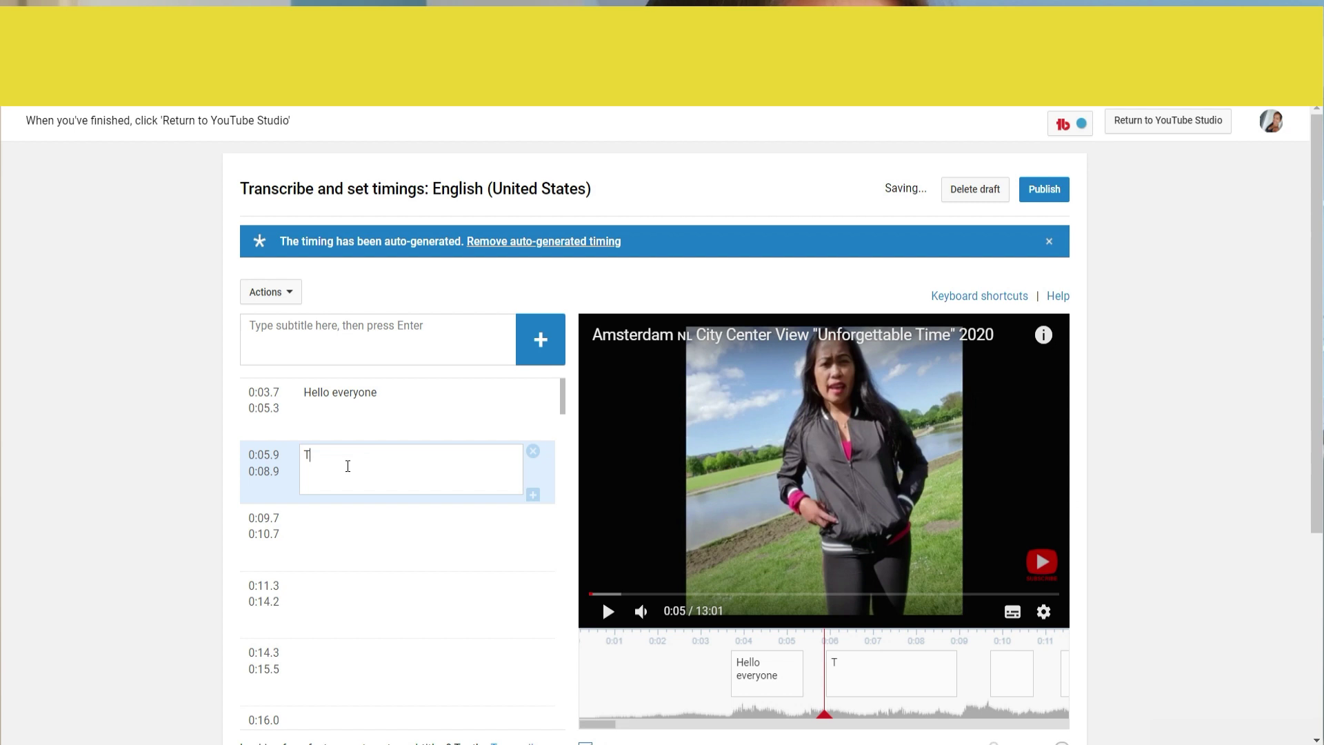
{"action": "type", "text": "oday, I am going to the"}
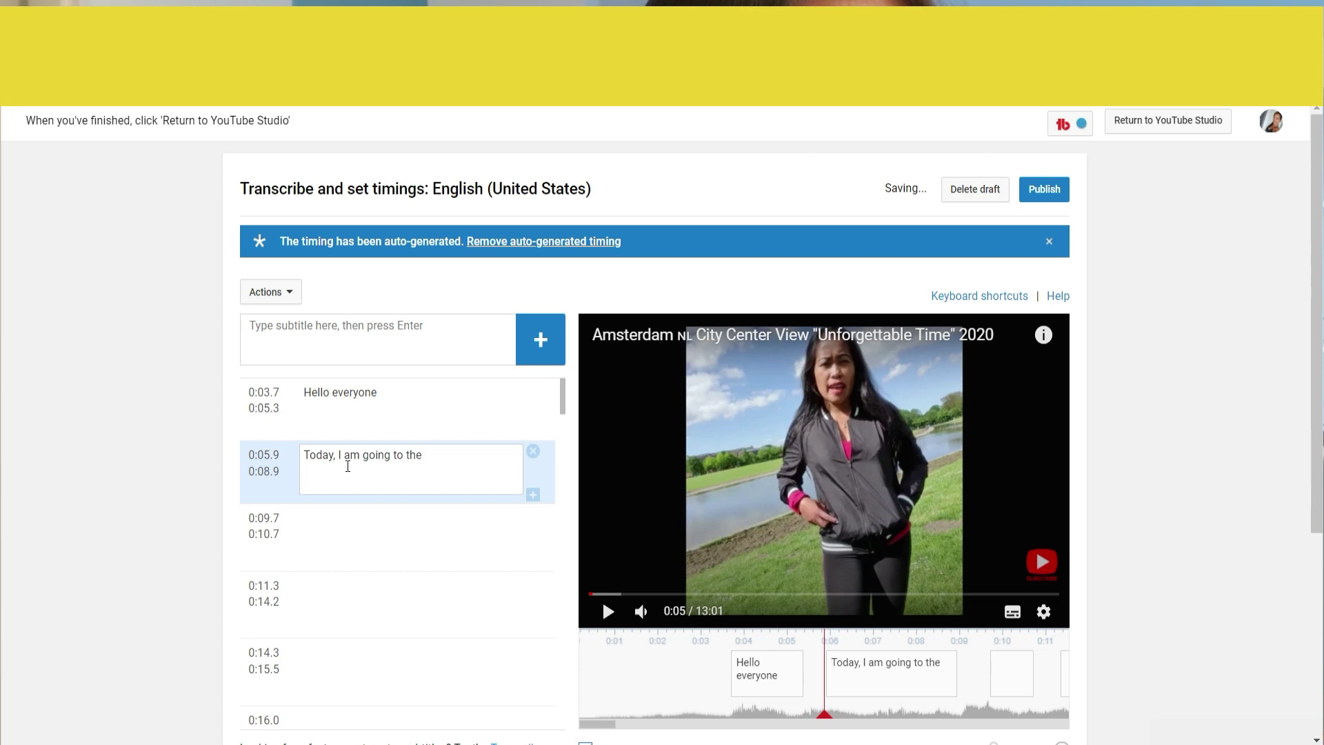
{"action": "type", "text": " City Center"}
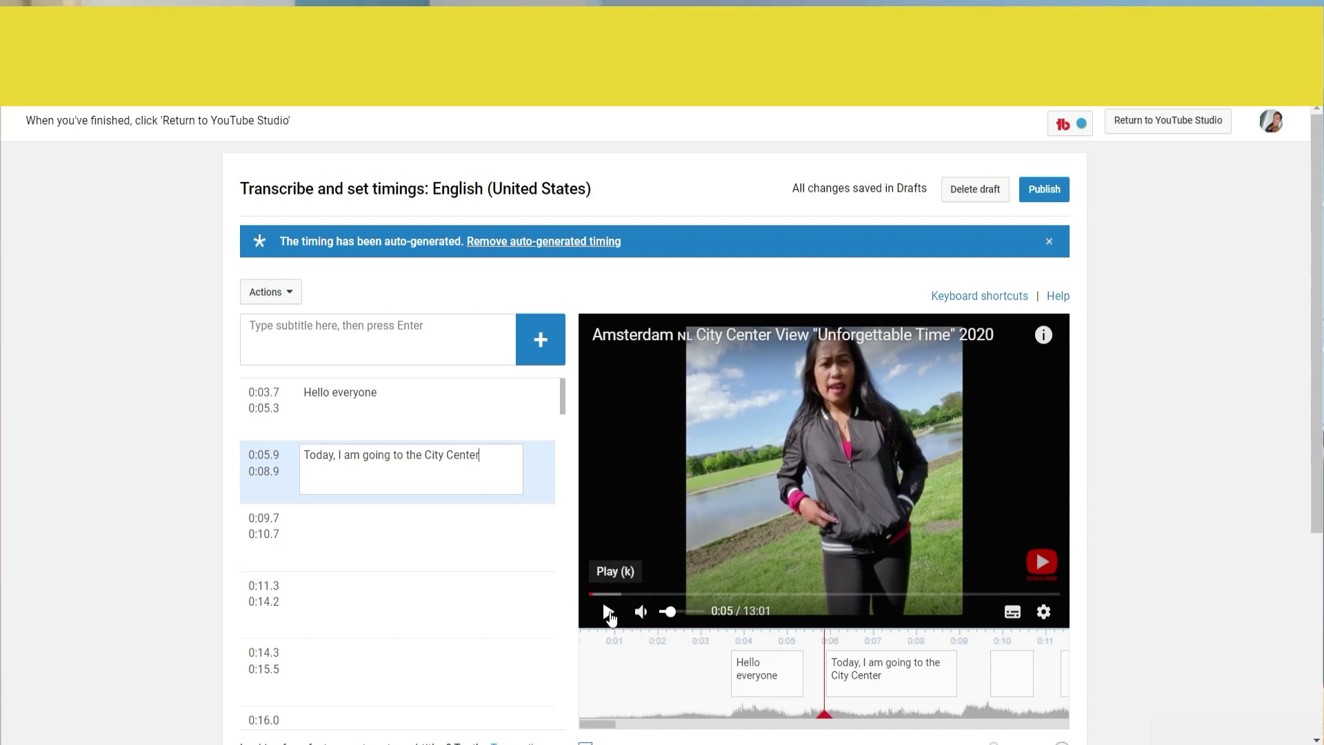
Play the second subtitle, move the empty third segment to 0:12.7–0:13.7 and extend the second subtitle's end to 0:11.6
{"action": "left_click", "coordinate": [609, 611]}
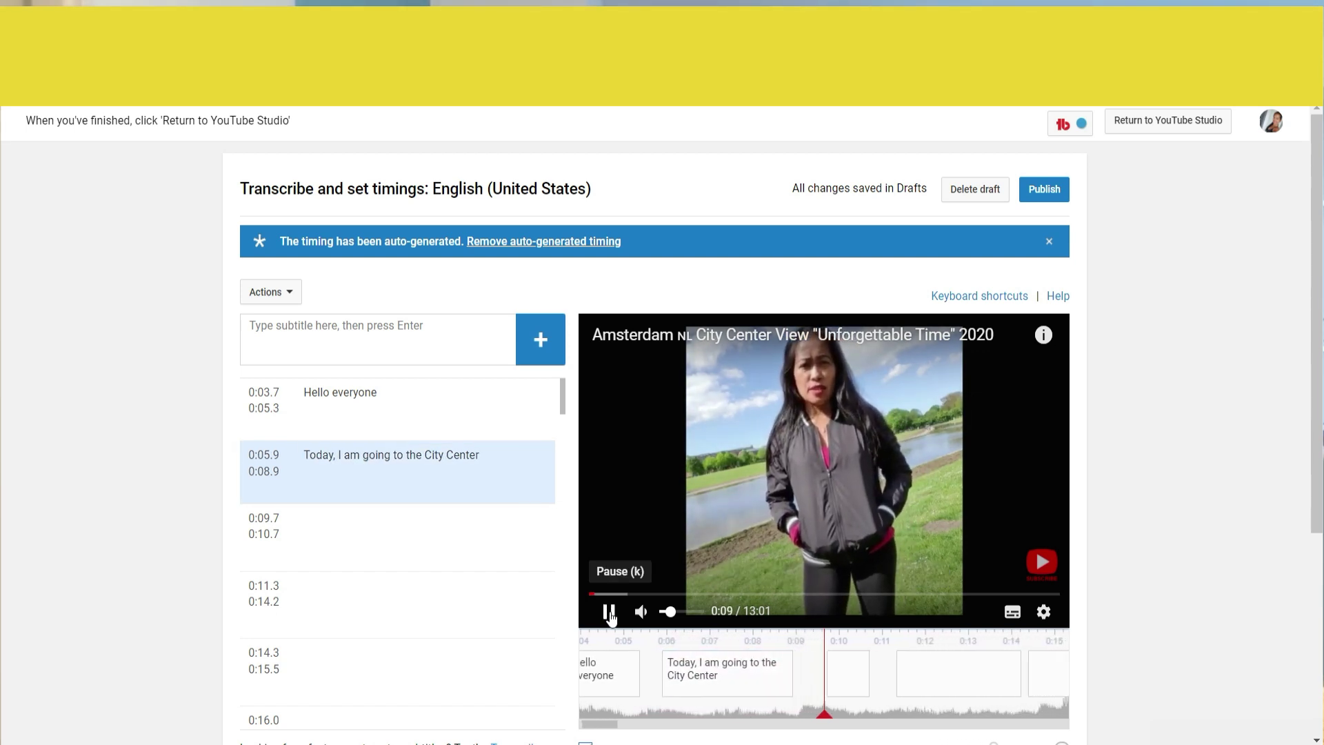
{"action": "left_click", "coordinate": [609, 611]}
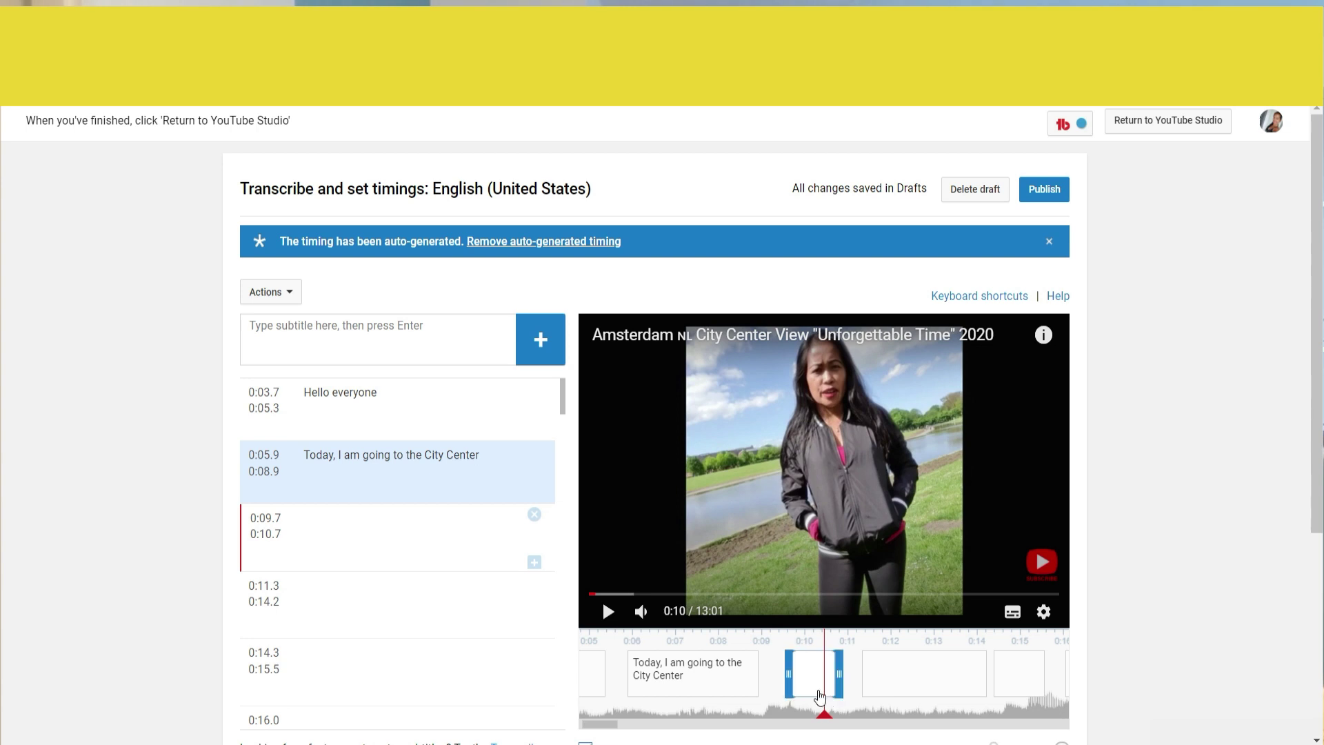
{"action": "left_click_drag", "start_coordinate": [814, 677], "coordinate": [952, 675]}
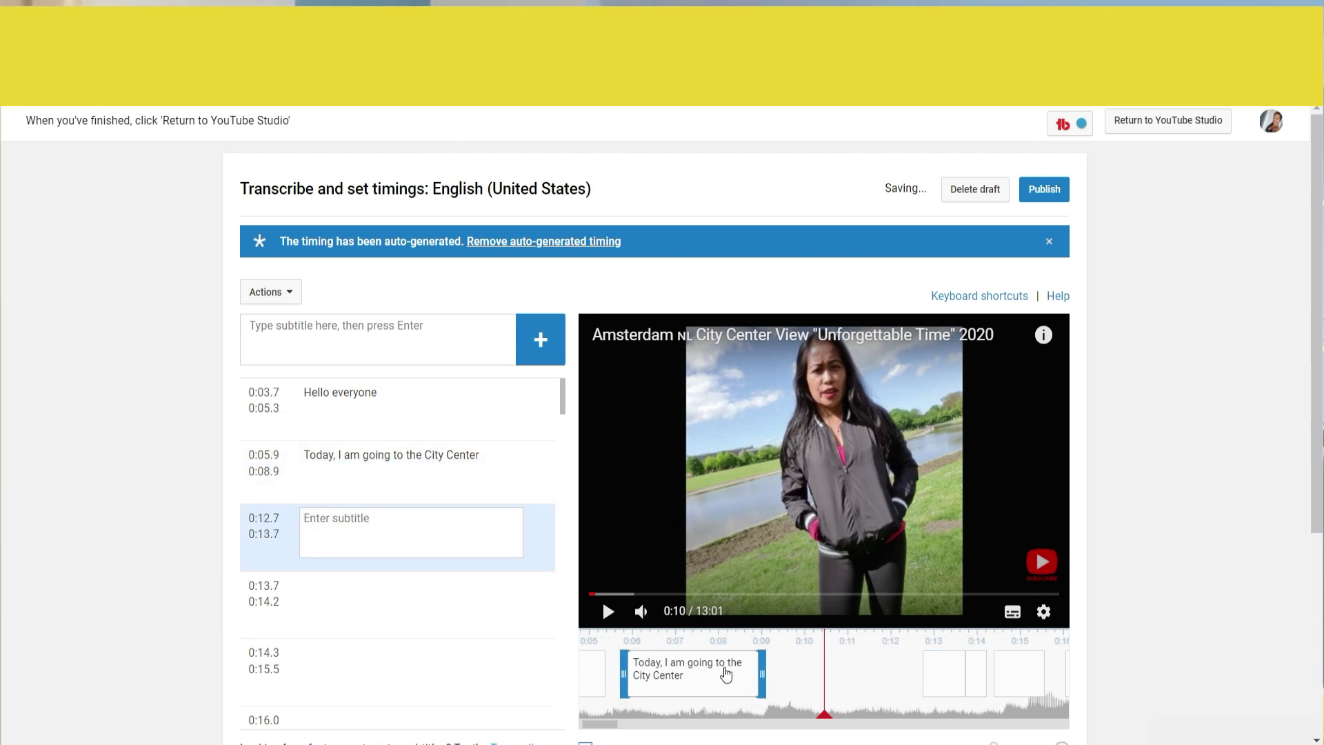
{"action": "left_click_drag", "start_coordinate": [762, 674], "coordinate": [875, 681]}
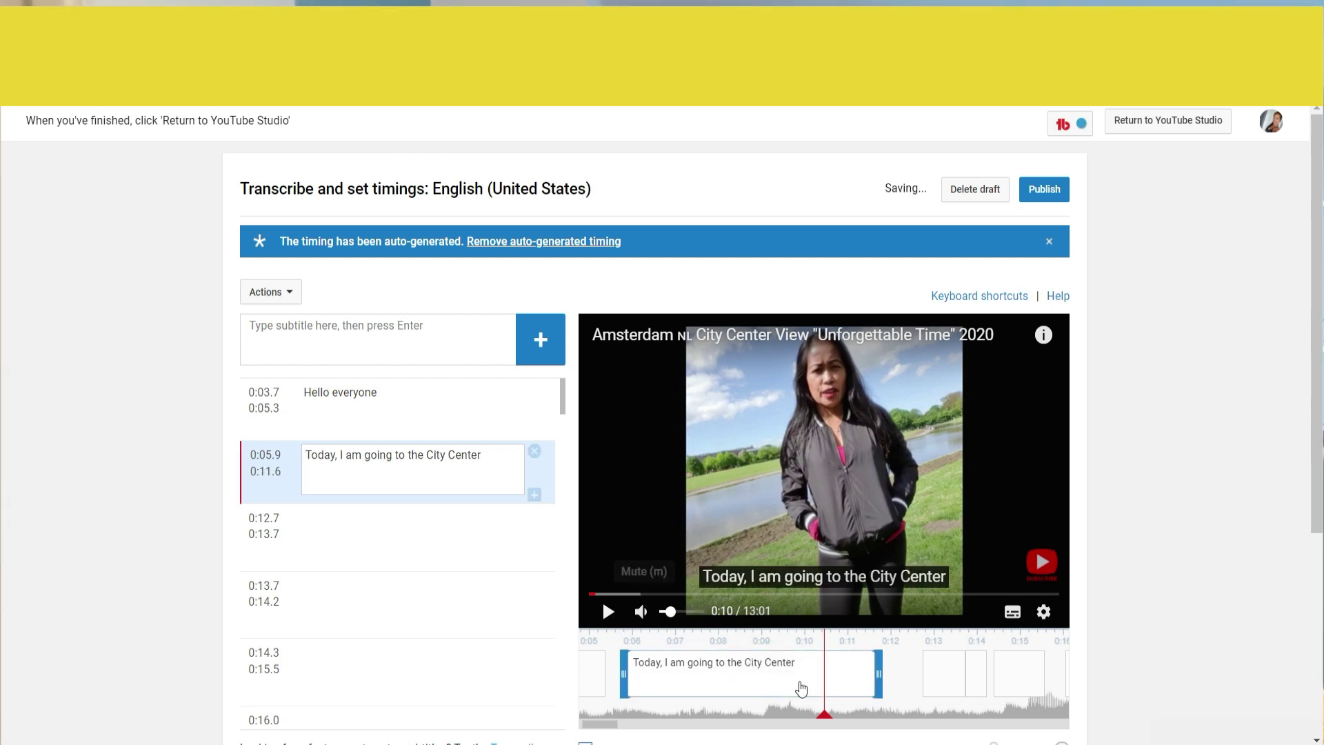
Replay the "Today, I am going to the City Center" subtitle, trim its end to 0:10.8 and play it again to check
{"action": "left_click_drag", "start_coordinate": [824, 714], "coordinate": [614, 713]}
{"action": "left_click", "coordinate": [617, 626]}
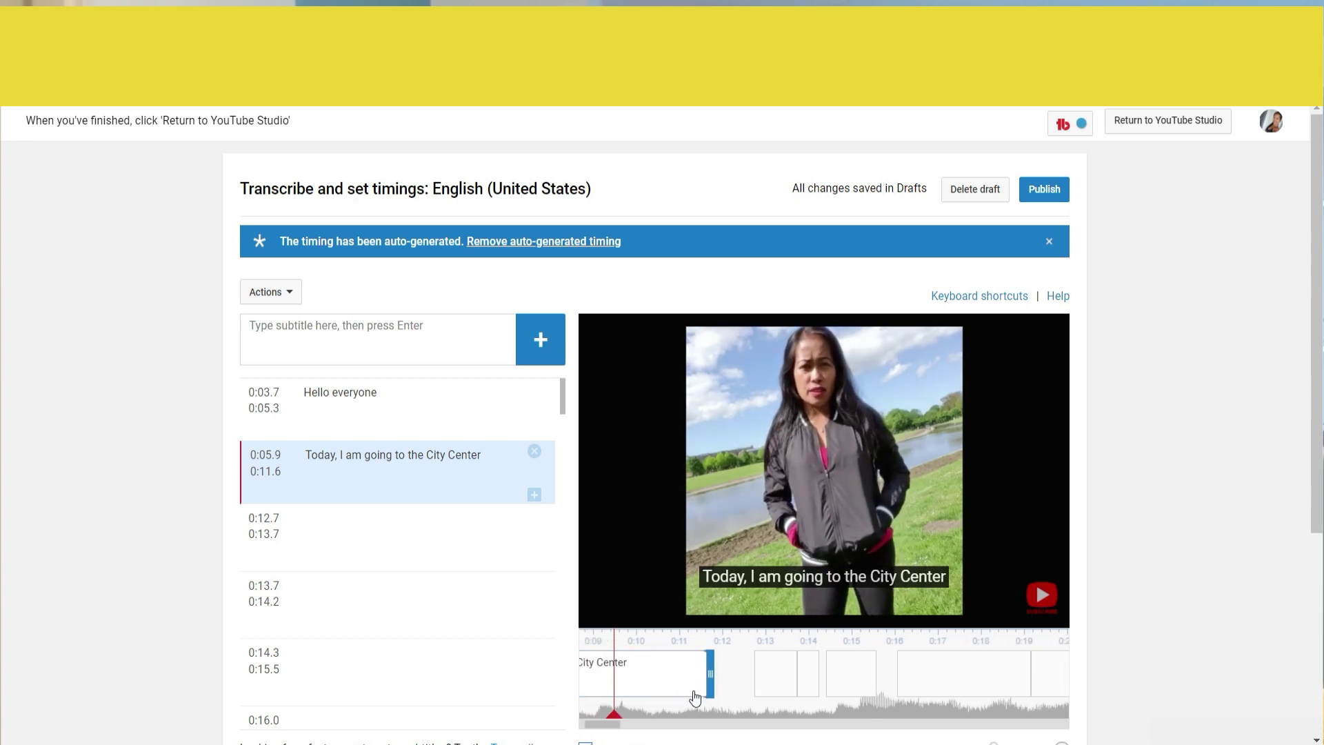
{"action": "left_click", "coordinate": [599, 620]}
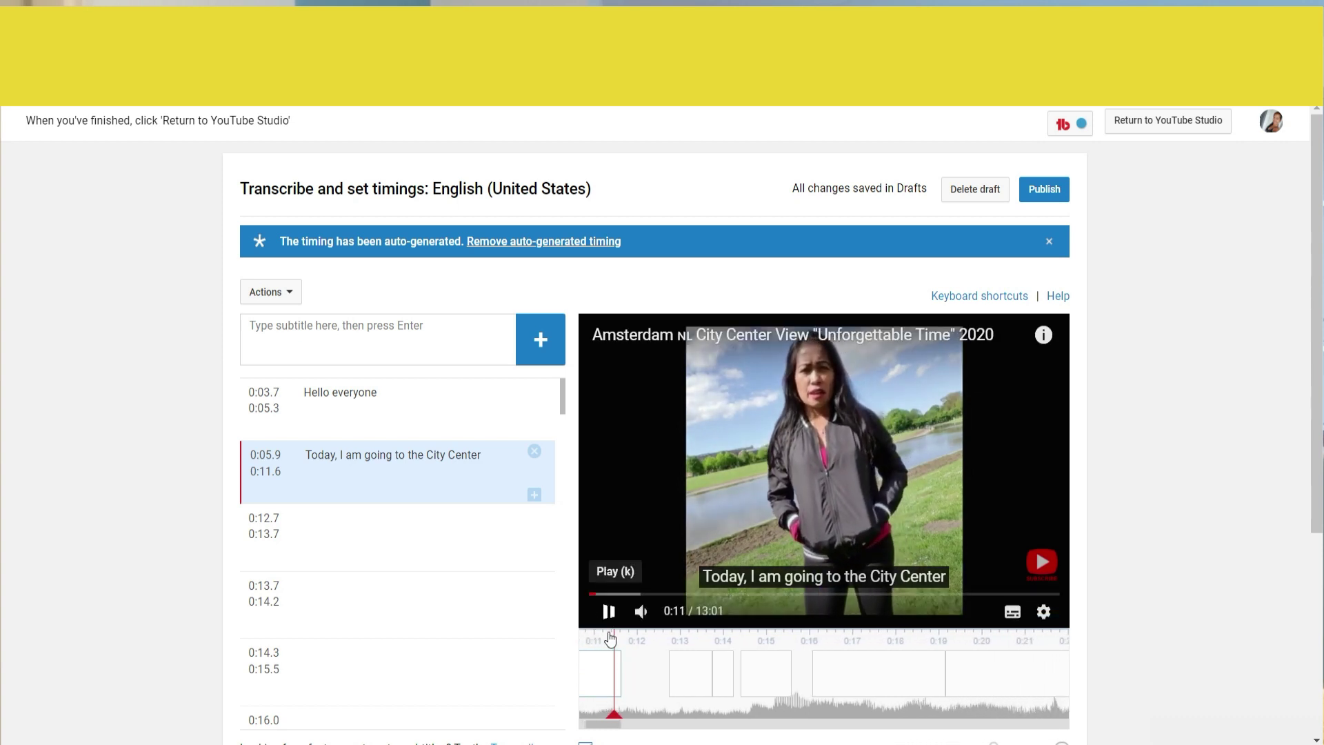
{"action": "scroll", "coordinate": [613, 724], "scroll_direction": "up", "scroll_amount": 3}
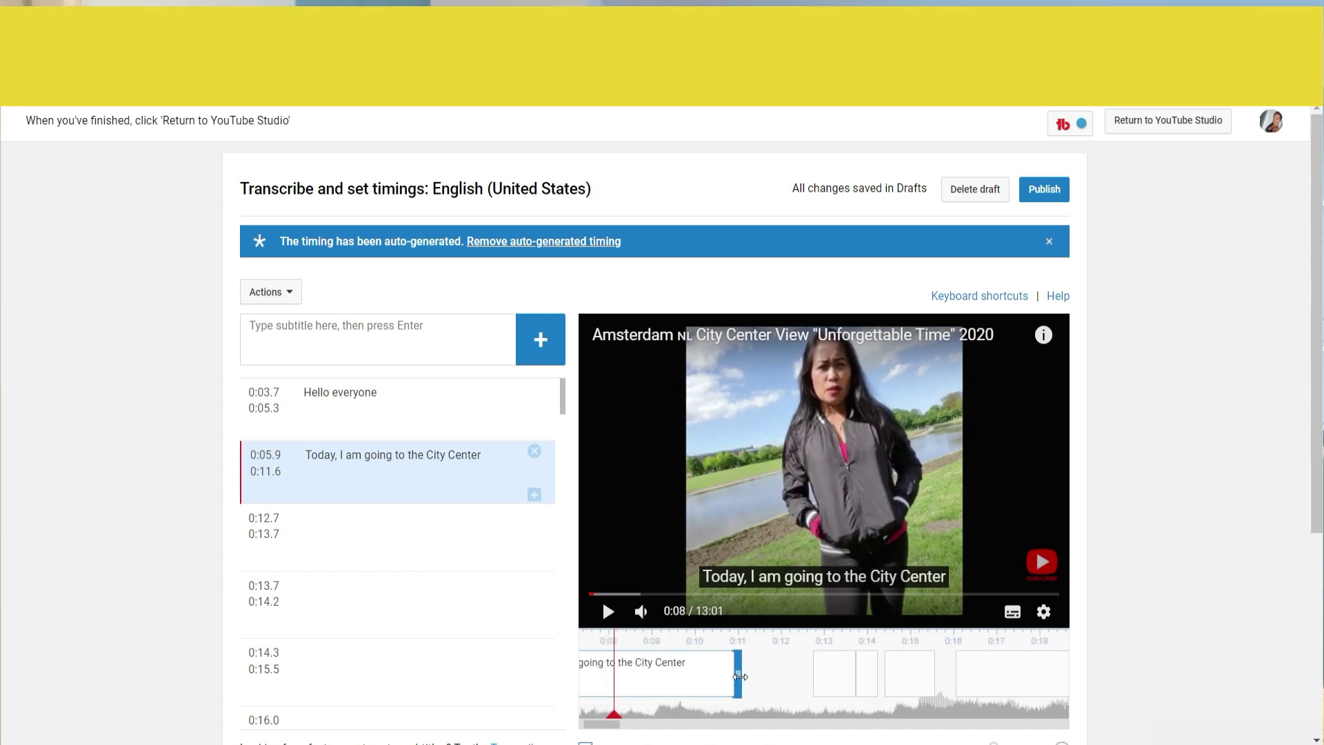
{"action": "left_click_drag", "start_coordinate": [734, 675], "coordinate": [719, 676]}
{"action": "left_click", "coordinate": [608, 611]}
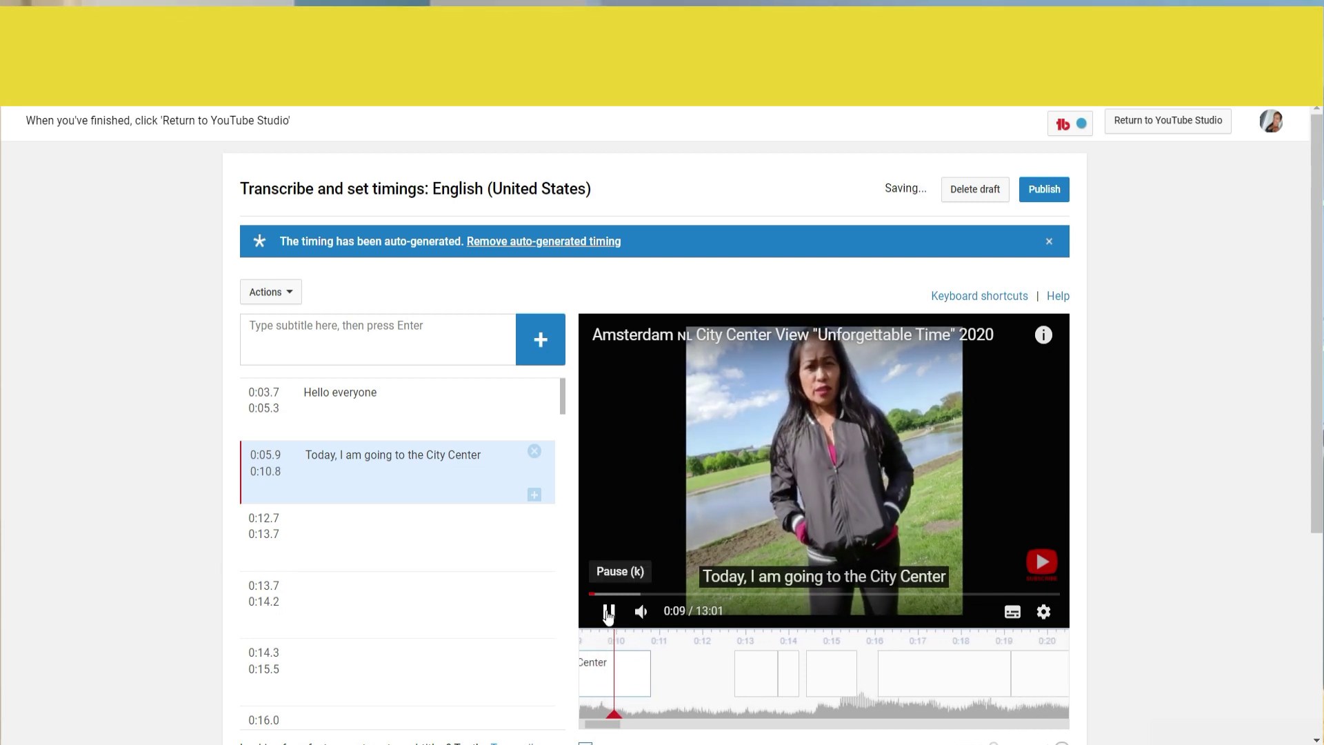
{"action": "left_click", "coordinate": [607, 613]}
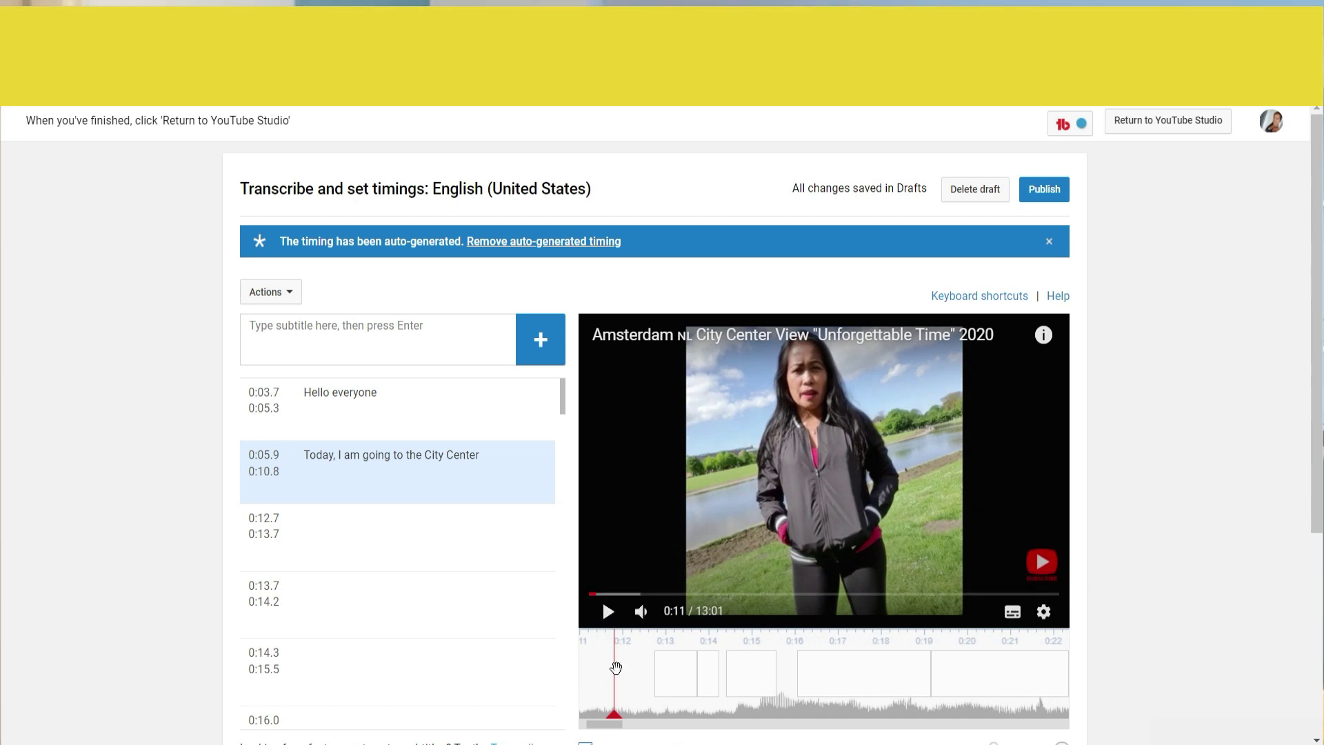
Replay the video up to about 0:12 and delete the empty segment directly after the City Center subtitle
{"action": "left_click_drag", "start_coordinate": [619, 728], "coordinate": [609, 721]}
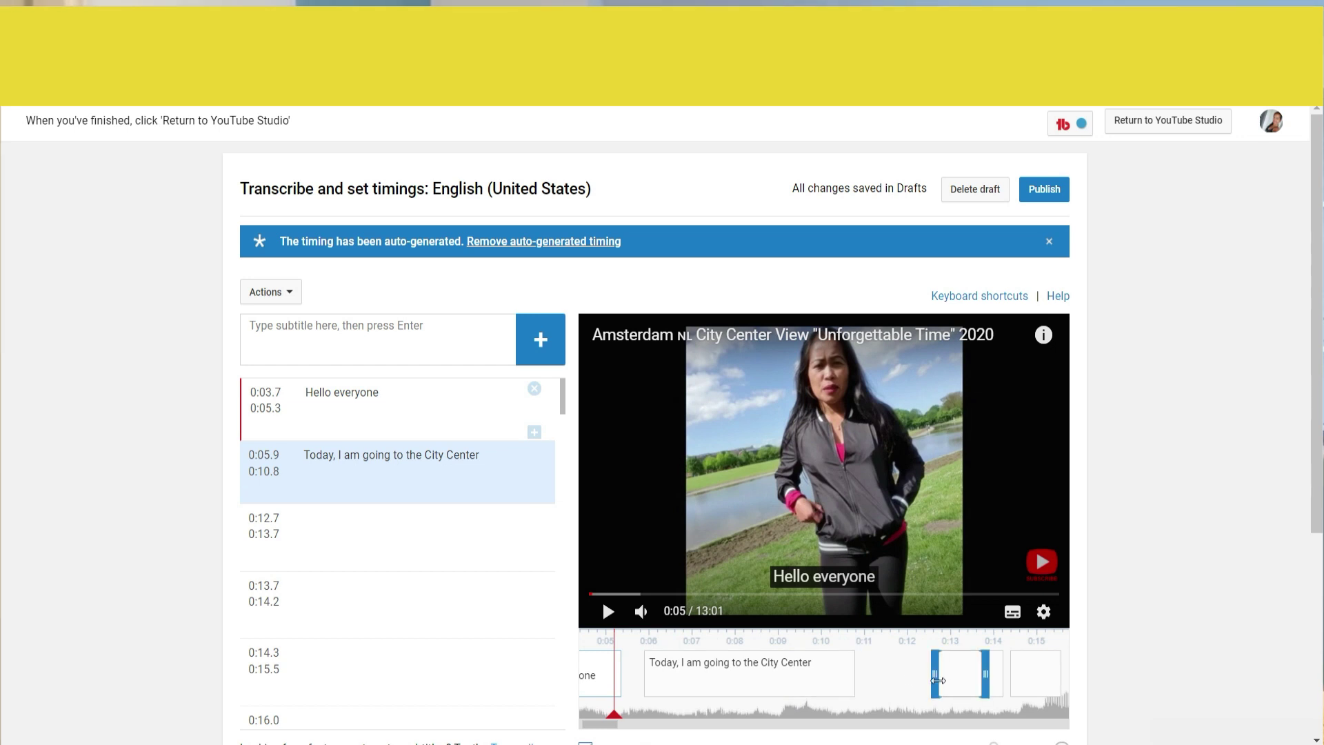
{"action": "left_click_drag", "start_coordinate": [615, 721], "coordinate": [824, 717]}
{"action": "left_click", "coordinate": [608, 612]}
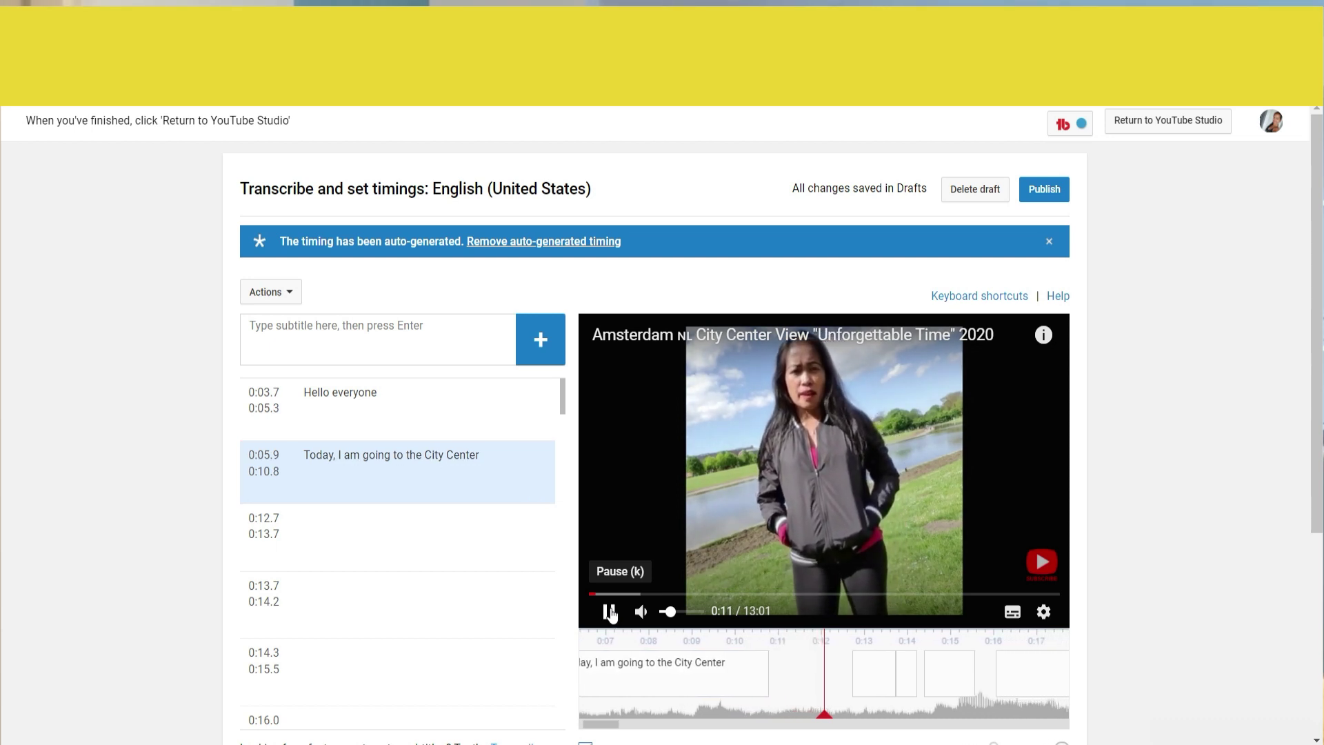
{"action": "left_click", "coordinate": [609, 612]}
{"action": "left_click", "coordinate": [850, 683]}
{"action": "left_click_drag", "start_coordinate": [849, 682], "coordinate": [833, 684]}
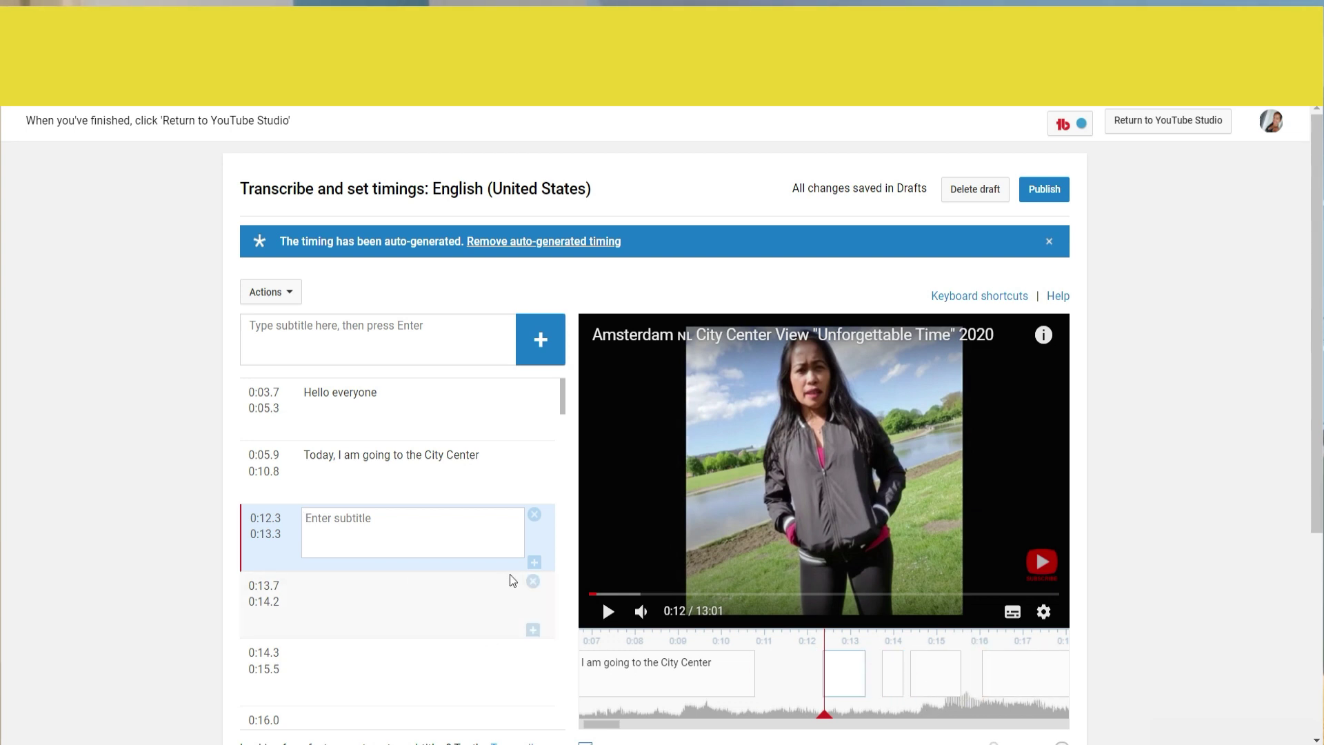
{"action": "left_click", "coordinate": [534, 515]}
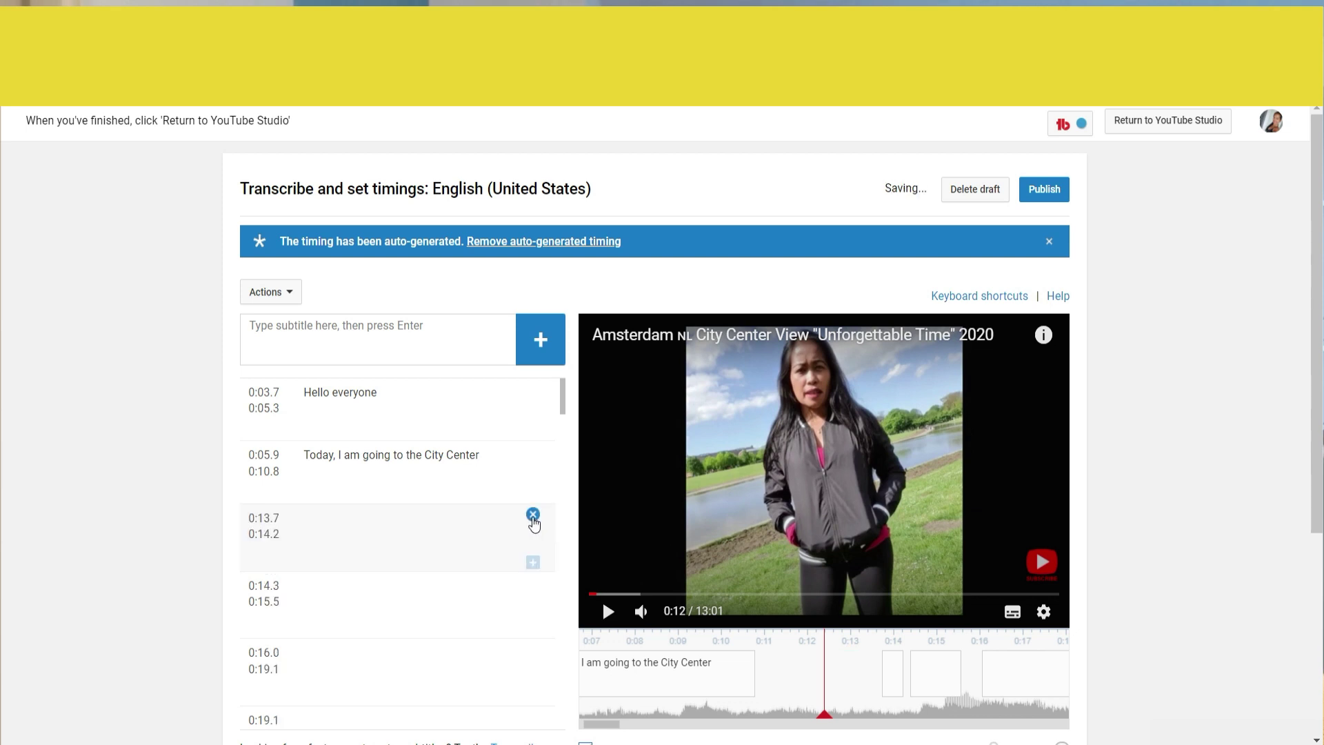
Replay the passage after the City Center subtitle and retime the empty third segment to run from 0:11.7 to 0:14.0
{"action": "left_click", "coordinate": [417, 523]}
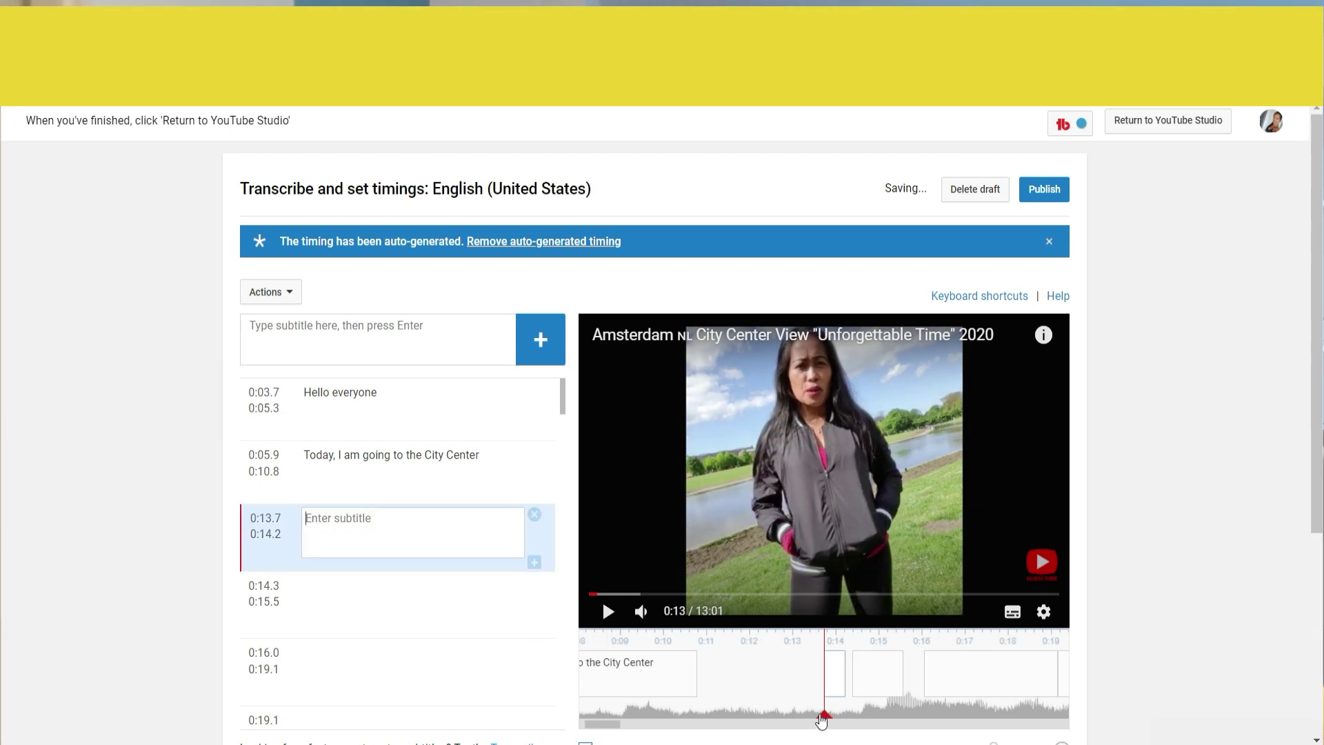
{"action": "left_click_drag", "start_coordinate": [824, 717], "coordinate": [696, 718]}
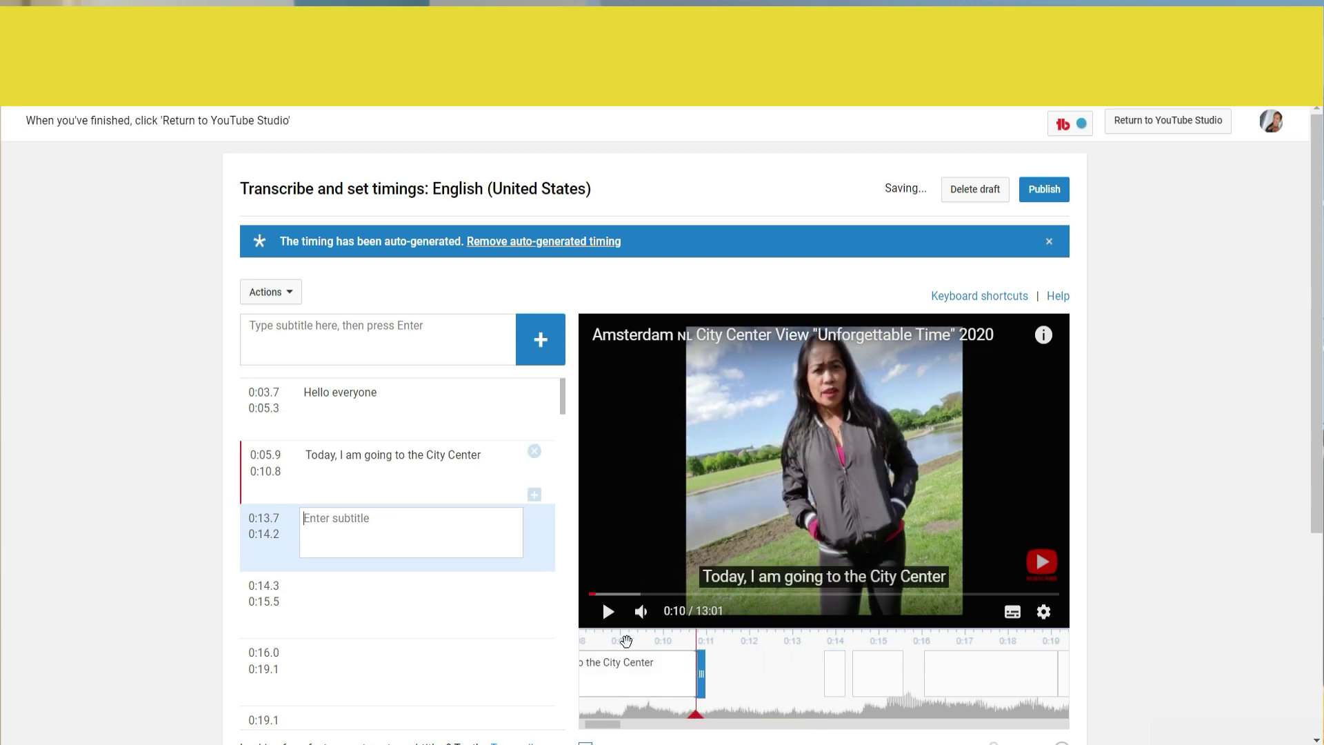
{"action": "left_click", "coordinate": [609, 615]}
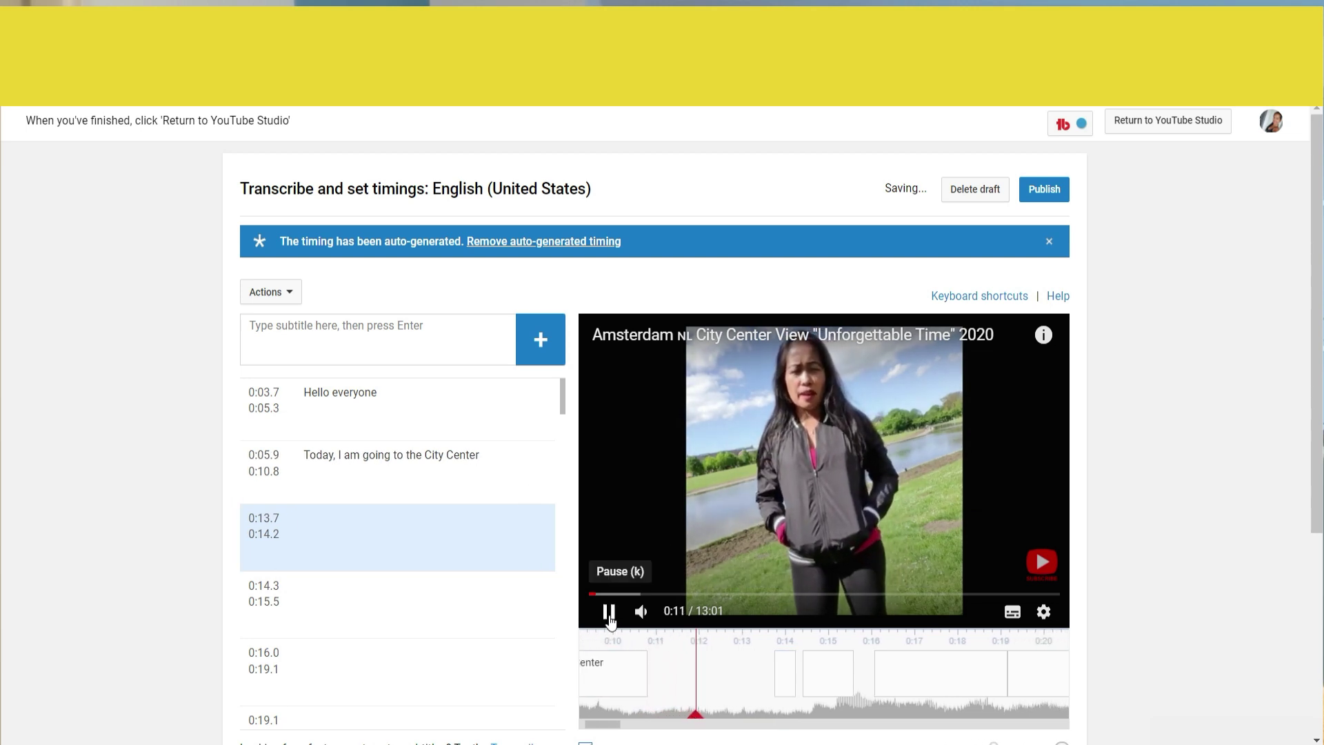
{"action": "left_click", "coordinate": [609, 616]}
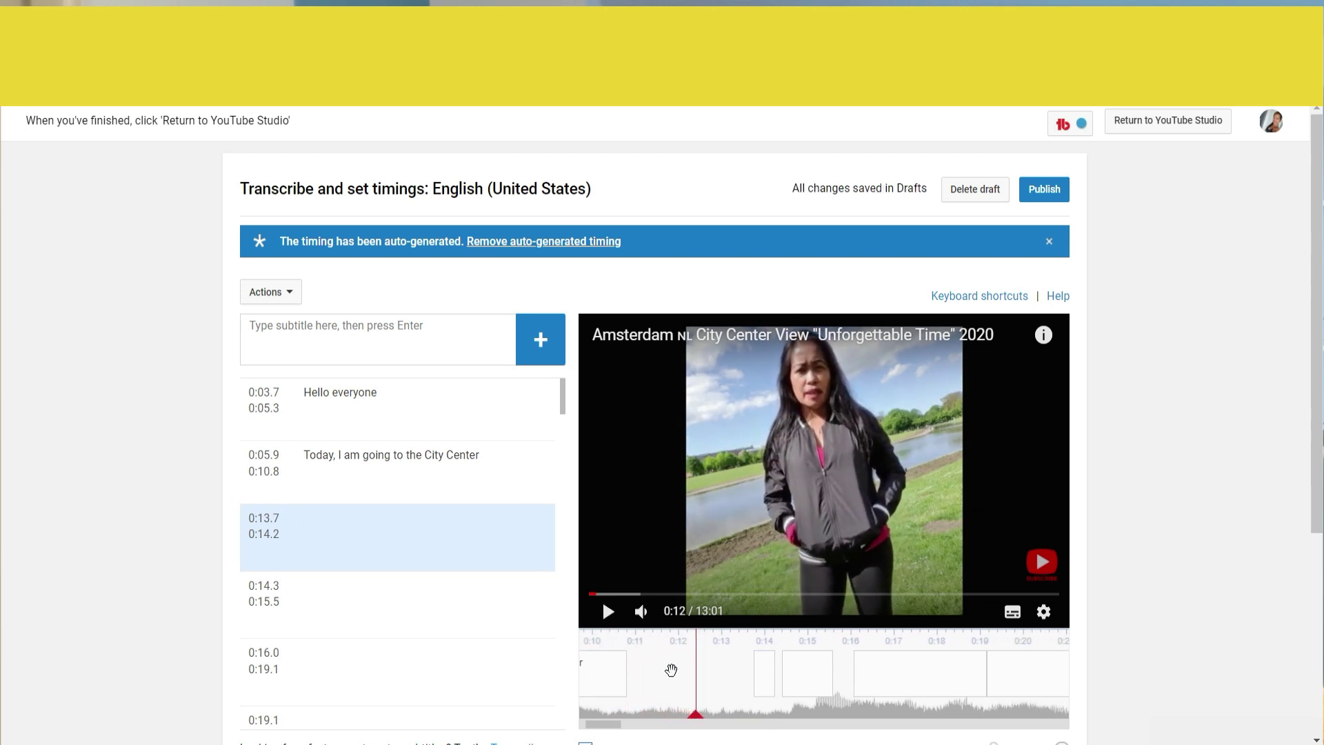
{"action": "left_click", "coordinate": [748, 686]}
{"action": "left_click_drag", "start_coordinate": [748, 686], "coordinate": [680, 682]}
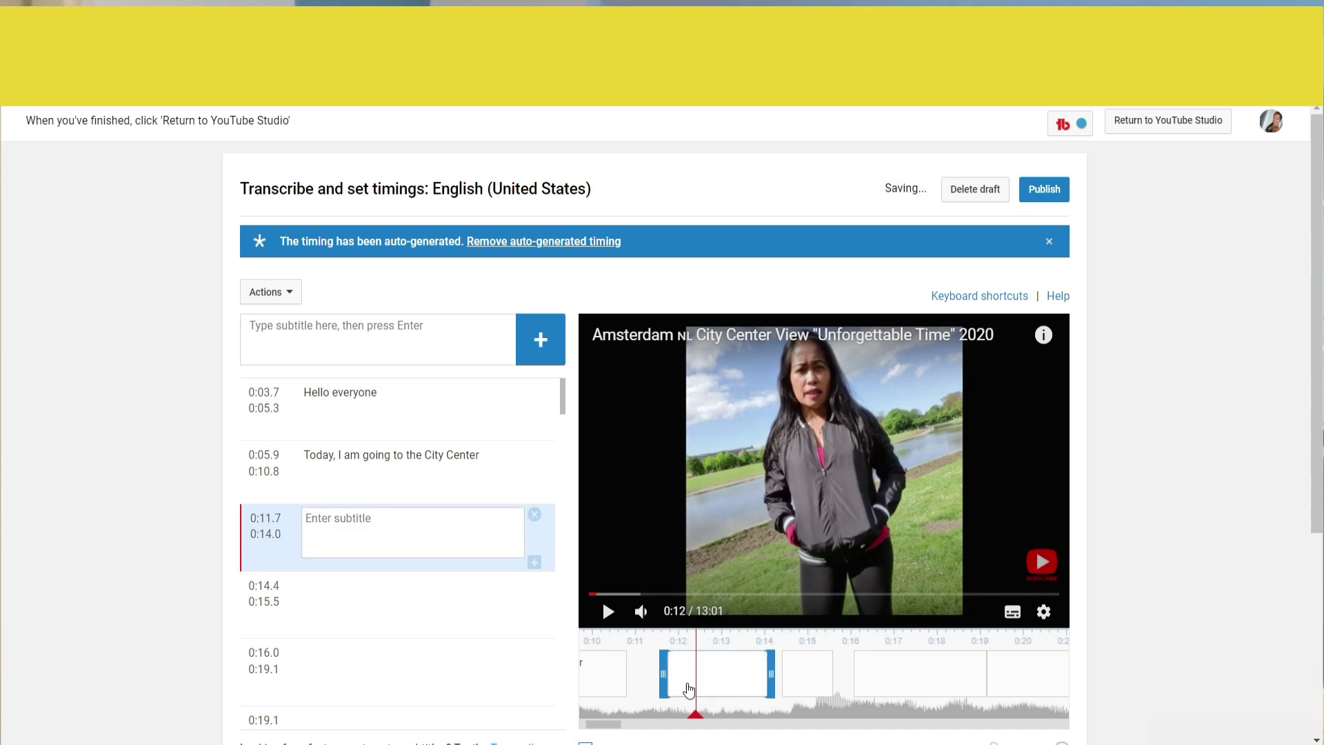
Replay the video from about 0:11 and enter "I am going to show how beautiful the place is" in the 0:11.7–0:14.0 segment
{"action": "left_click_drag", "start_coordinate": [694, 703], "coordinate": [658, 711]}
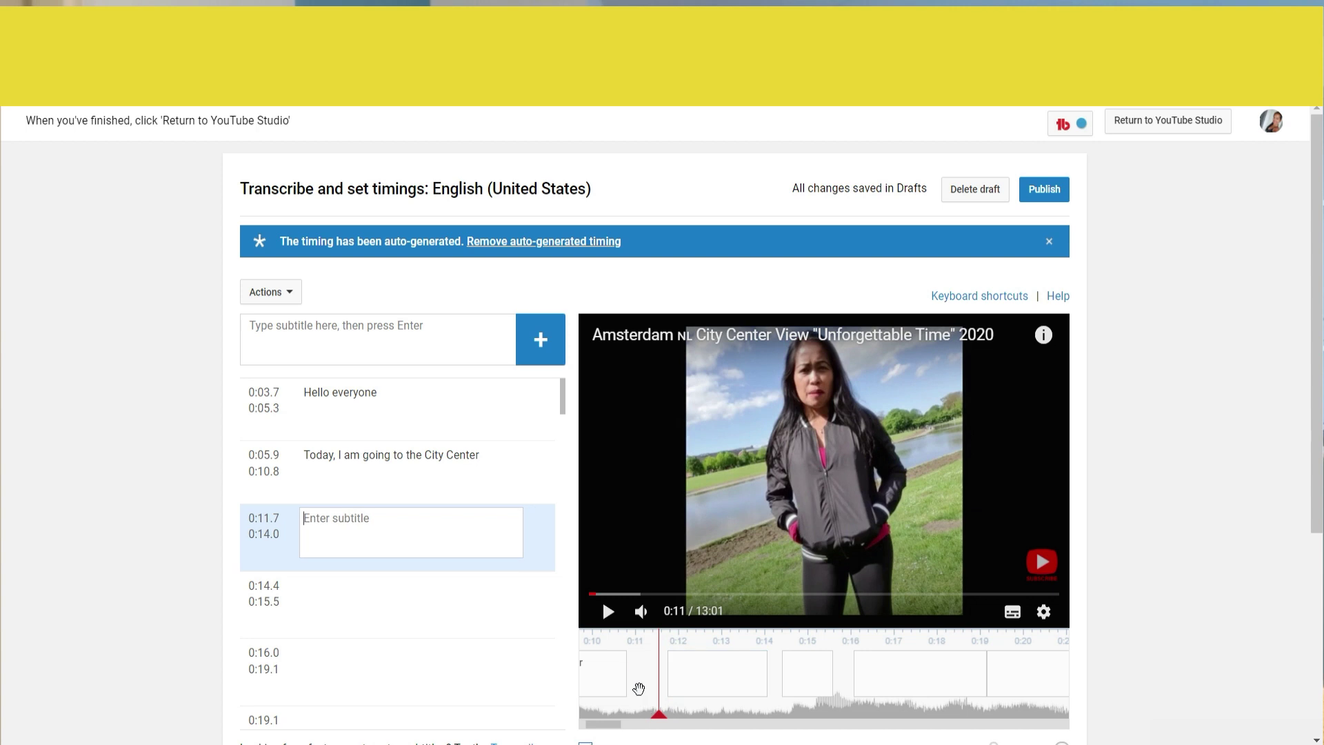
{"action": "left_click", "coordinate": [603, 611]}
{"action": "left_click", "coordinate": [680, 683]}
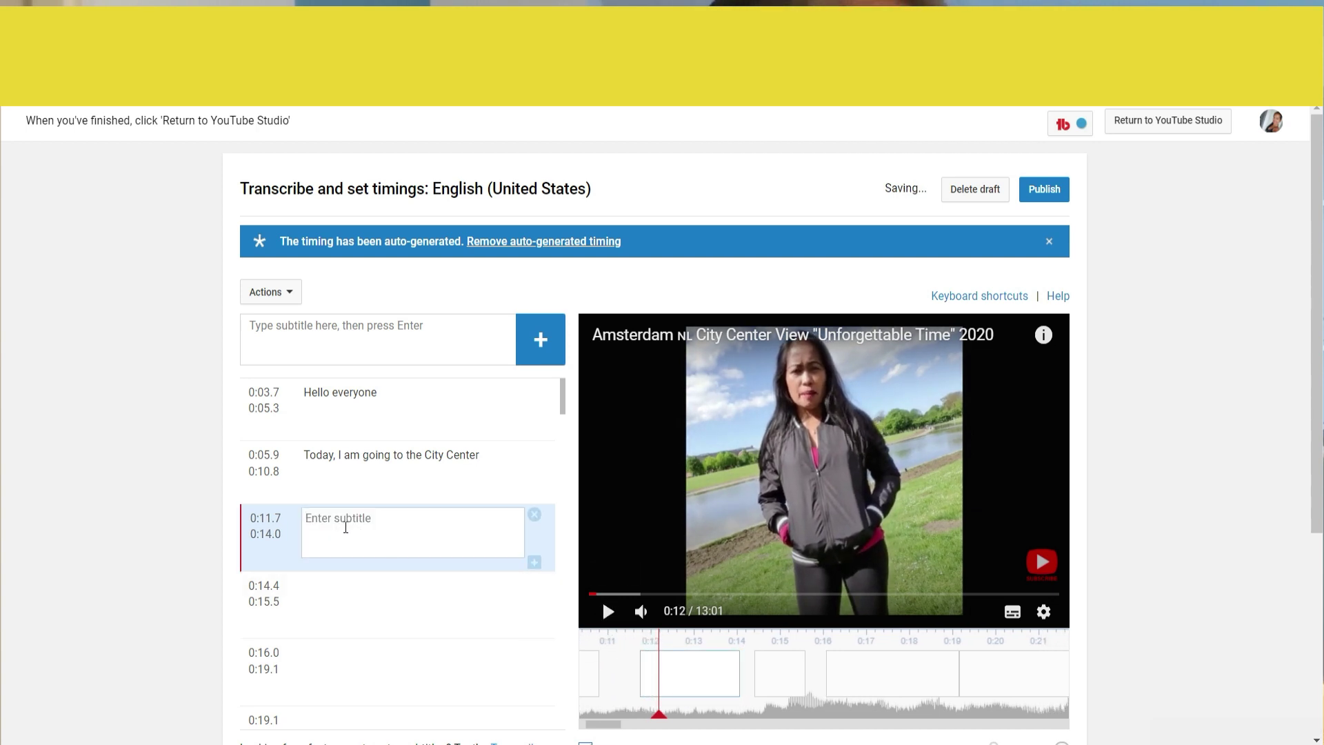
{"action": "type", "text": "I am goin"}
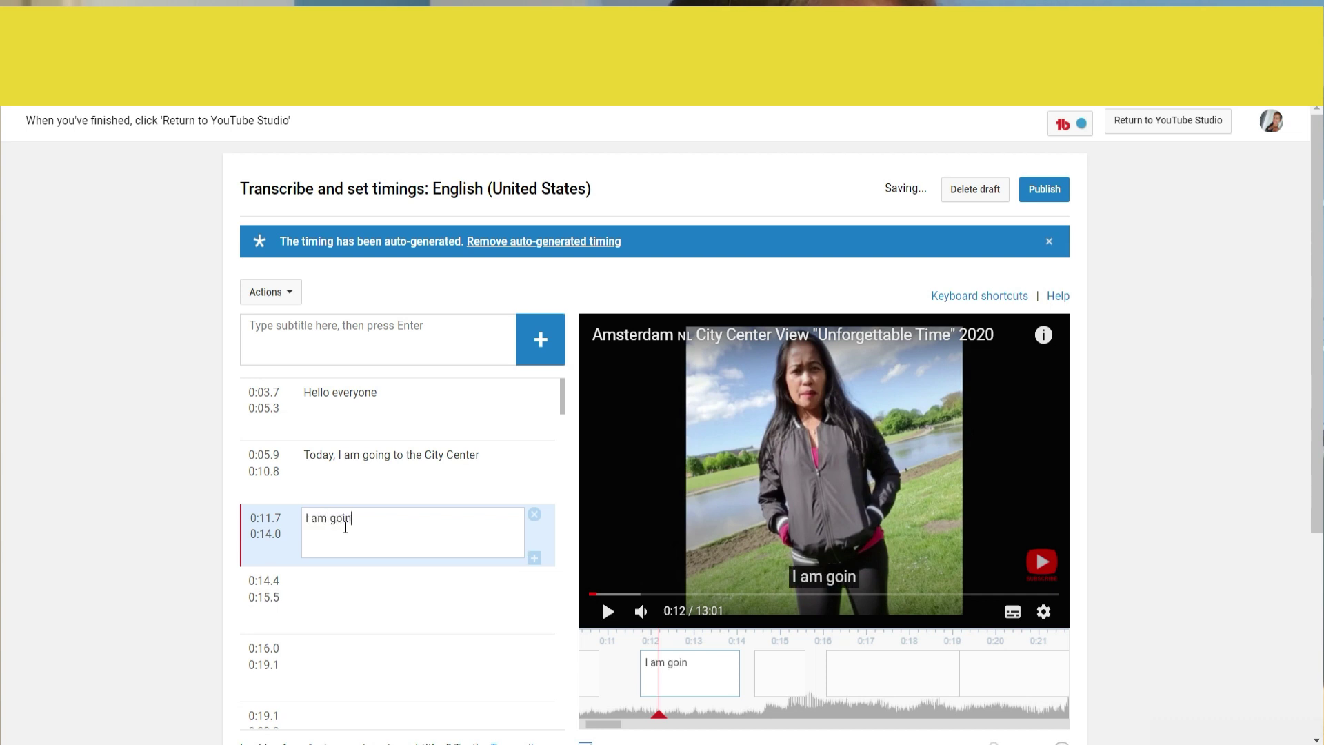
{"action": "type", "text": "g to show "}
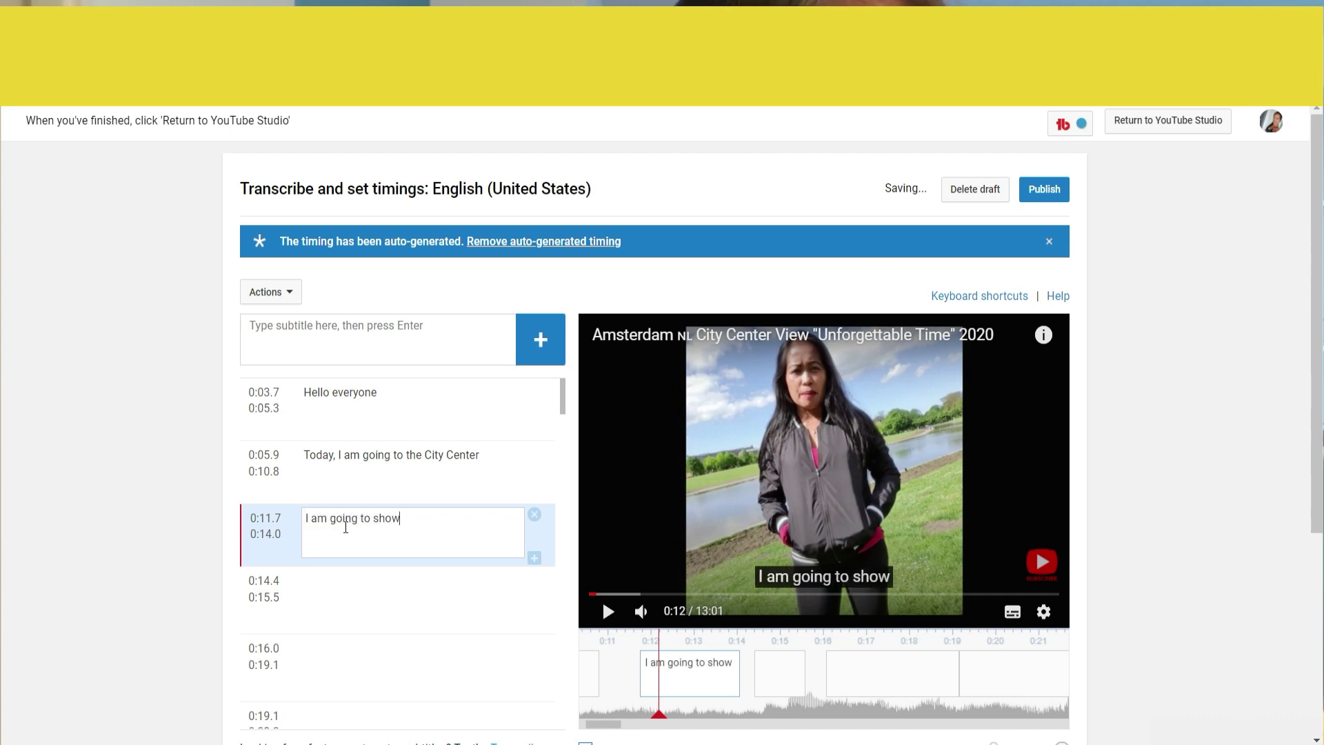
{"action": "type", "text": "how b"}
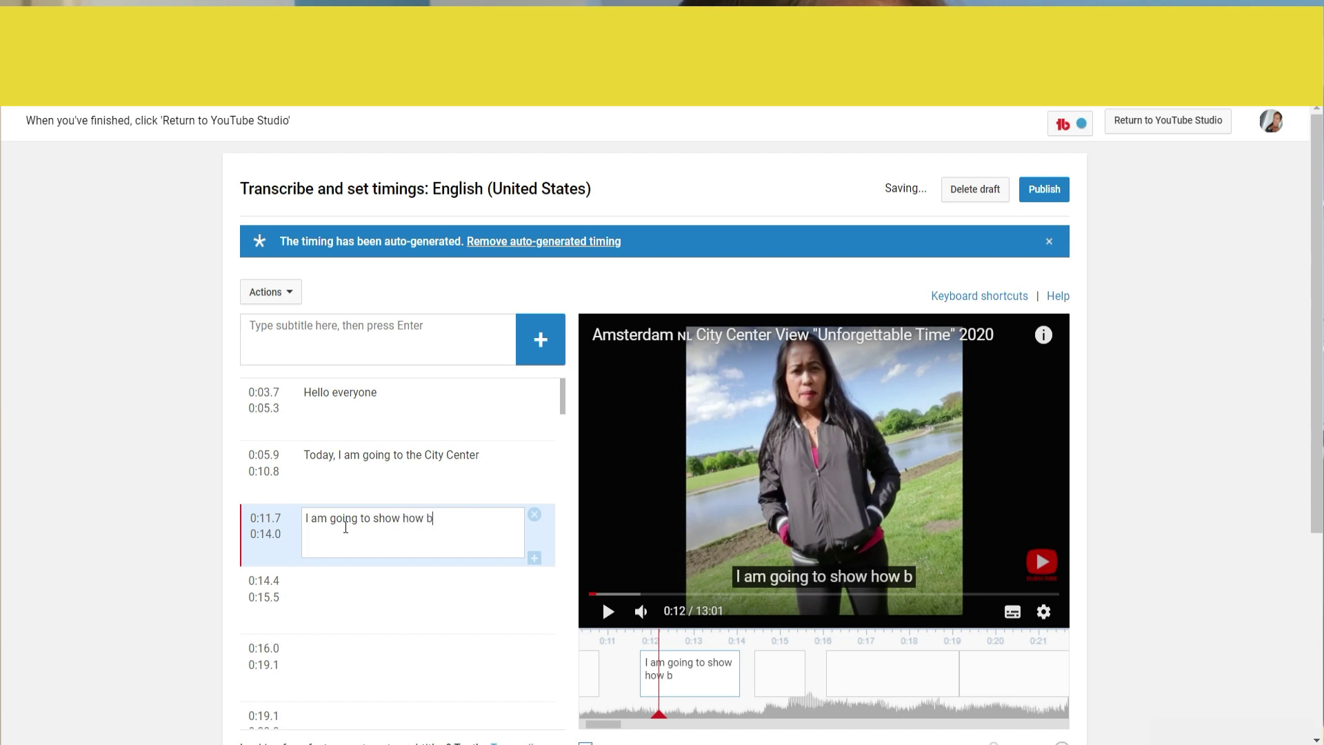
{"action": "type", "text": "eautiful"}
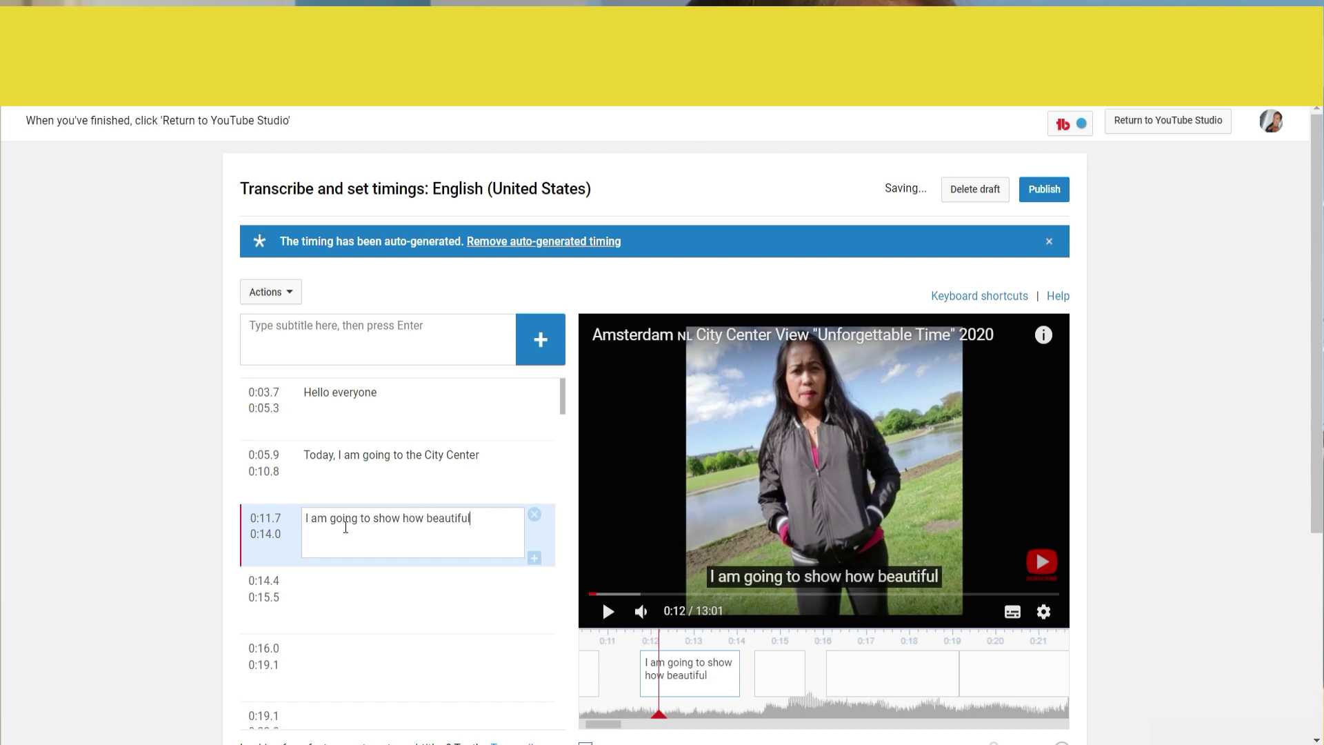
{"action": "type", "text": " the plac"}
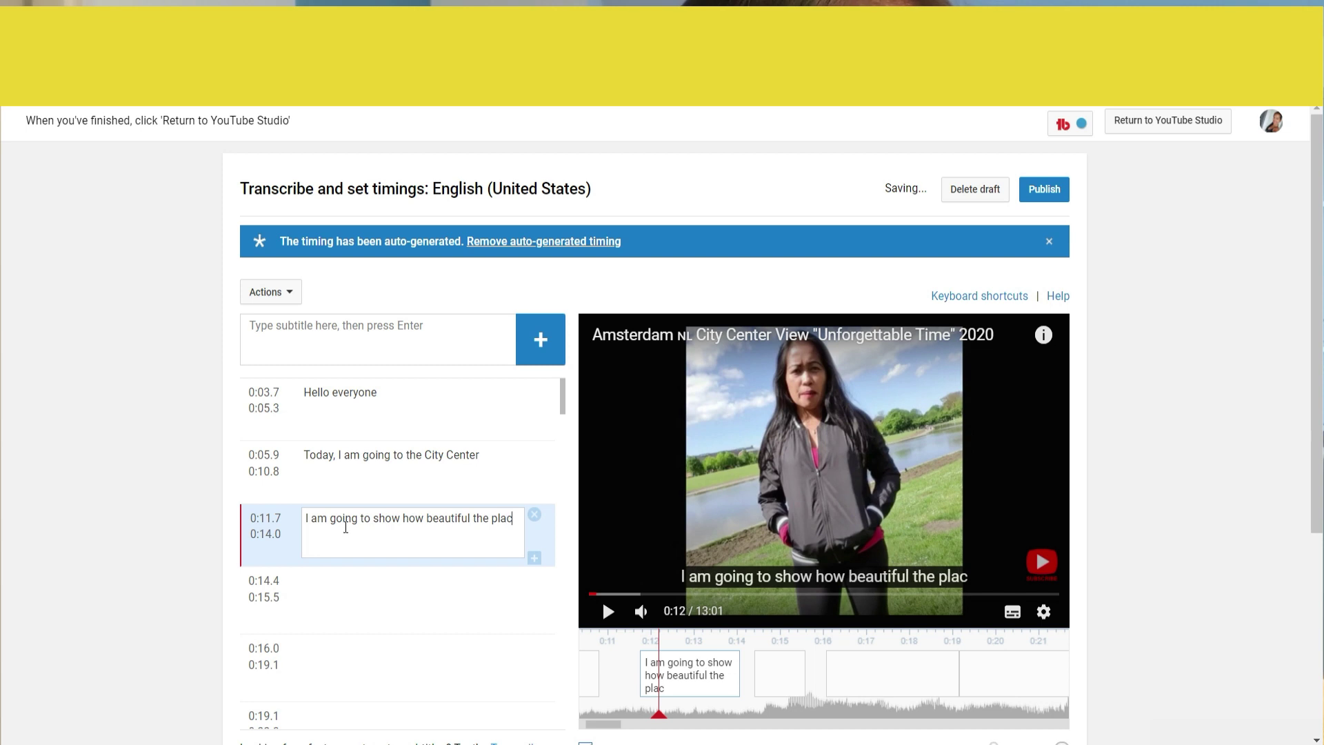
{"action": "type", "text": "e is"}
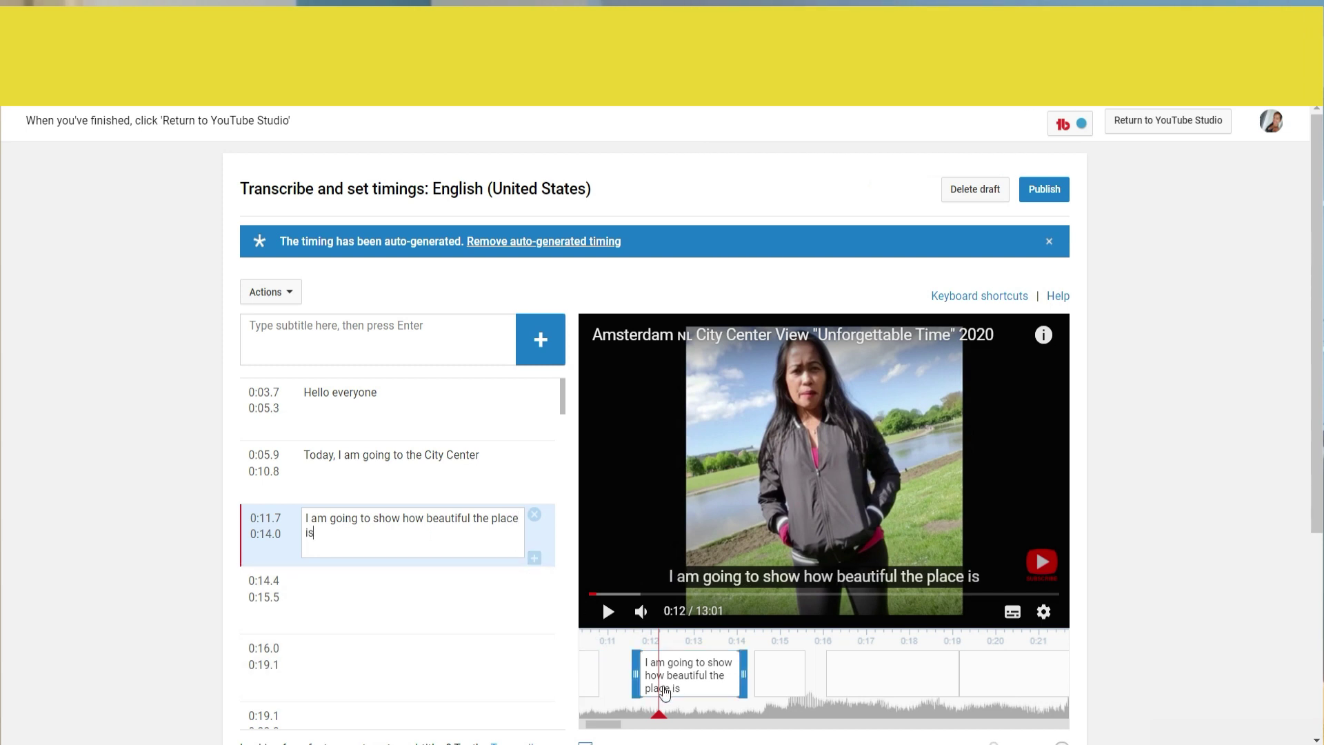
Play the third subtitle from its start to check the text against the speech, and rewind to about 0:08
{"action": "left_click_drag", "start_coordinate": [657, 714], "coordinate": [642, 714]}
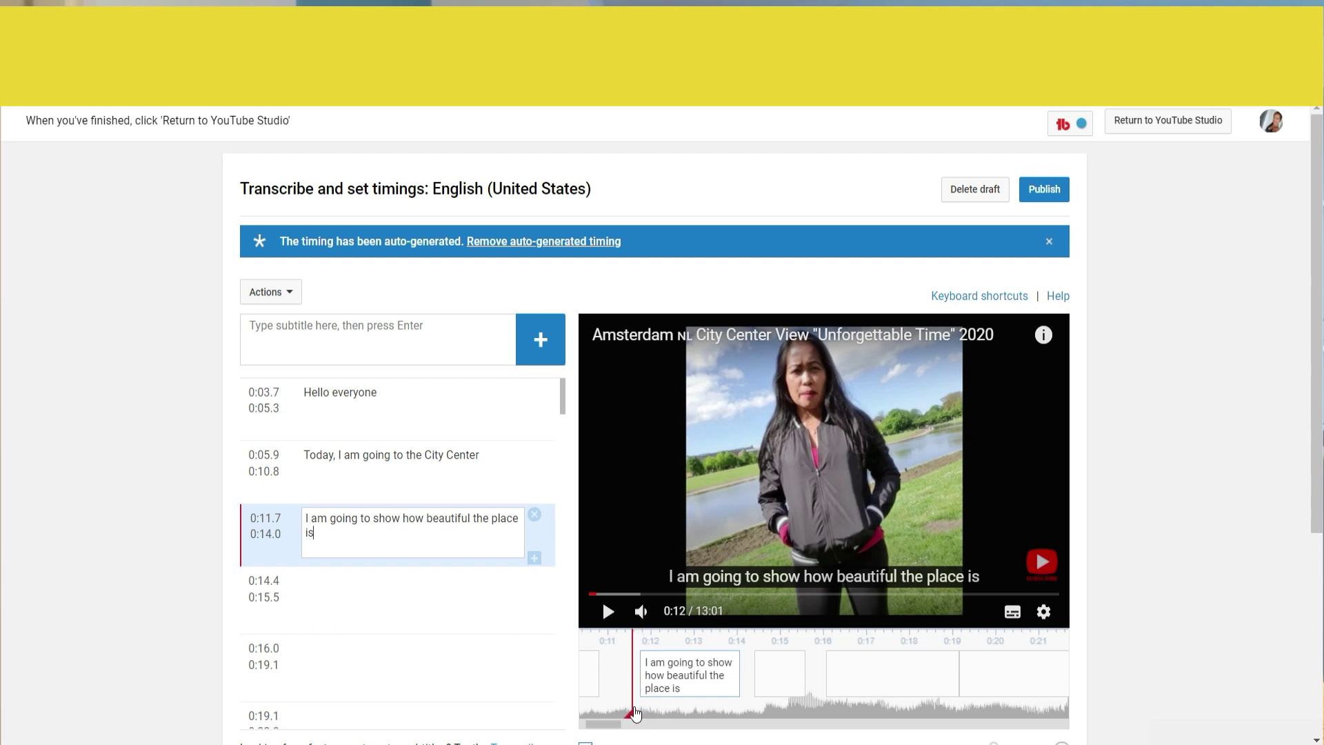
{"action": "left_click", "coordinate": [608, 612]}
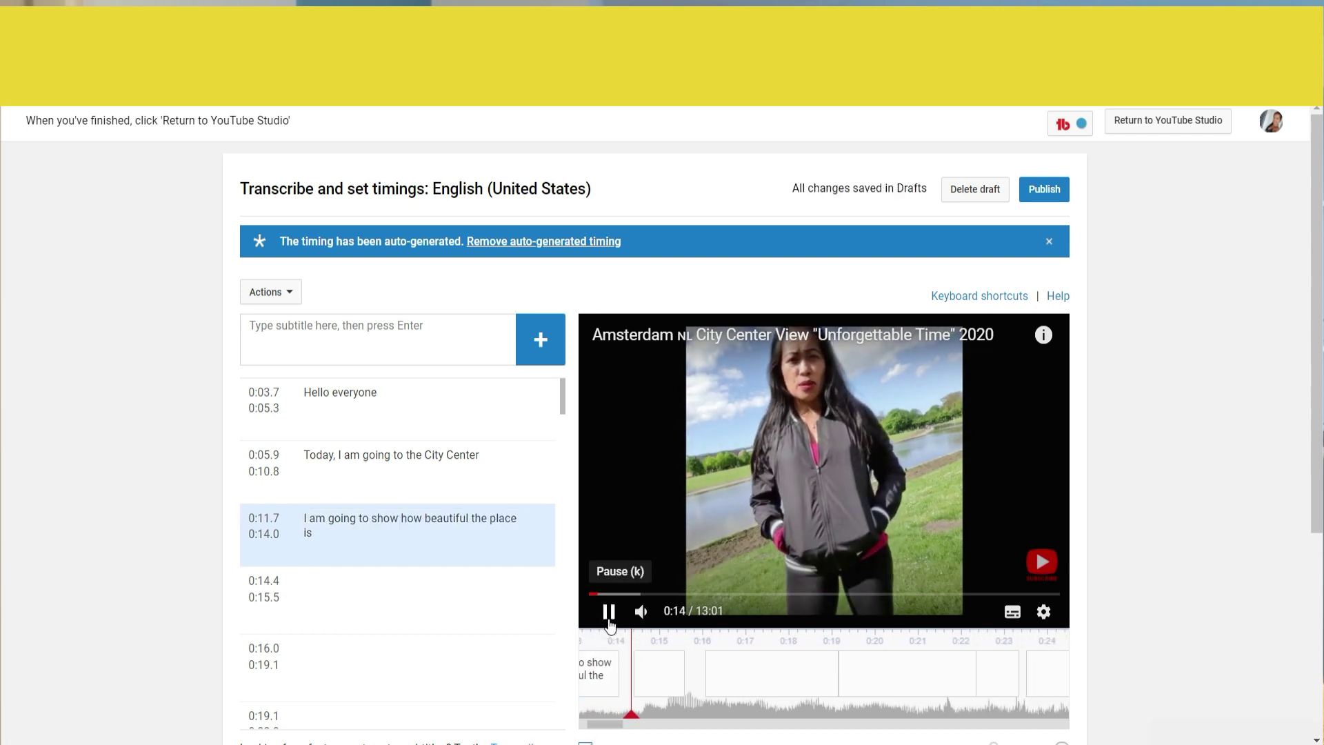
{"action": "left_click", "coordinate": [609, 623]}
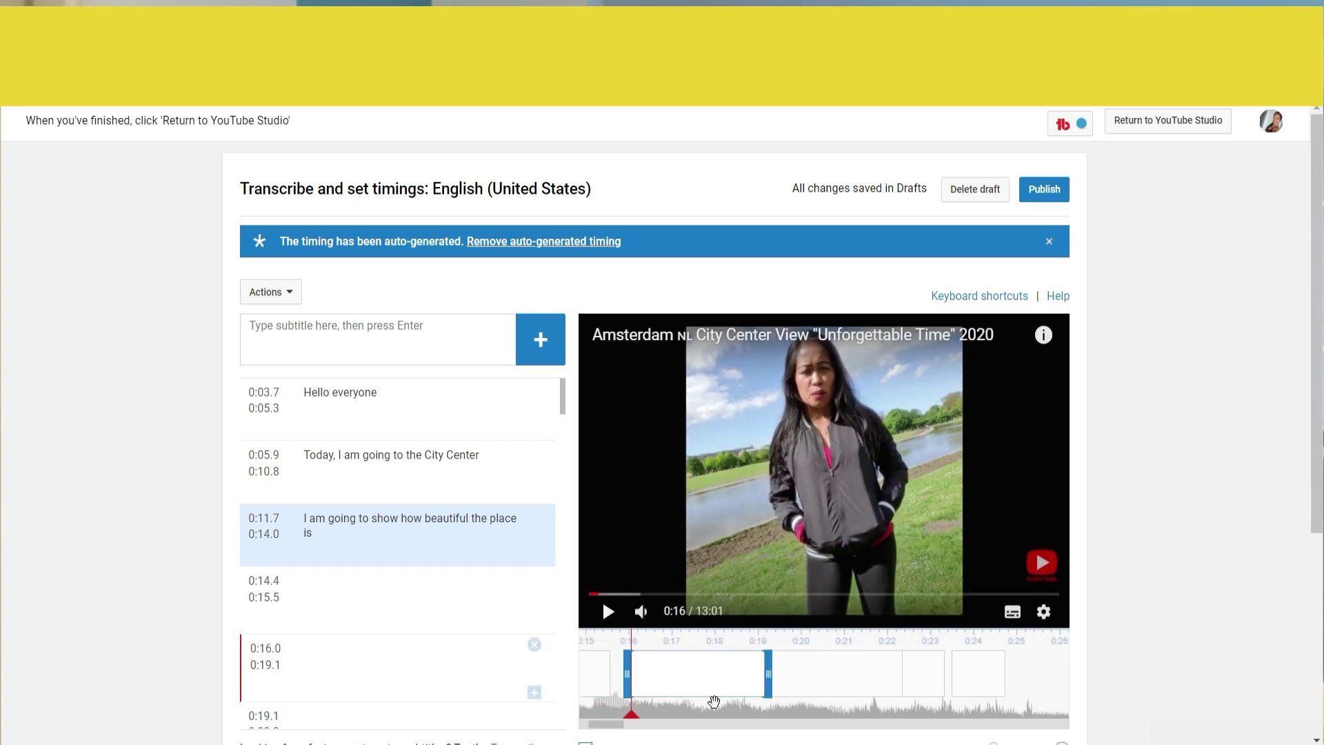
{"action": "left_click_drag", "start_coordinate": [618, 732], "coordinate": [607, 724]}
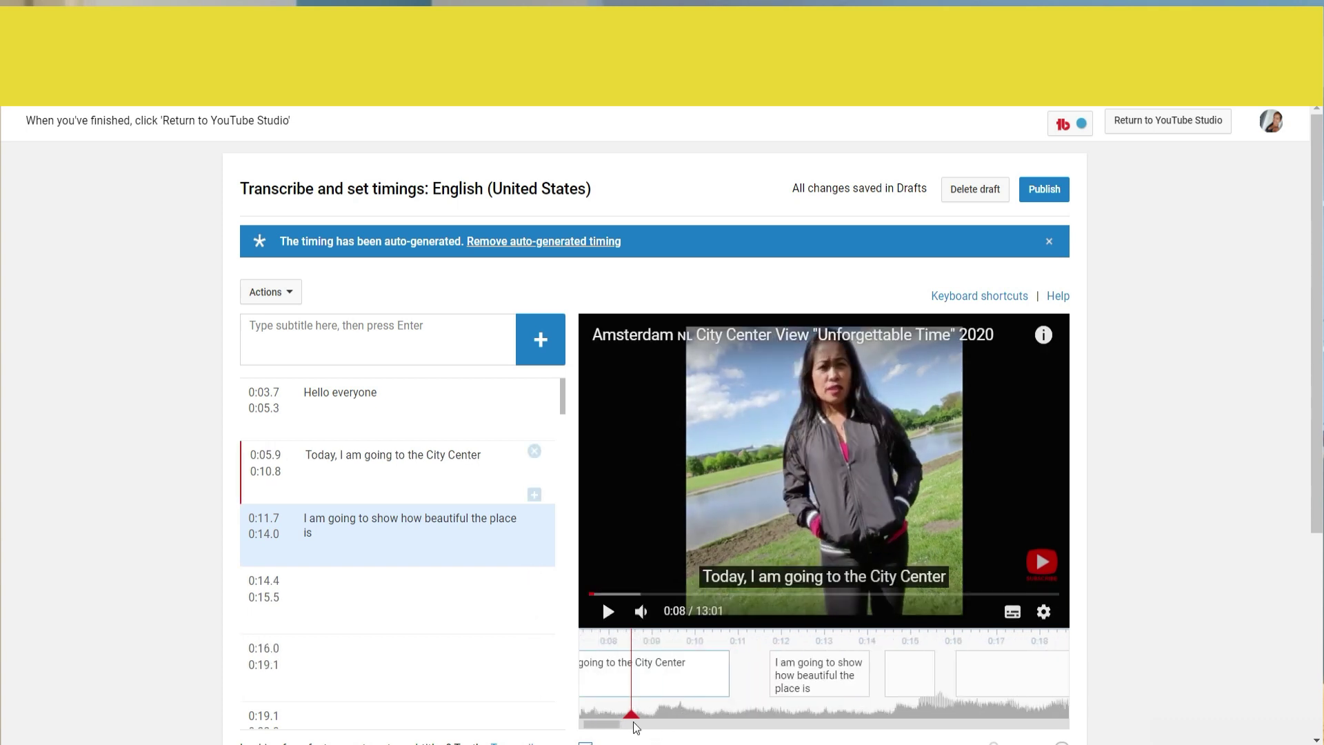
Shorten the third subtitle to "I am going to show you" by adding "you" and removing "how beautiful the place is"
{"action": "left_click", "coordinate": [816, 679]}
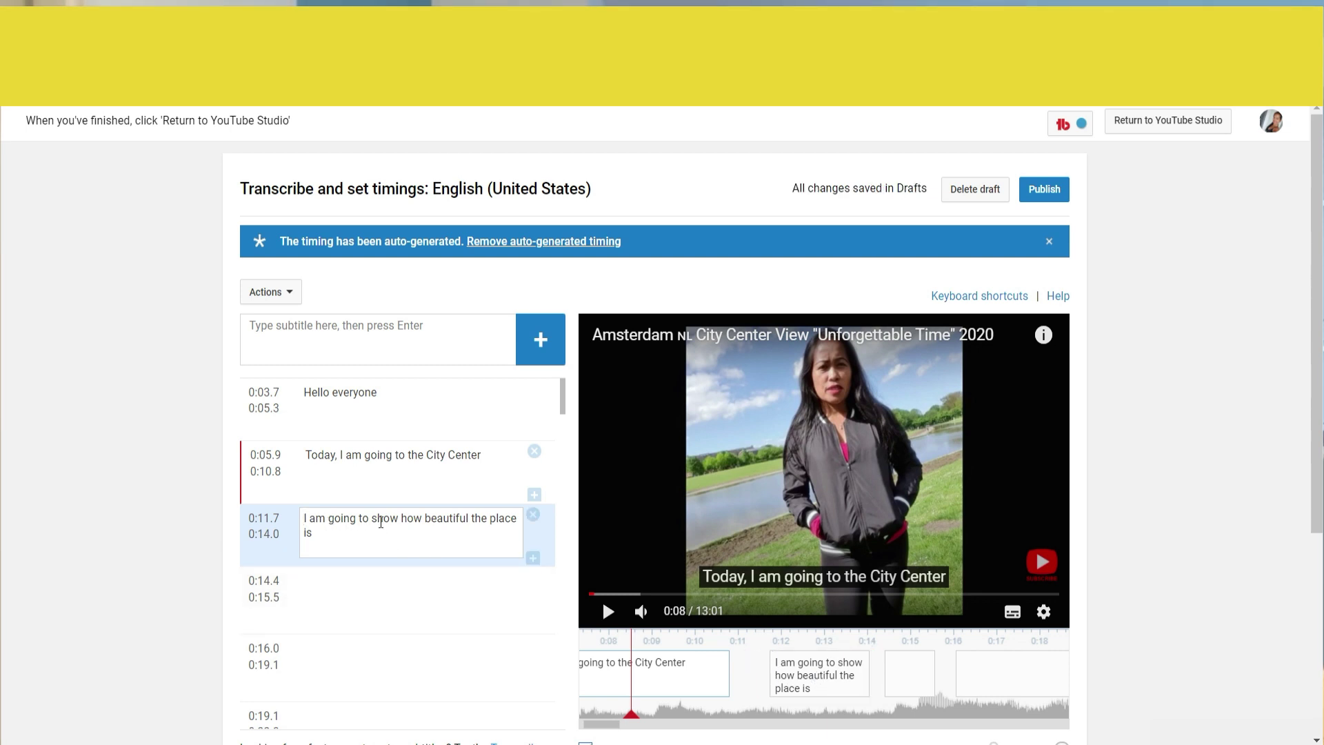
{"action": "left_click", "coordinate": [402, 518]}
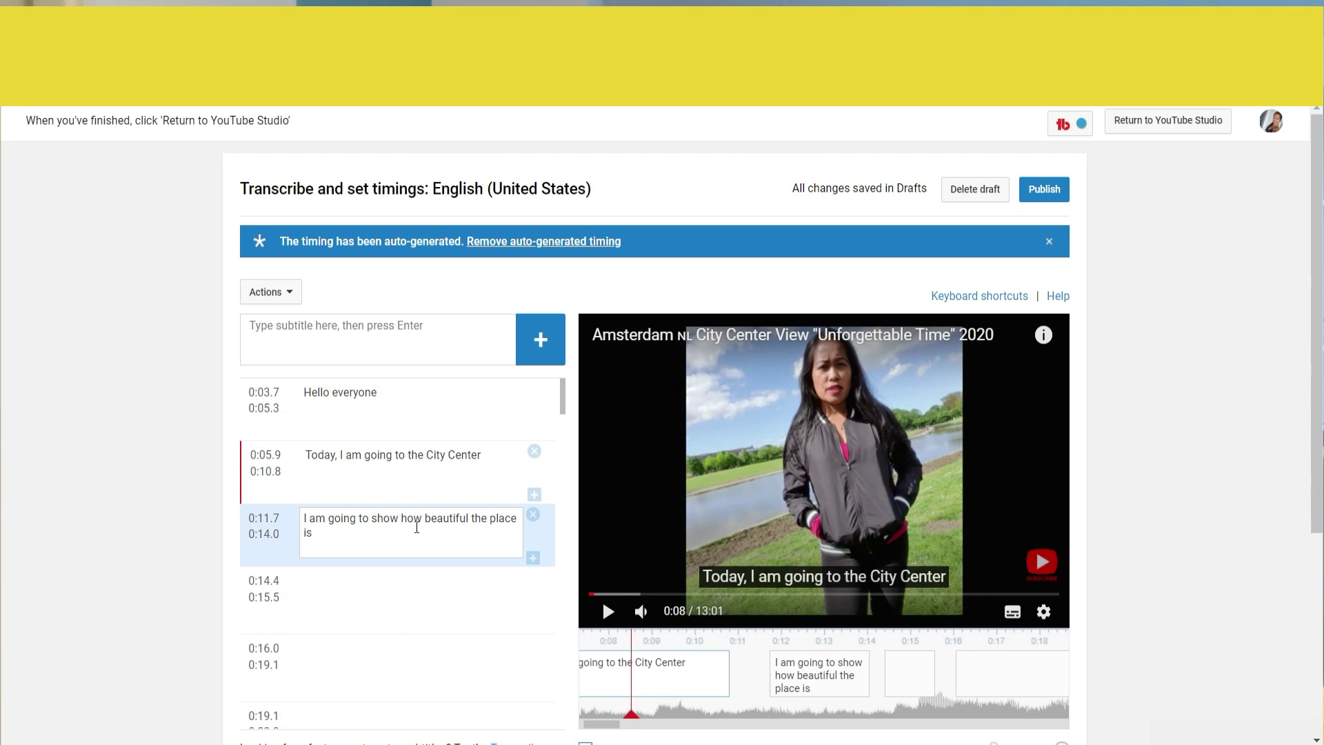
{"action": "type", "text": "you"}
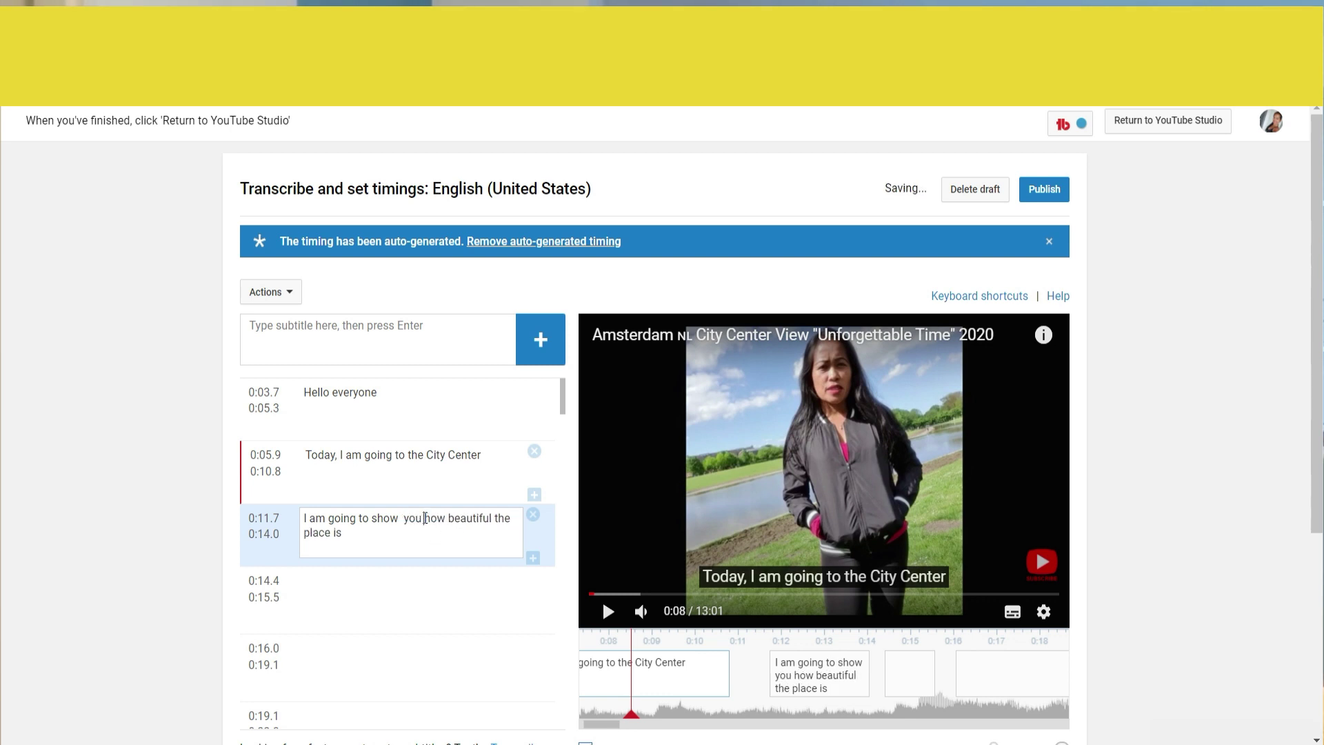
{"action": "left_click_drag", "start_coordinate": [425, 517], "coordinate": [474, 533]}
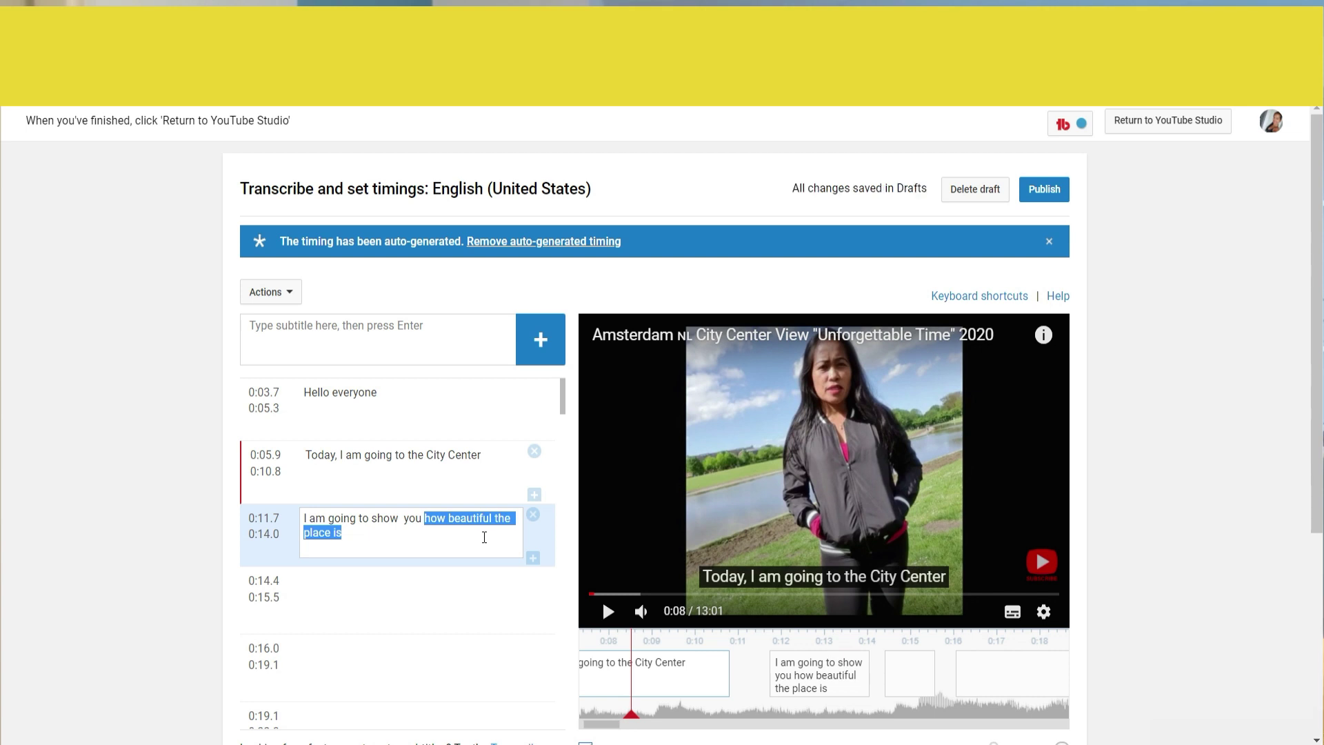
{"action": "key", "text": "BackSpace"}
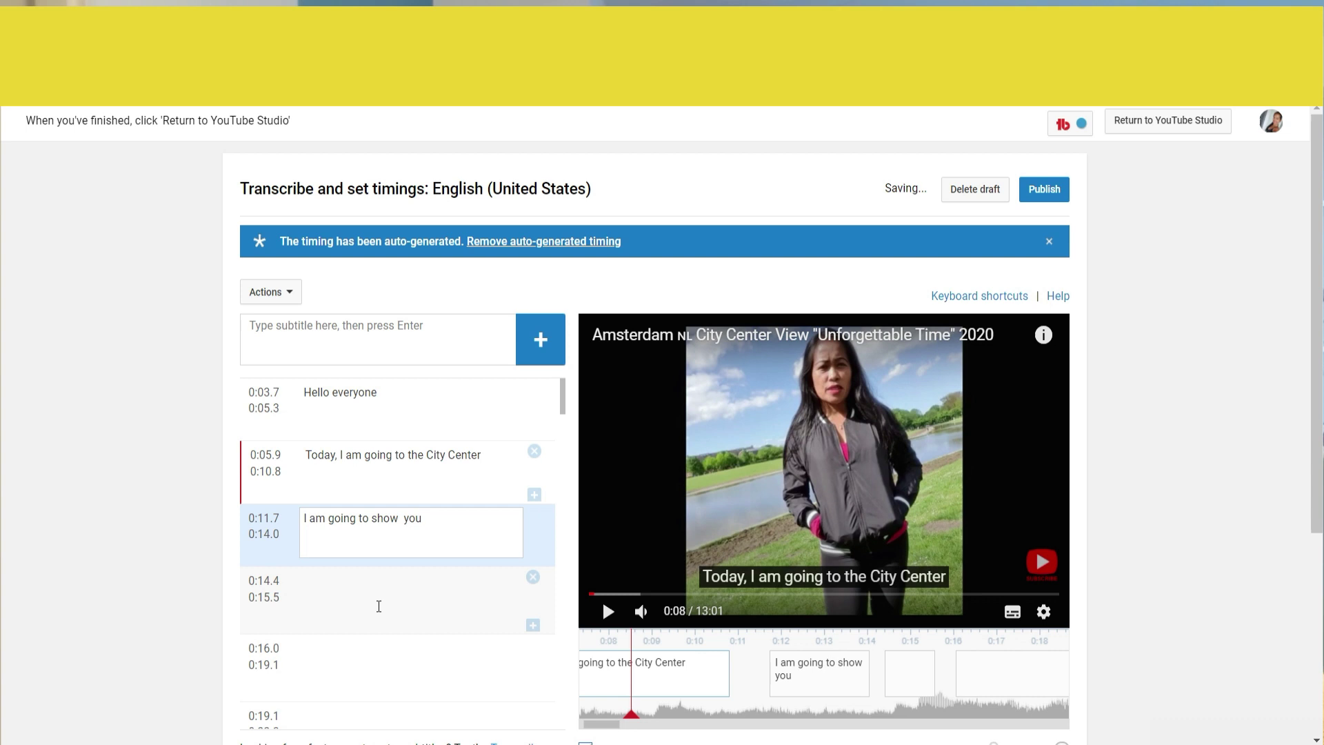
Enter "how beautiful the place is" in the empty 0:14.4–0:15.5 segment
{"action": "left_click", "coordinate": [375, 604]}
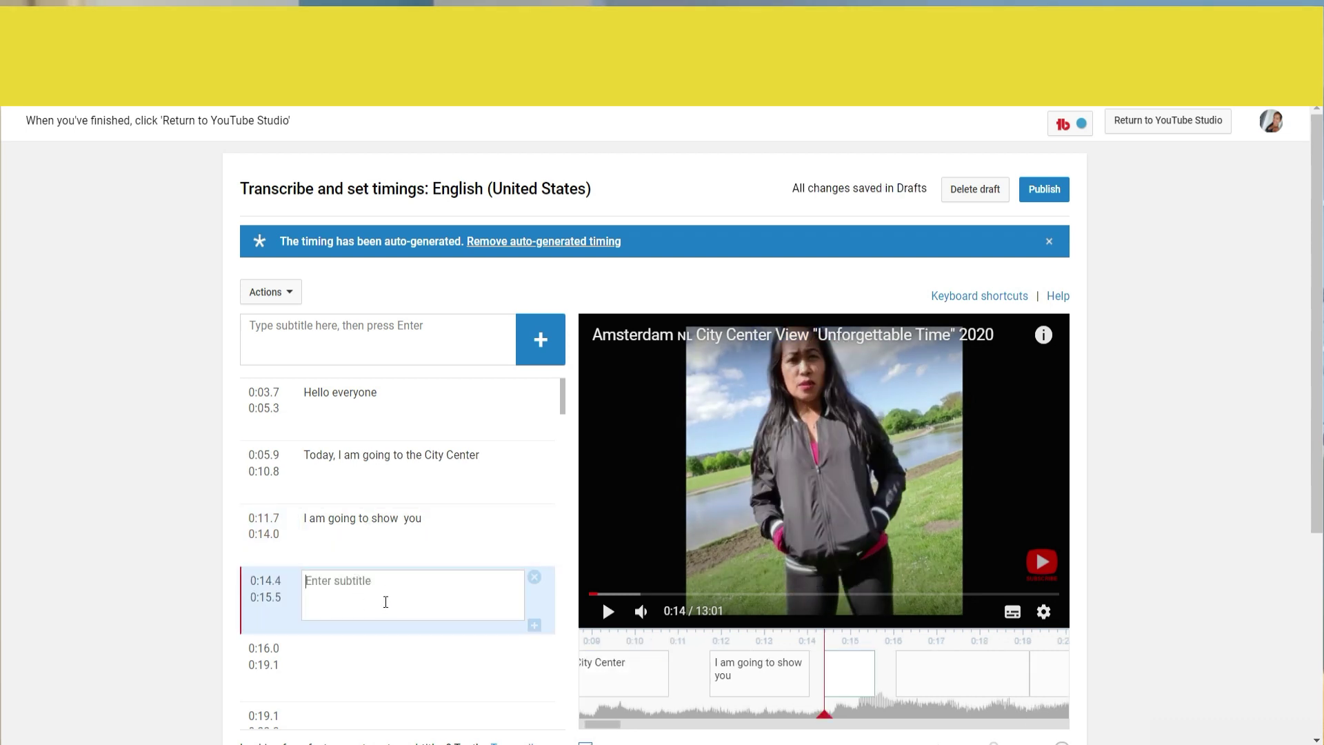
{"action": "type", "text": "h"}
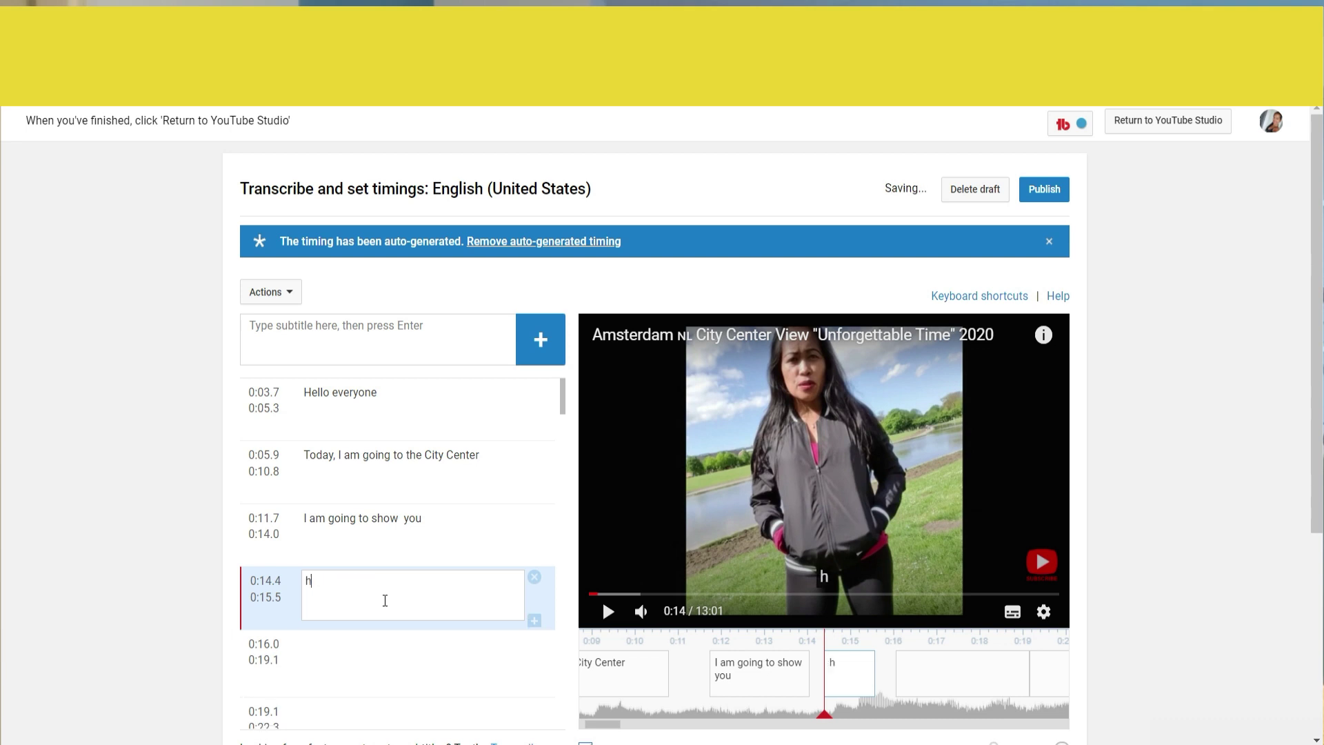
{"action": "type", "text": "ow beaut"}
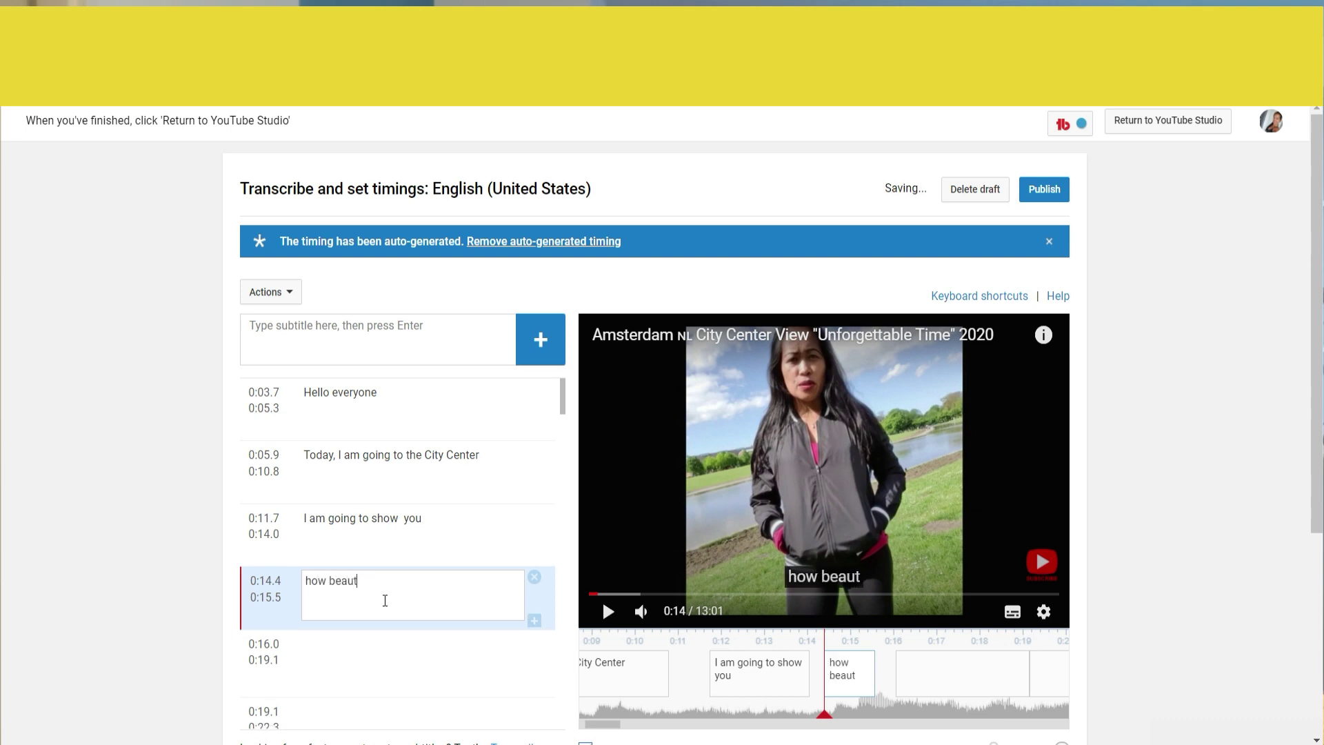
{"action": "type", "text": "iful t"}
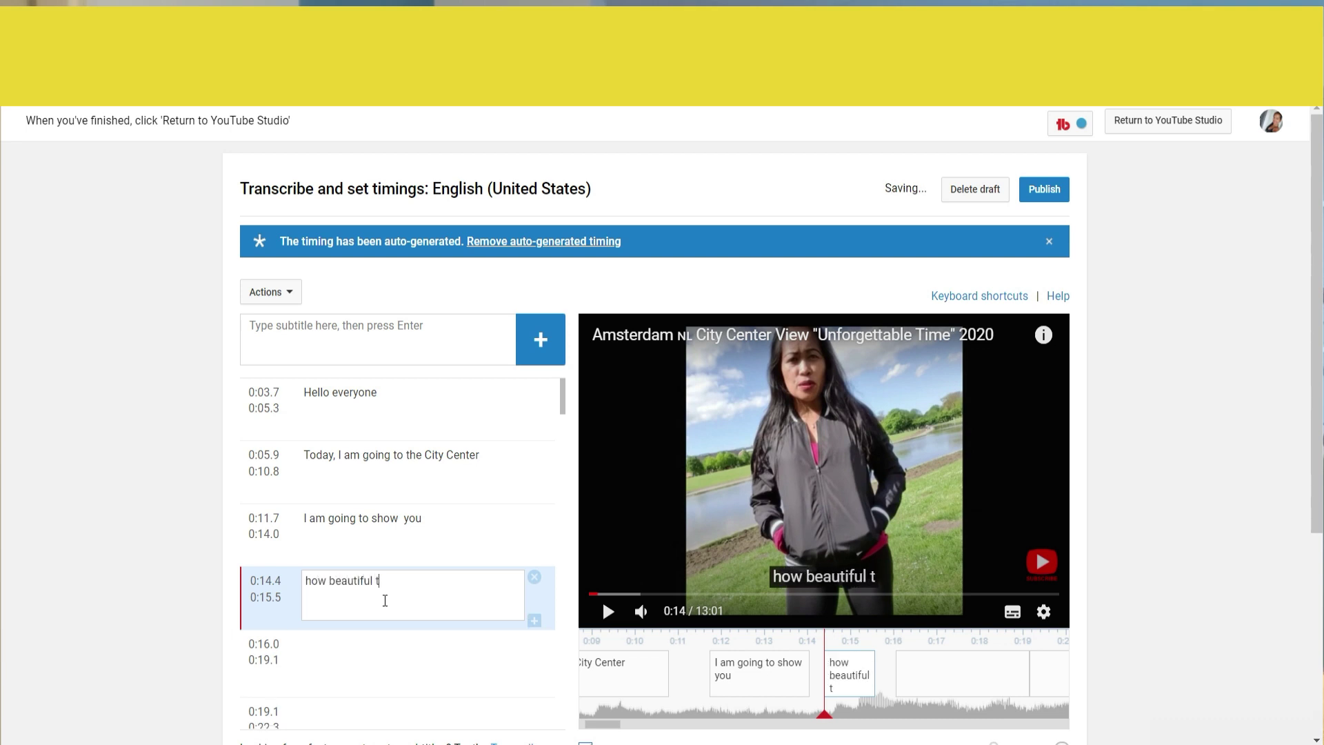
{"action": "type", "text": "he lace"}
{"action": "key", "text": "BackSpace"}
{"action": "key", "text": "BackSpace"}
{"action": "key", "text": "BackSpace"}
{"action": "key", "text": "BackSpace"}
{"action": "key", "text": "BackSpace"}
{"action": "type", "text": "place is"}
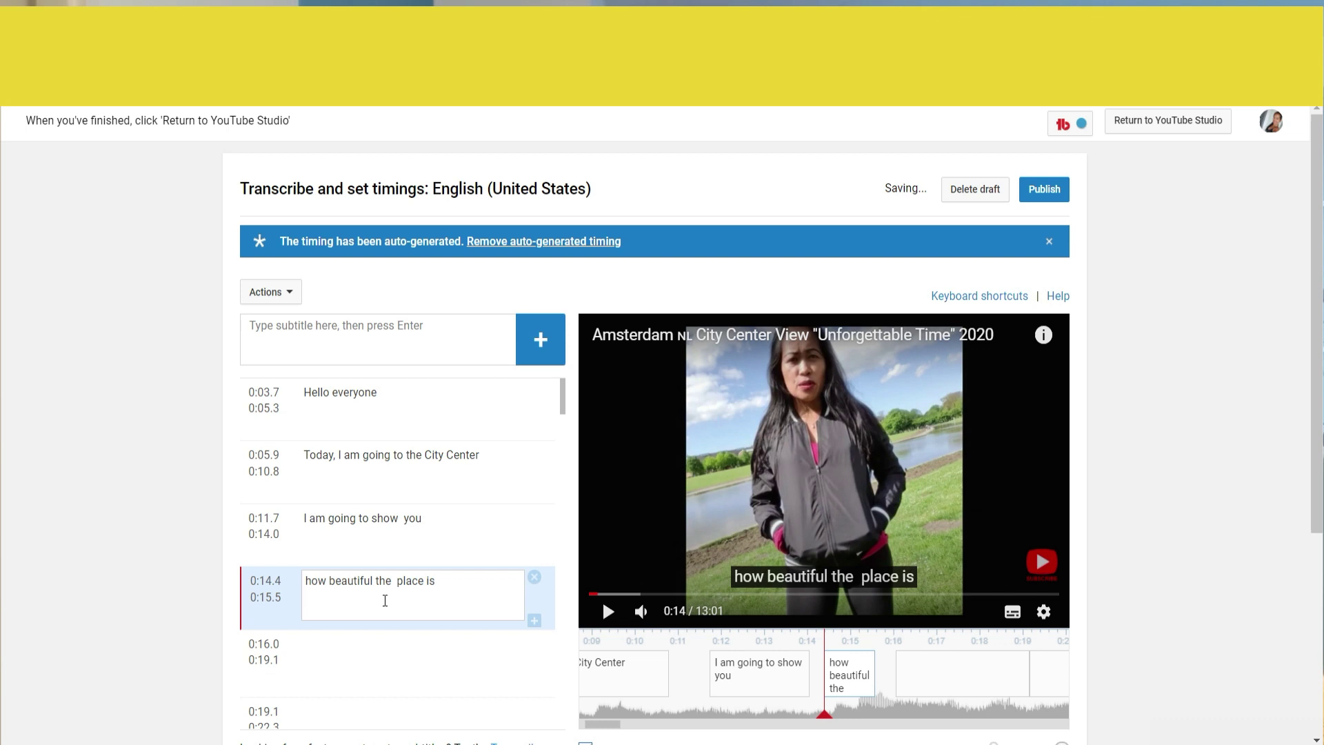
Play the fourth subtitle, move the empty fifth segment to 0:18.1–0:21.2 and extend the fourth subtitle's end to 0:17.3
{"action": "left_click", "coordinate": [615, 620]}
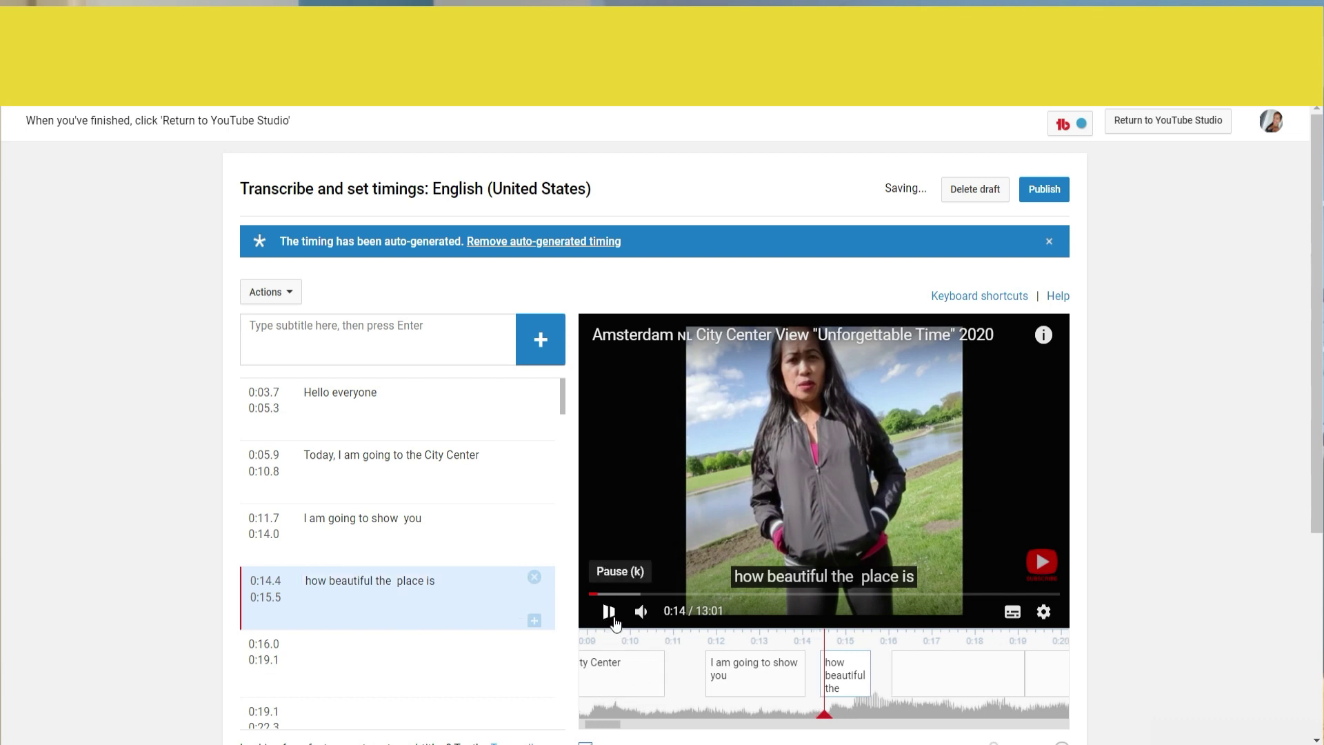
{"action": "left_click", "coordinate": [609, 611]}
{"action": "left_click", "coordinate": [785, 679]}
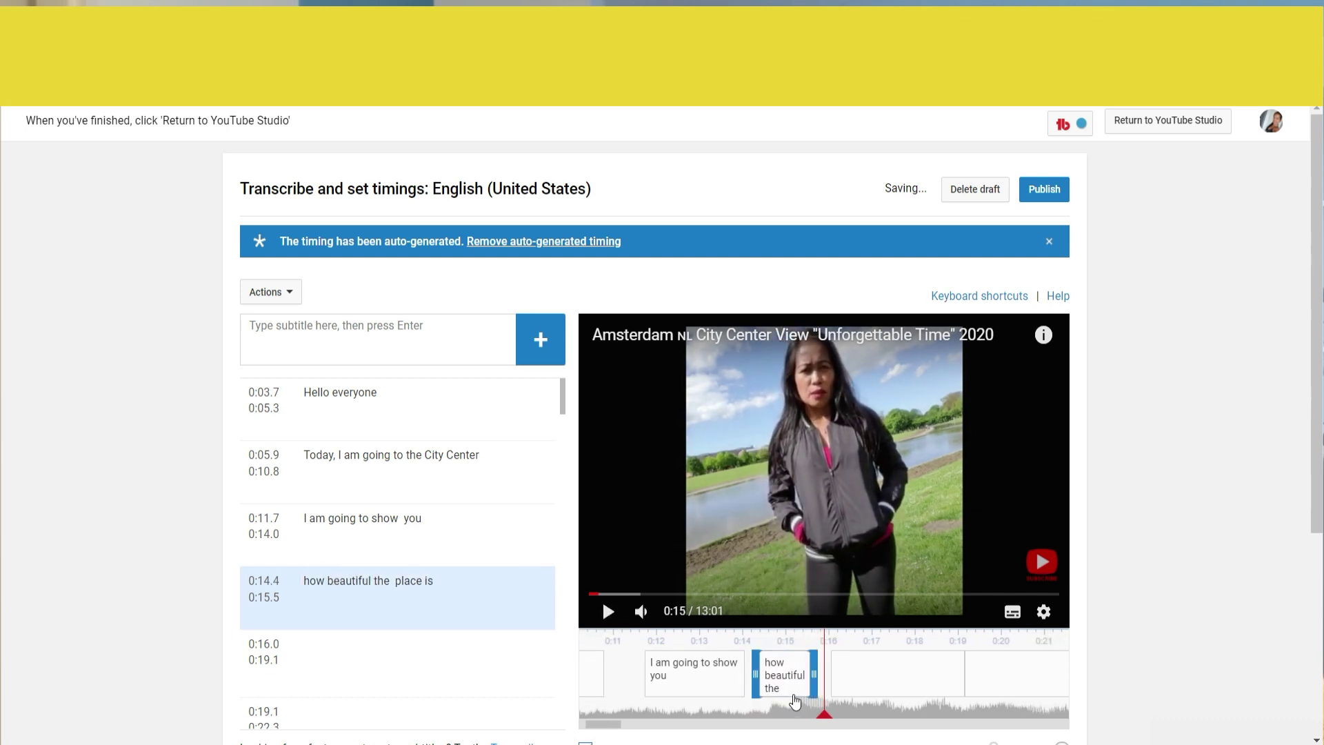
{"action": "left_click_drag", "start_coordinate": [845, 691], "coordinate": [935, 692]}
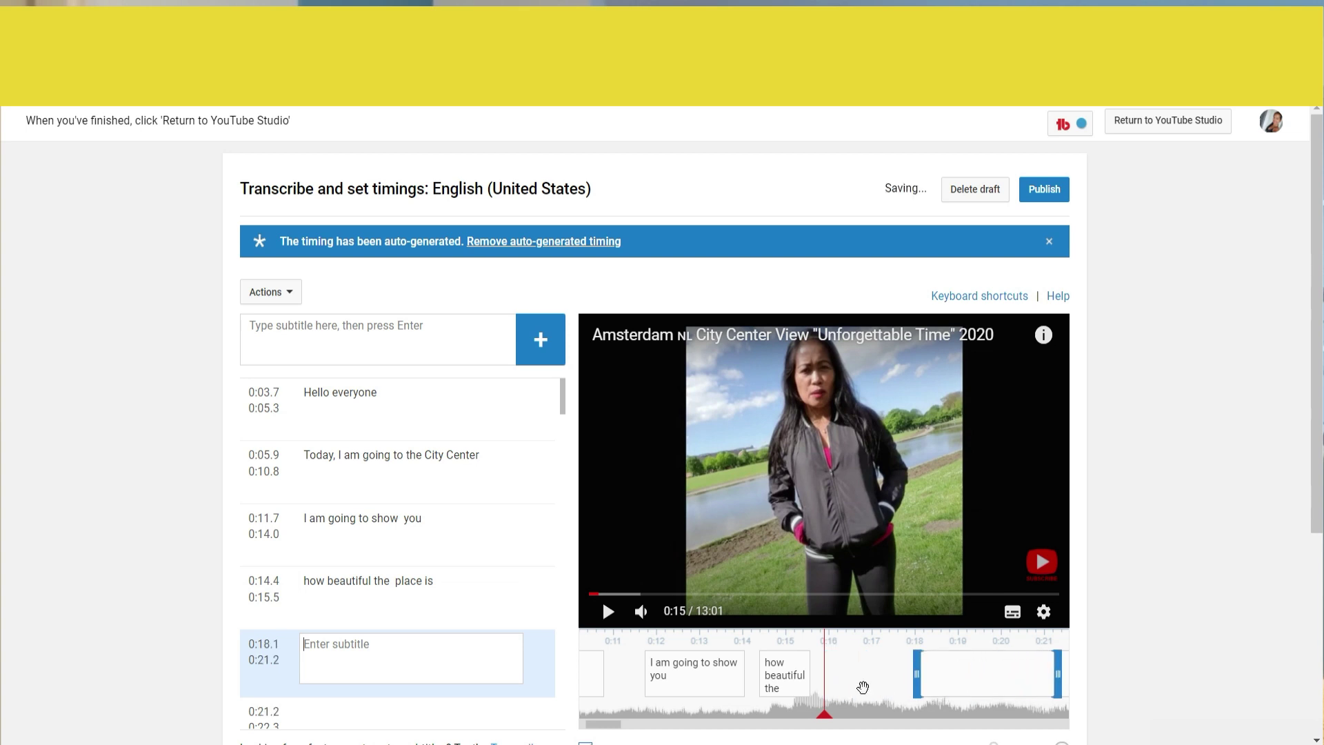
{"action": "left_click", "coordinate": [798, 679]}
{"action": "left_click_drag", "start_coordinate": [814, 674], "coordinate": [889, 674]}
Replay the "how beautiful the place is" subtitle up to about 0:18 and extend its end to 0:17.7
{"action": "left_click", "coordinate": [720, 687]}
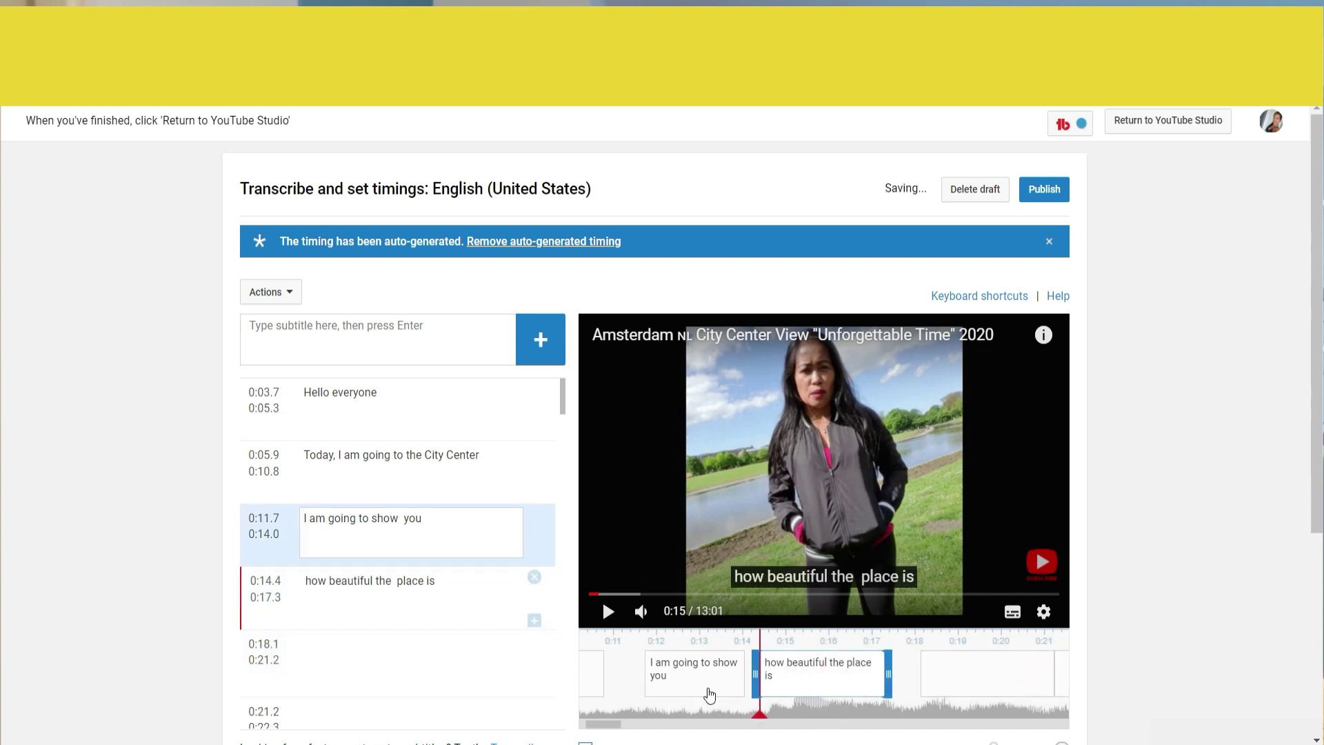
{"action": "left_click", "coordinate": [608, 611]}
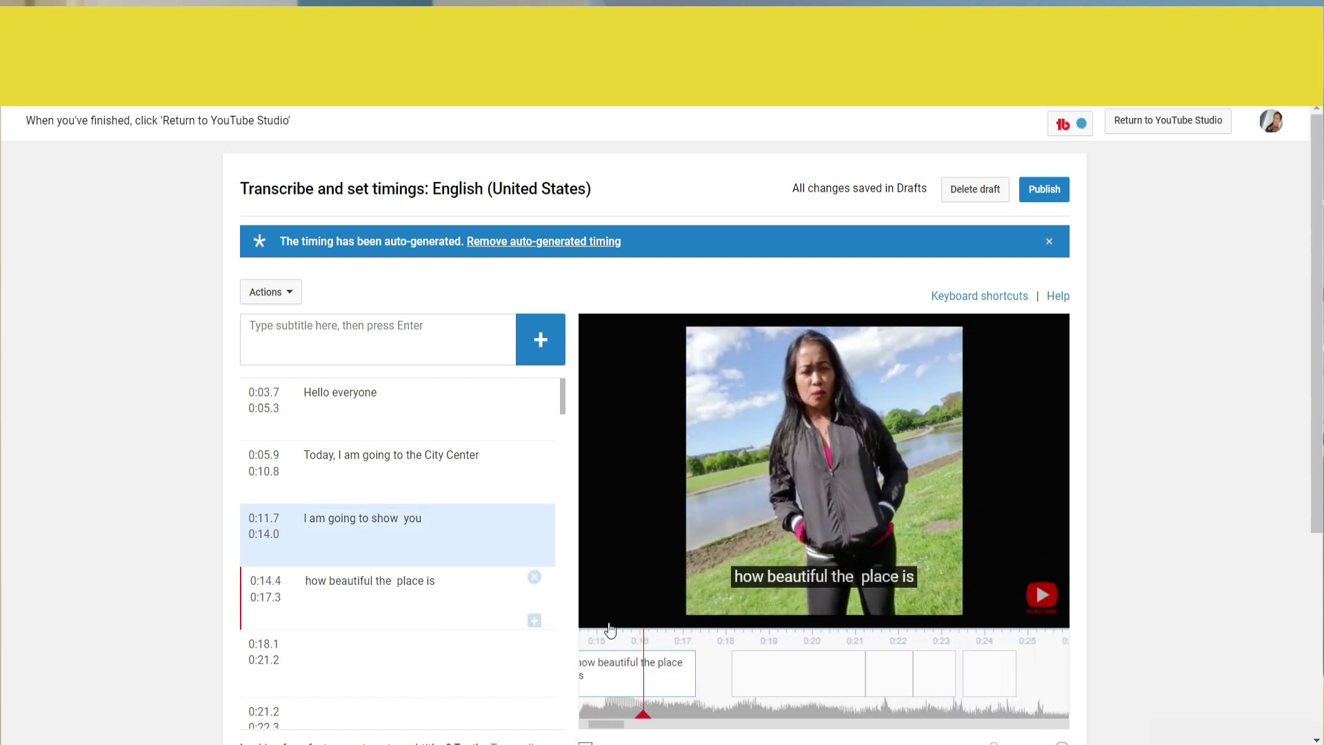
{"action": "key", "text": "space"}
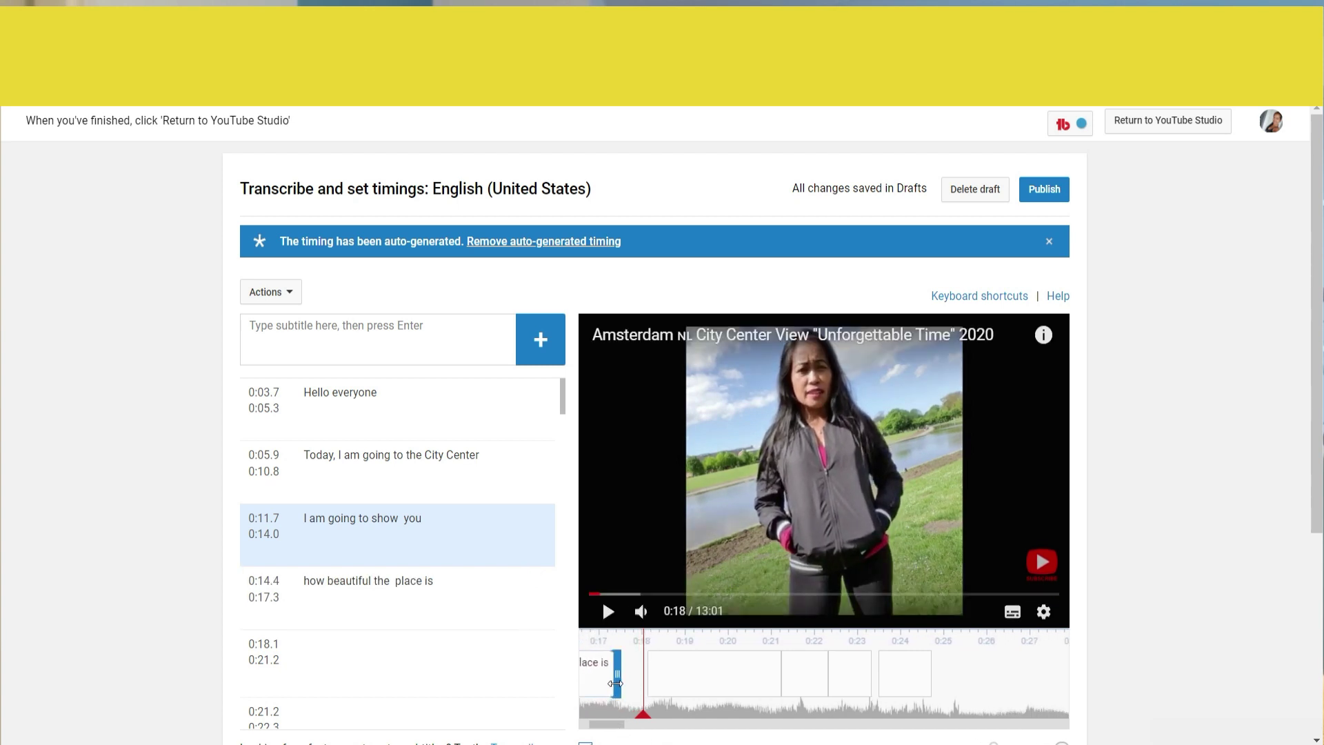
{"action": "left_click_drag", "start_coordinate": [618, 683], "coordinate": [619, 717]}
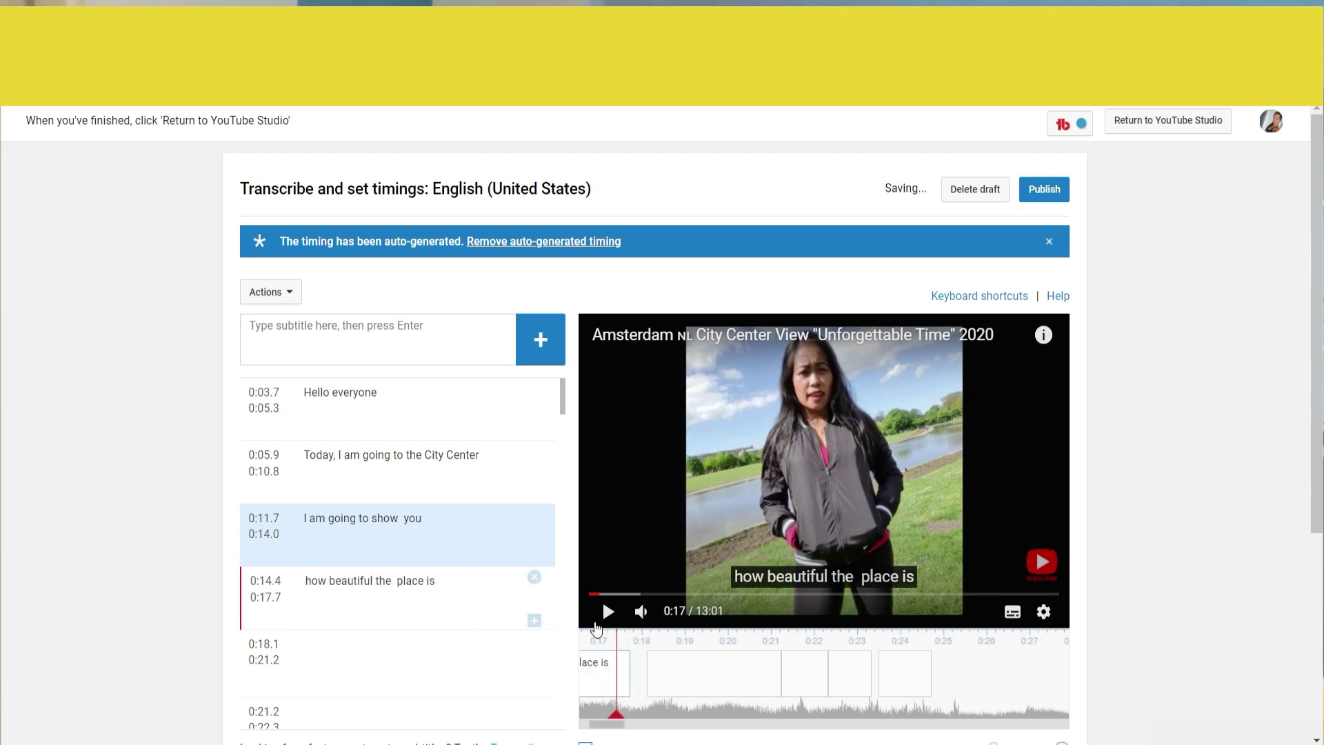
Play the passage after the fourth subtitle and set the empty fifth segment's start to 0:18.9
{"action": "left_click", "coordinate": [607, 612]}
{"action": "left_click", "coordinate": [607, 612]}
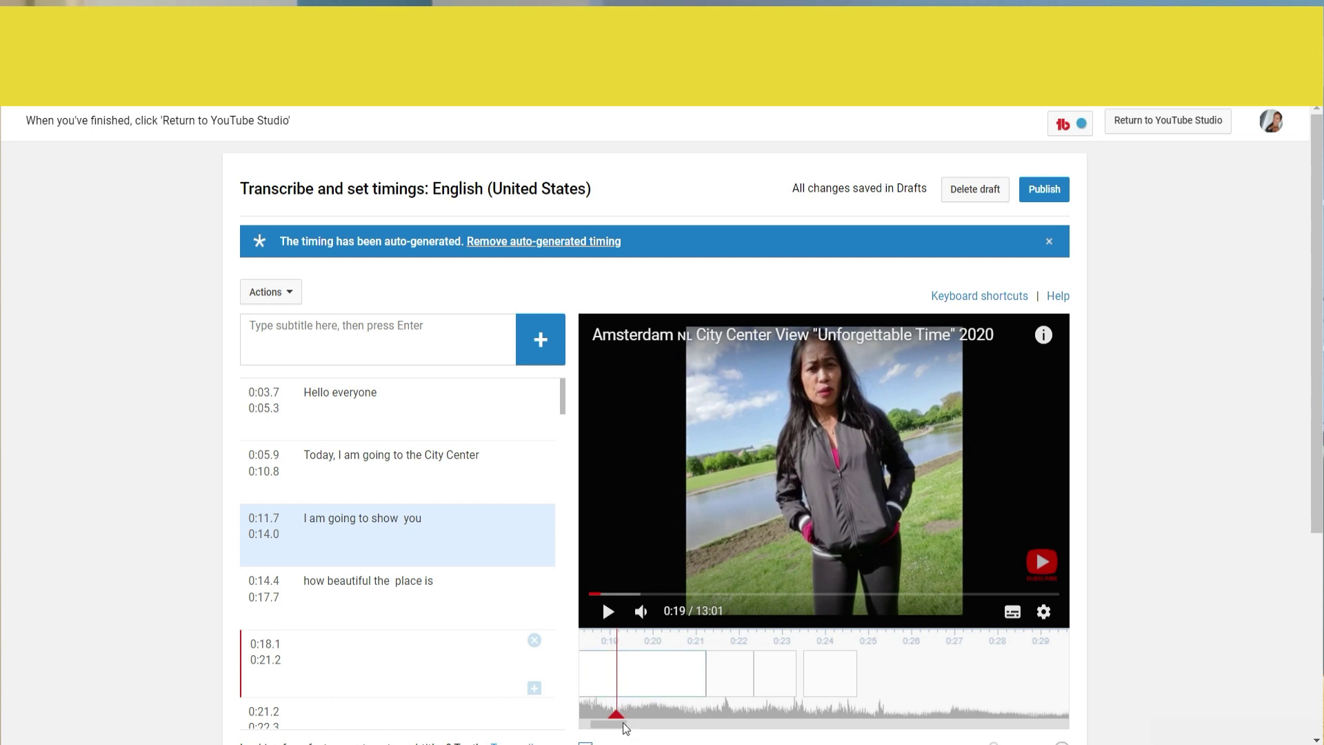
{"action": "left_click_drag", "start_coordinate": [624, 723], "coordinate": [622, 722]}
{"action": "mouse_move", "coordinate": [649, 669]}
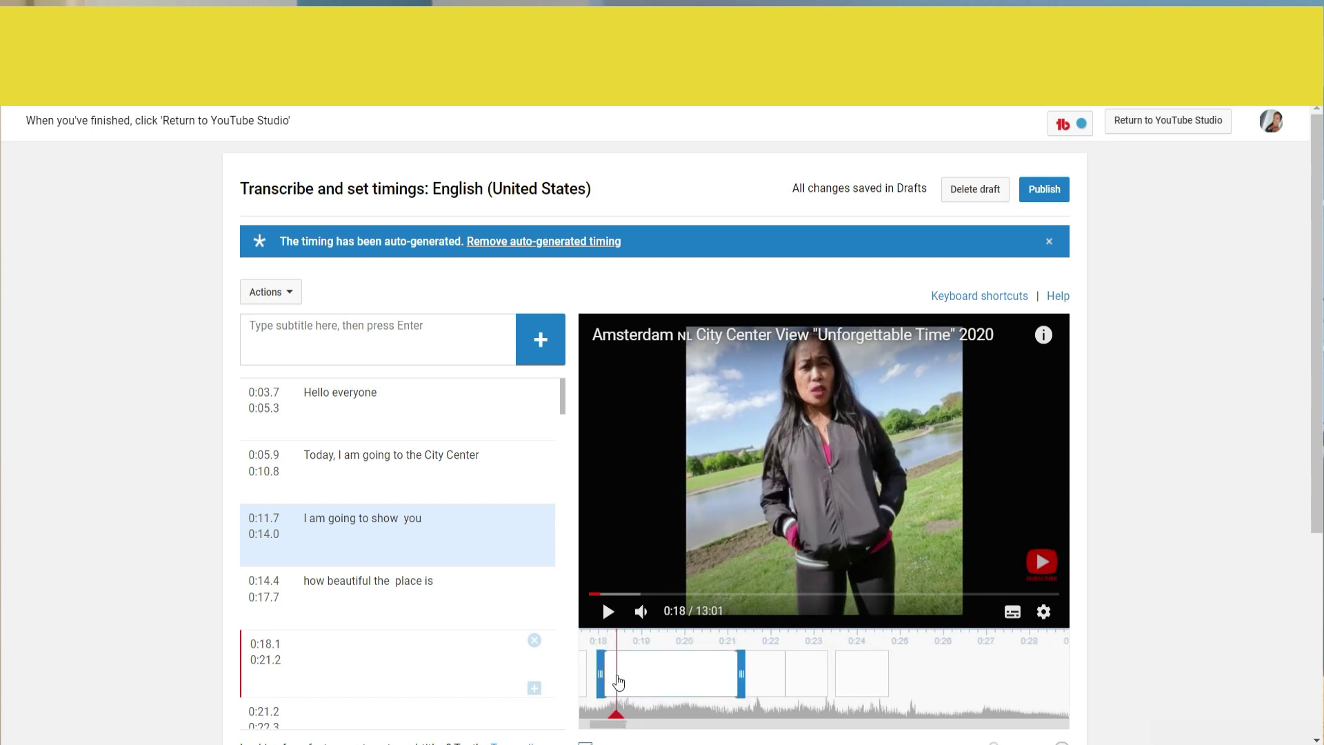
{"action": "left_click_drag", "start_coordinate": [604, 676], "coordinate": [636, 679]}
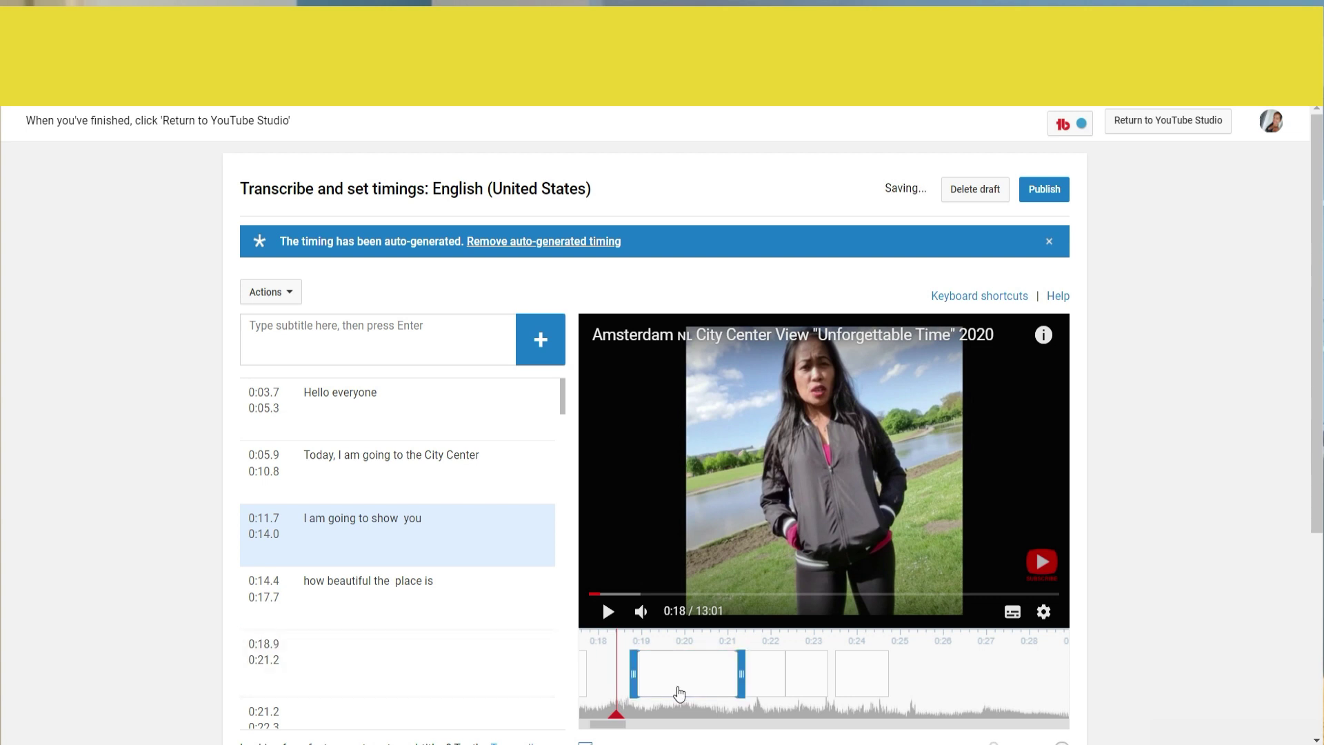
Enter "Especially now, there are not many people" in the empty 0:18.9–0:21.2 segment
{"action": "left_click", "coordinate": [655, 683]}
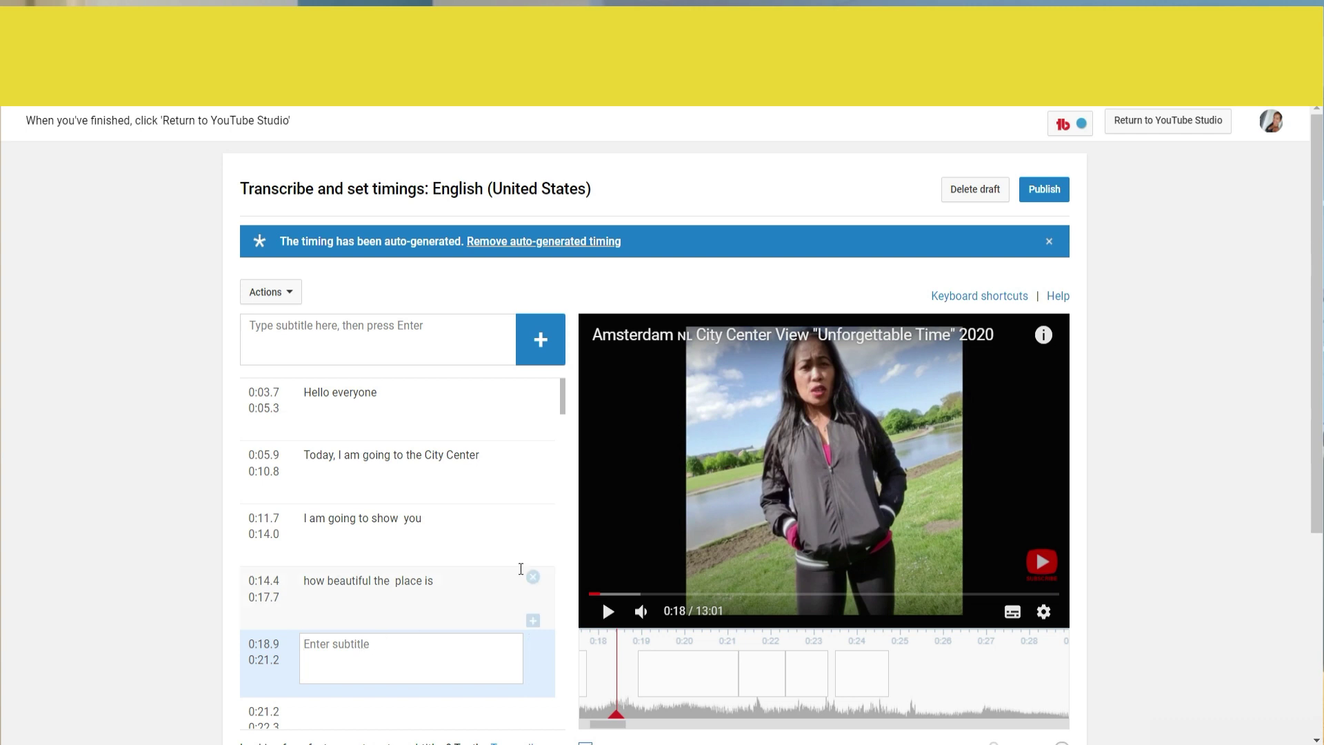
{"action": "scroll", "coordinate": [564, 405], "scroll_direction": "down", "scroll_amount": 3}
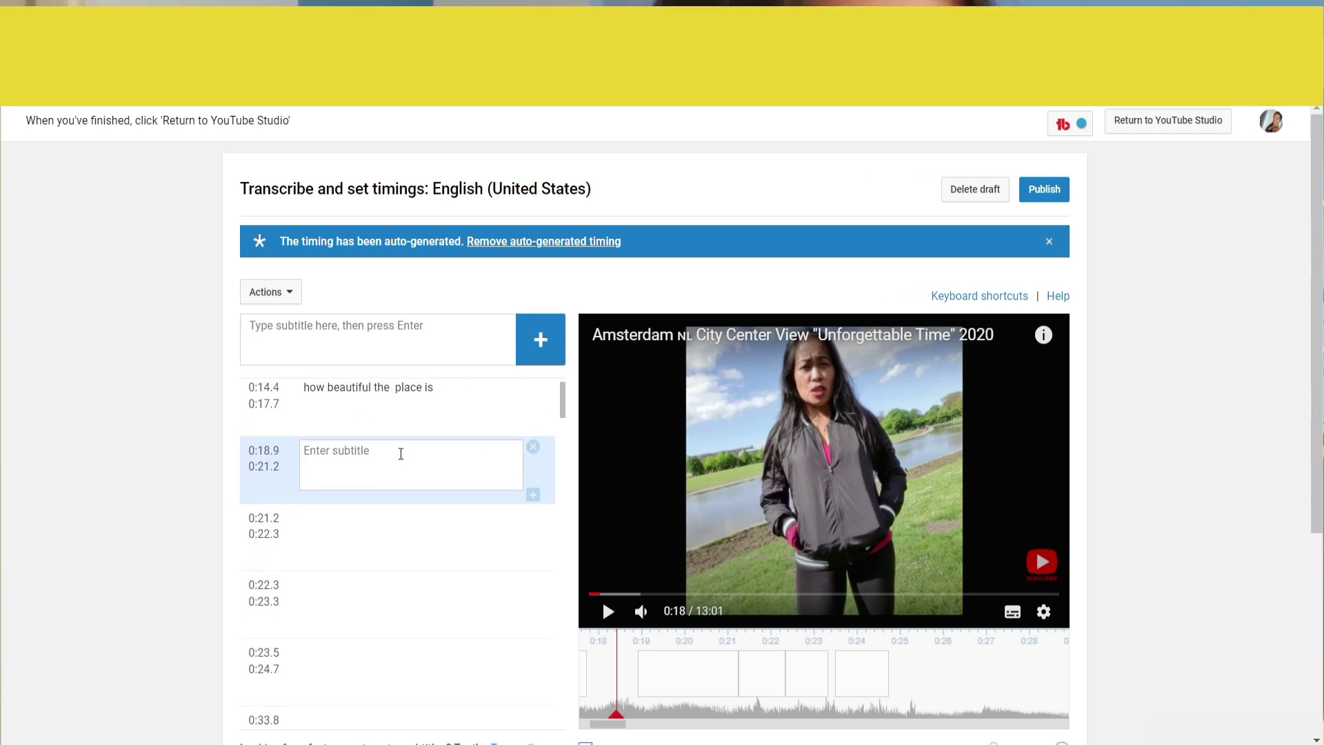
{"action": "type", "text": "Especia"}
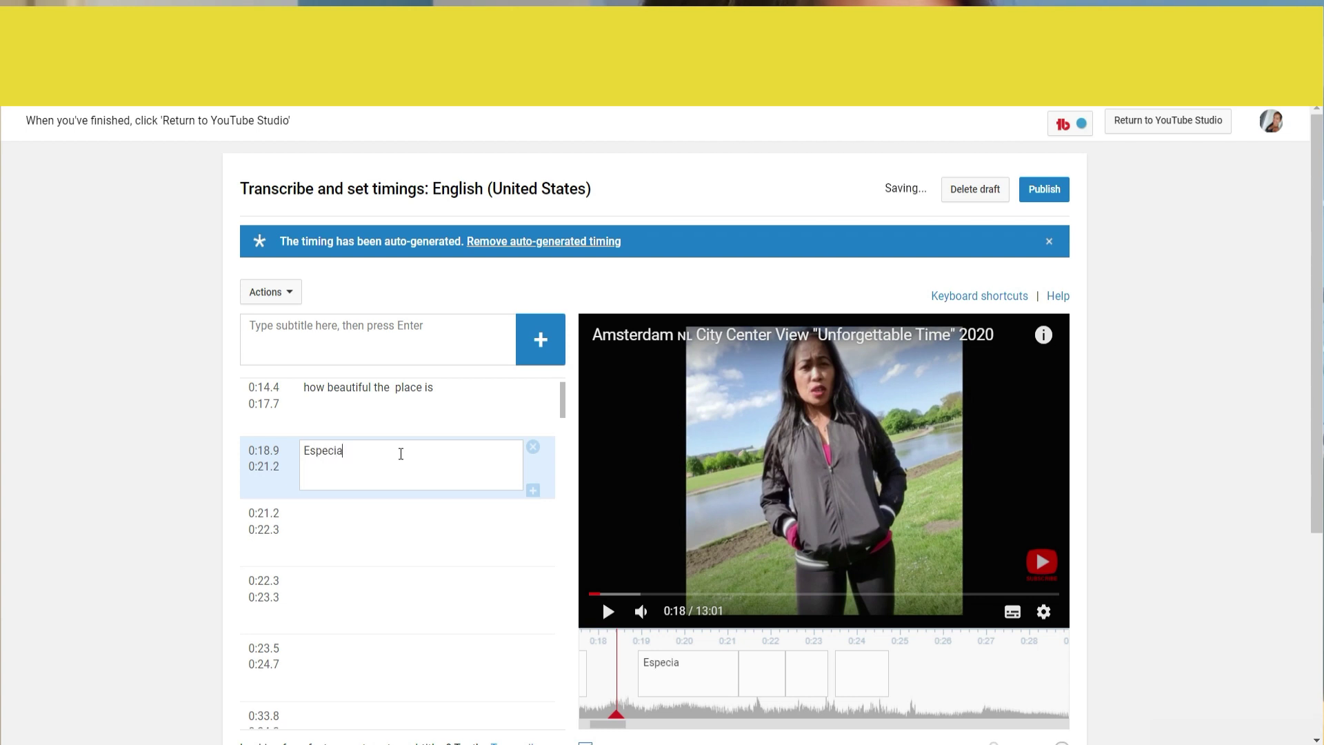
{"action": "type", "text": "lly now, there are n"}
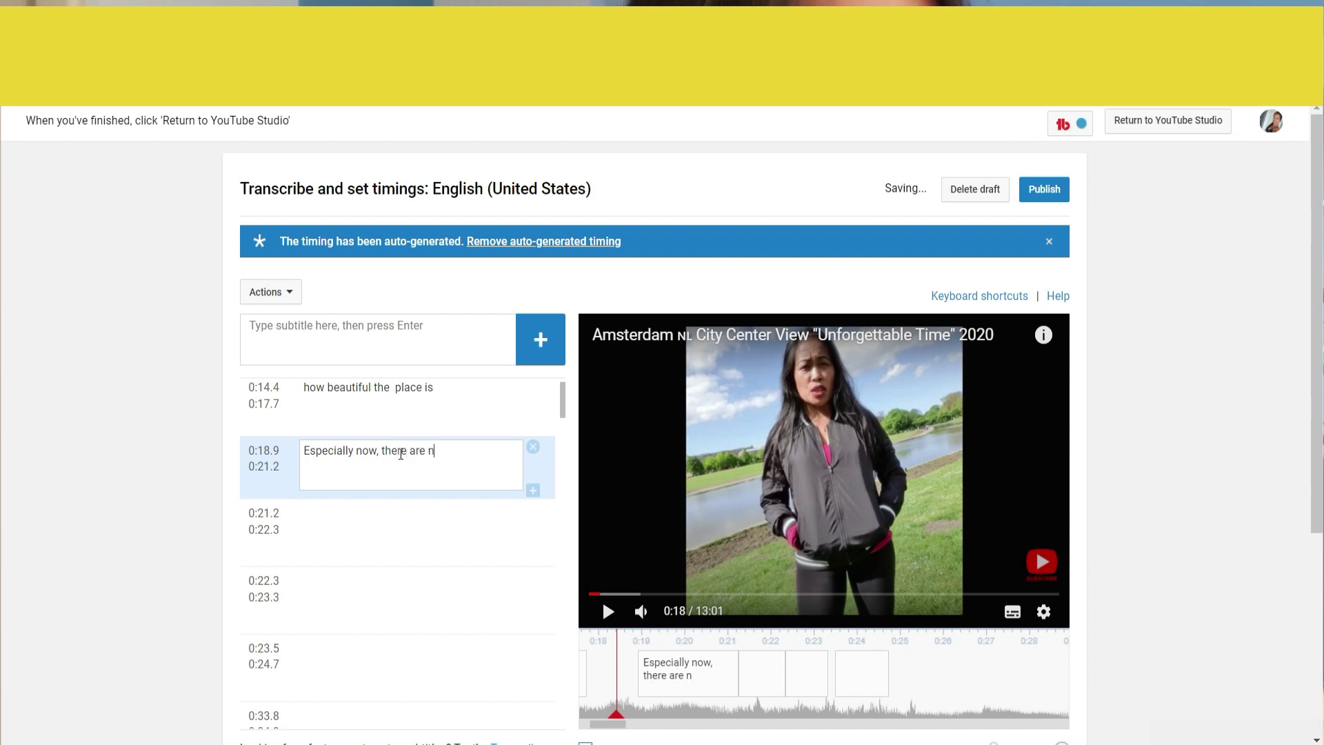
{"action": "type", "text": "ot many people"}
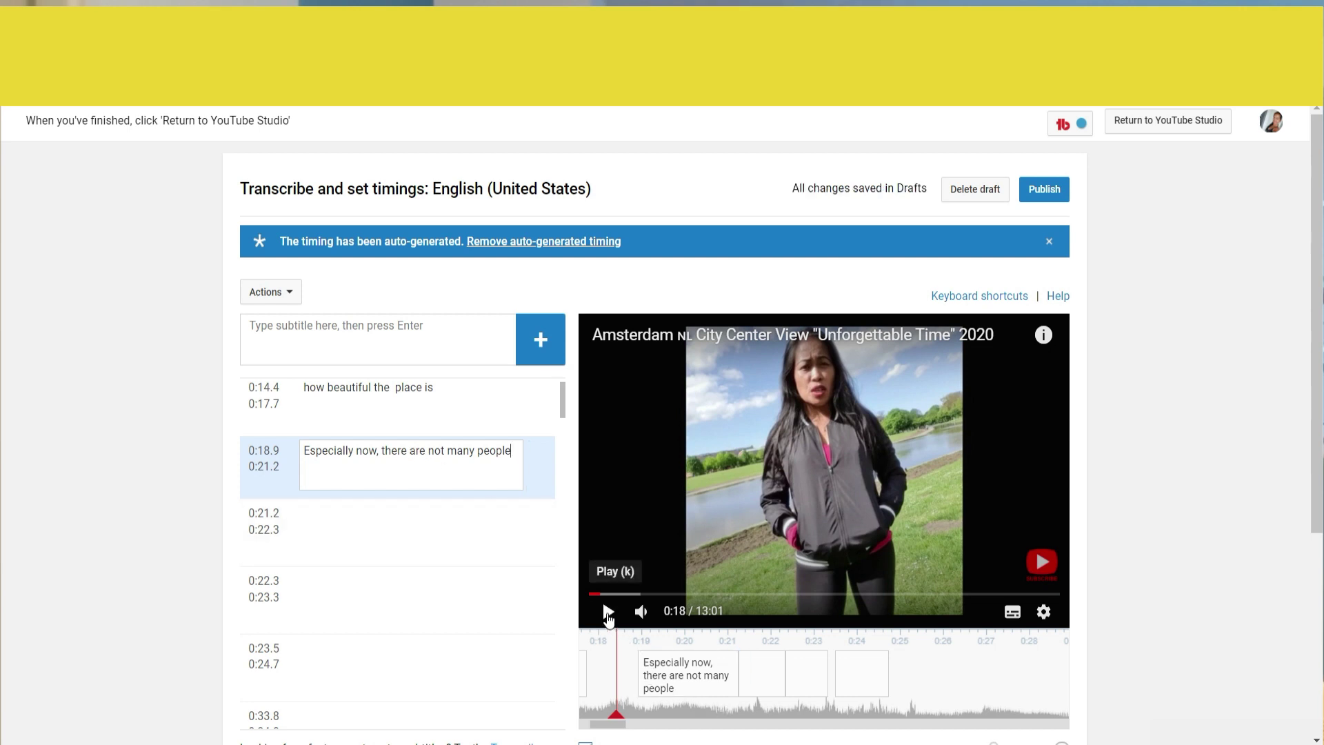
Play the video to about 0:22 and enter "Ok, let find out" in the empty 0:21.2–0:22.3 segment
{"action": "left_click", "coordinate": [607, 613]}
{"action": "left_click", "coordinate": [607, 613]}
{"action": "left_click", "coordinate": [607, 613]}
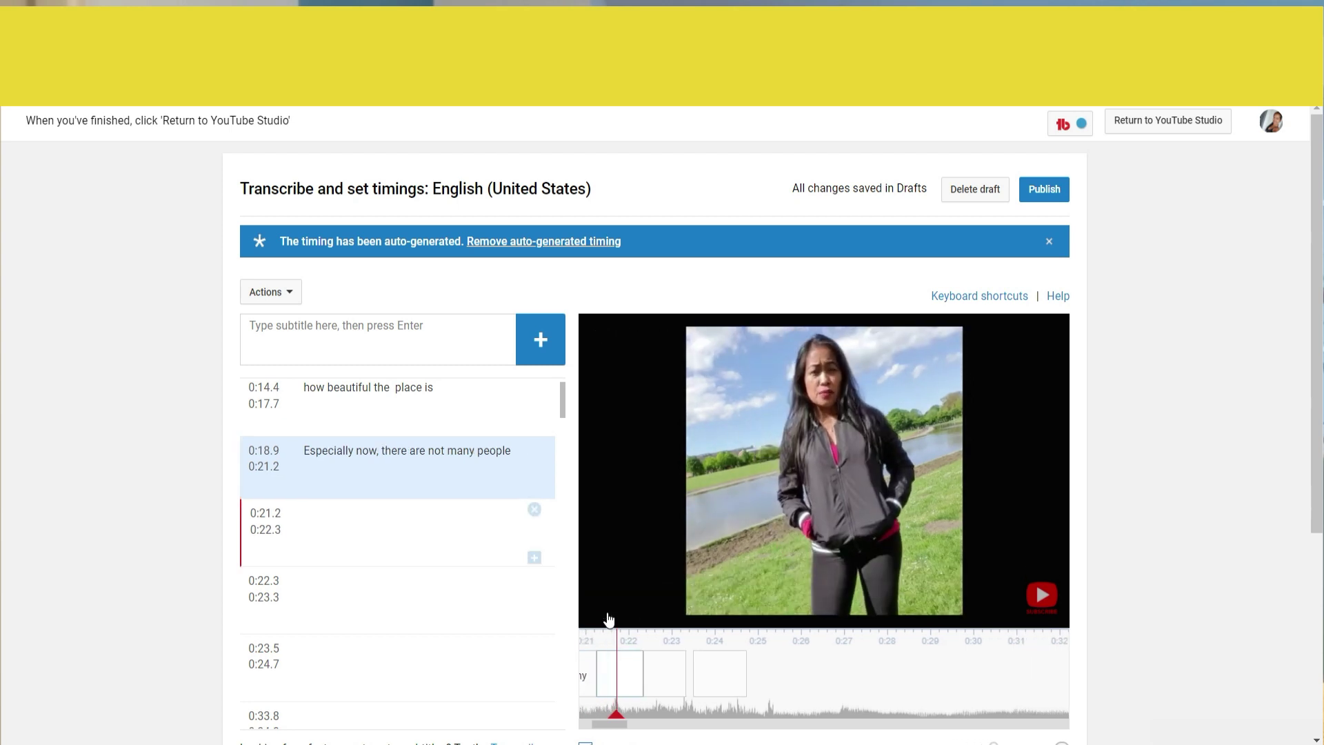
{"action": "left_click", "coordinate": [608, 619]}
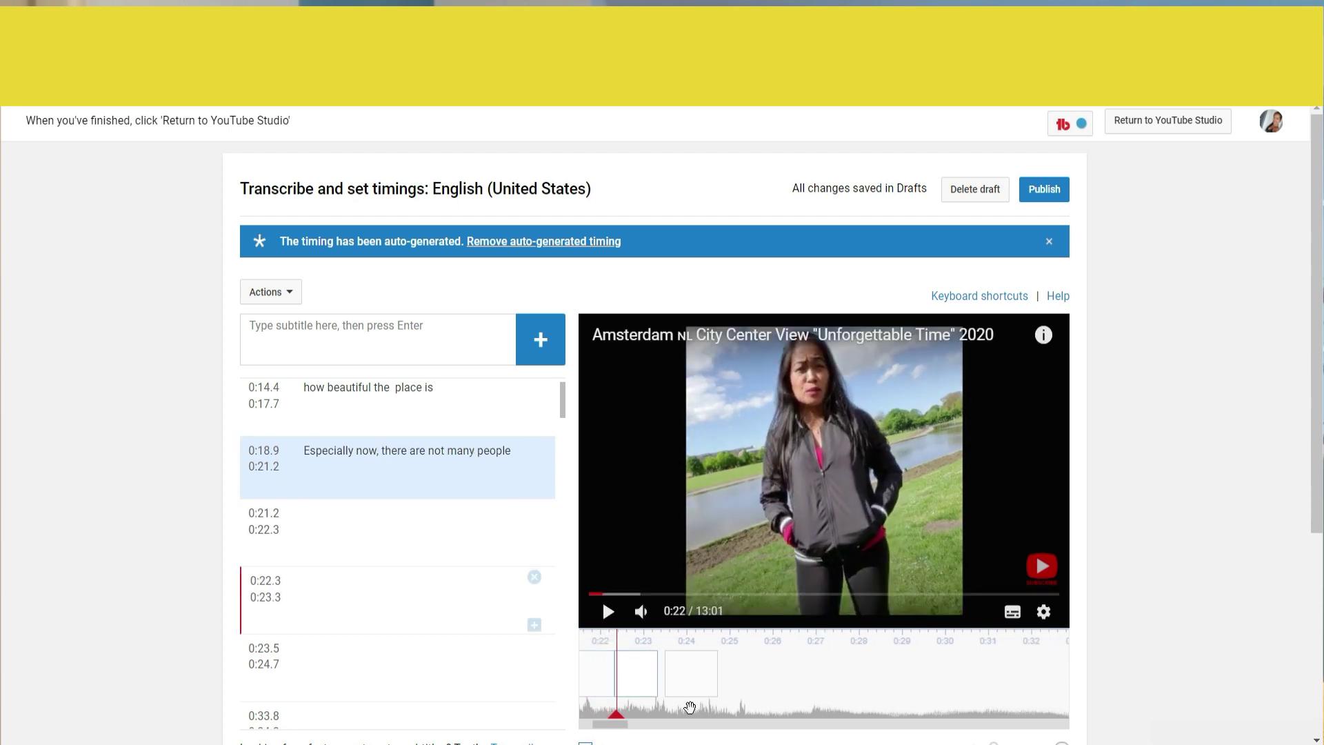
{"action": "left_click", "coordinate": [603, 687]}
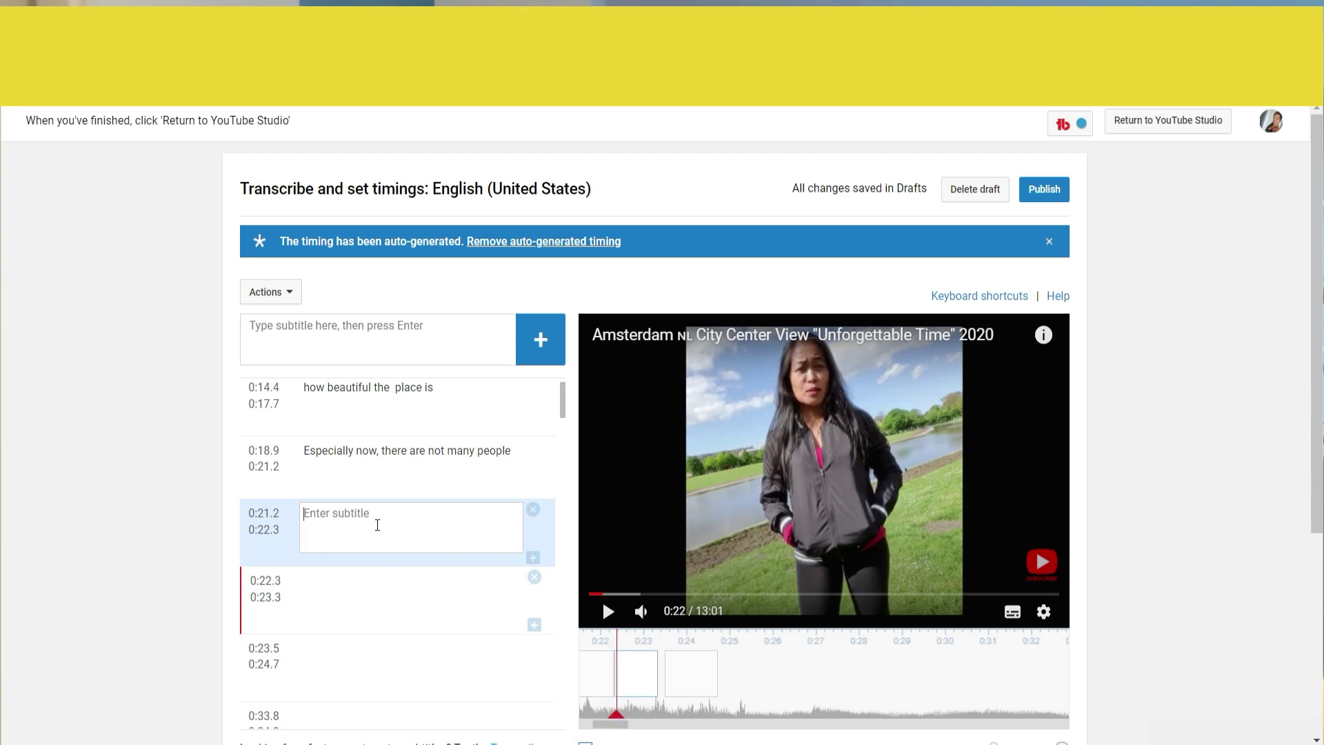
{"action": "type", "text": "Ok, let find out"}
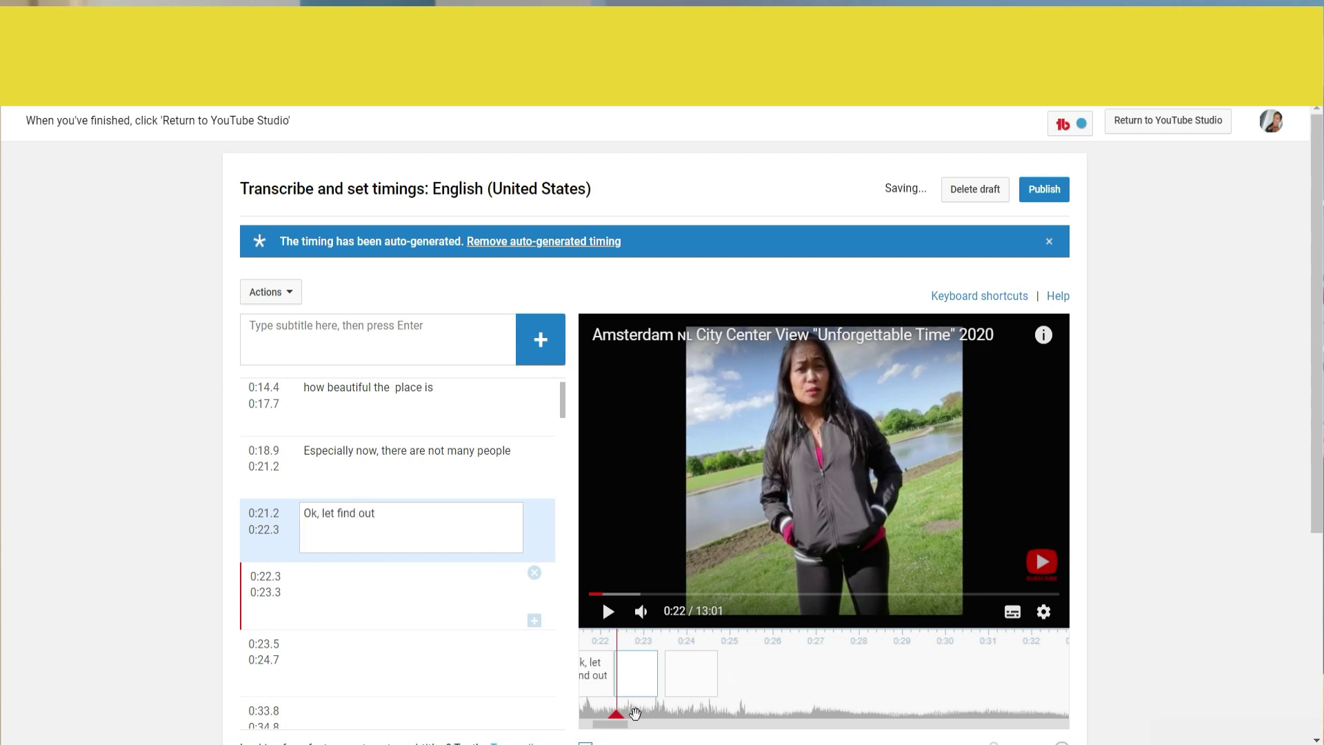
Play the passage up to about 0:25 and delete the empty 0:22.3–0:23.3 segment
{"action": "left_click", "coordinate": [595, 593]}
{"action": "left_click", "coordinate": [606, 611]}
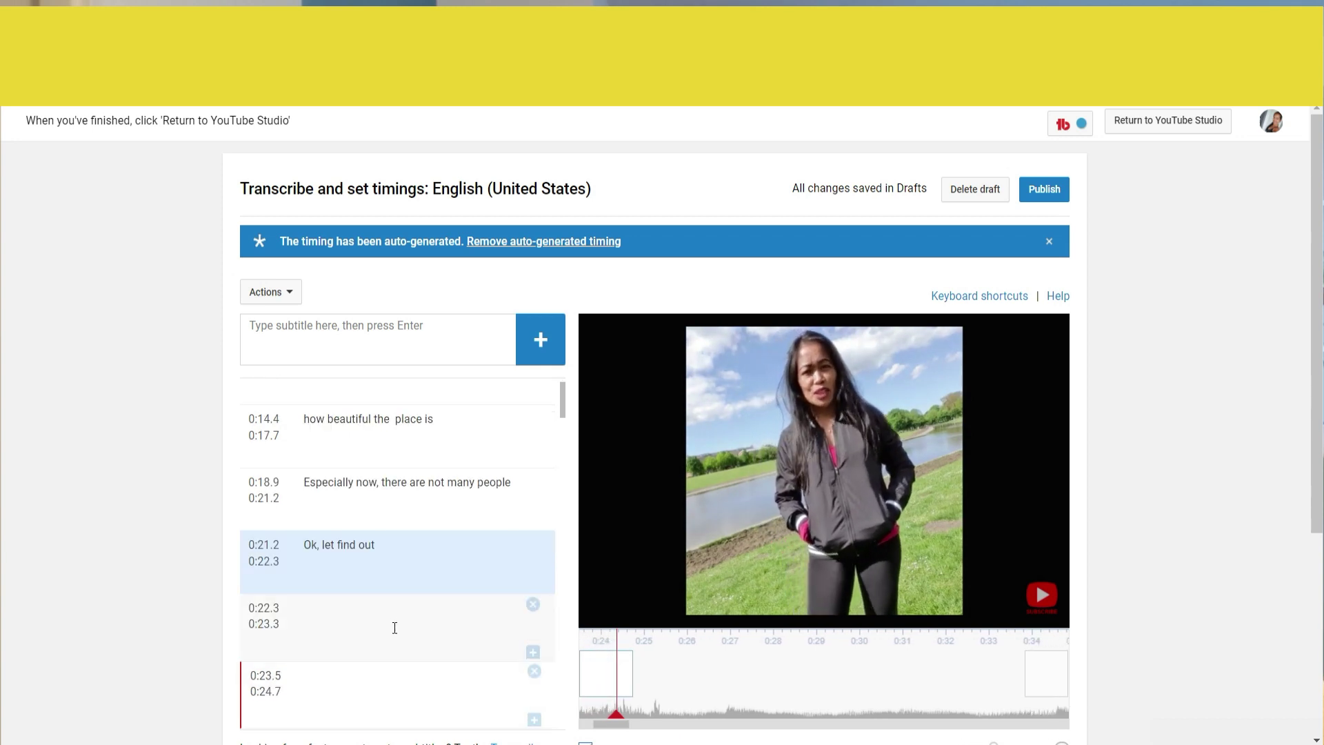
{"action": "left_click", "coordinate": [403, 685]}
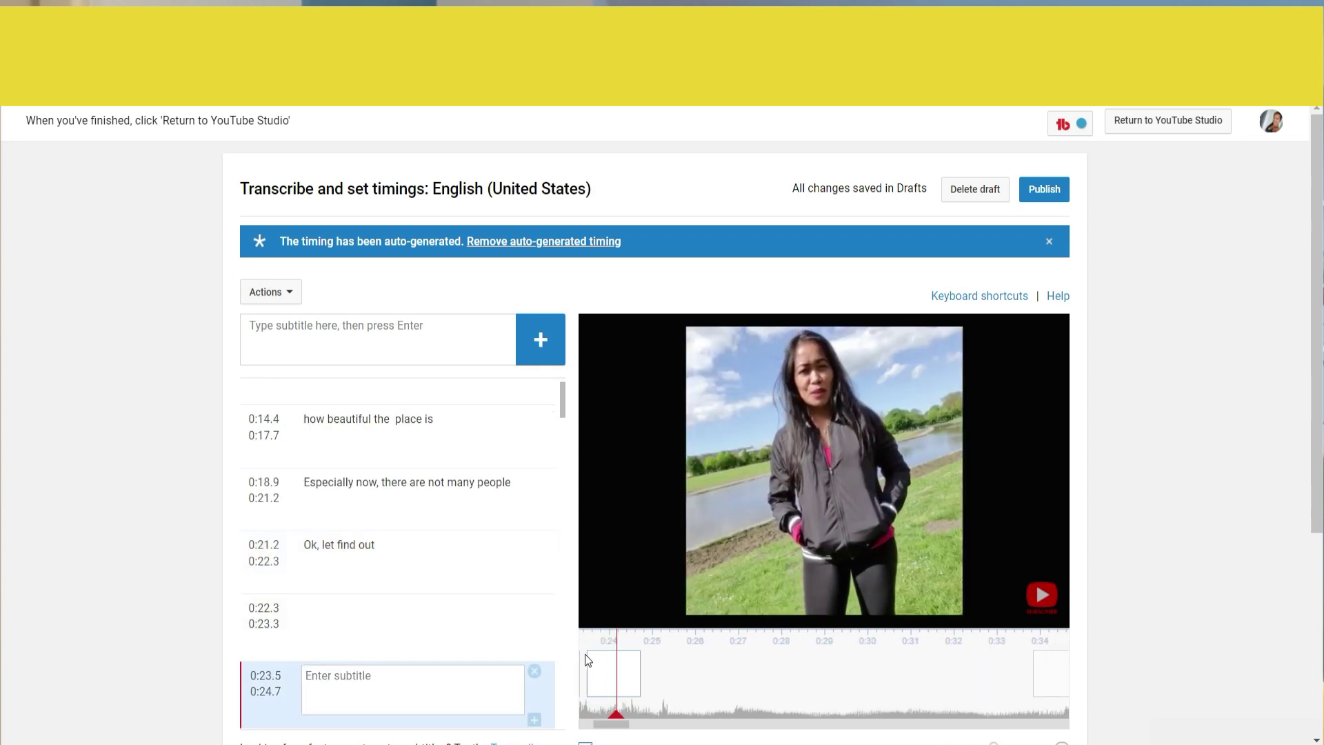
{"action": "left_click", "coordinate": [608, 611]}
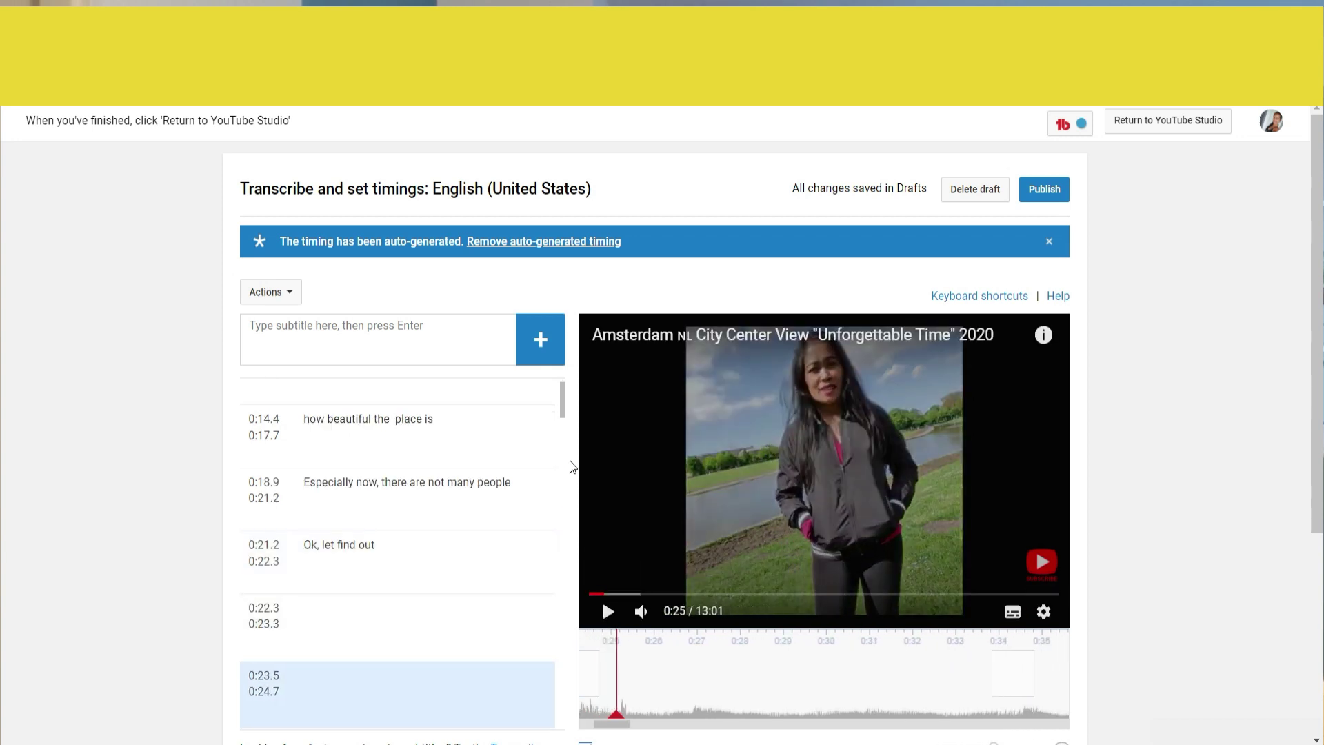
{"action": "left_click_drag", "start_coordinate": [564, 415], "coordinate": [564, 420]}
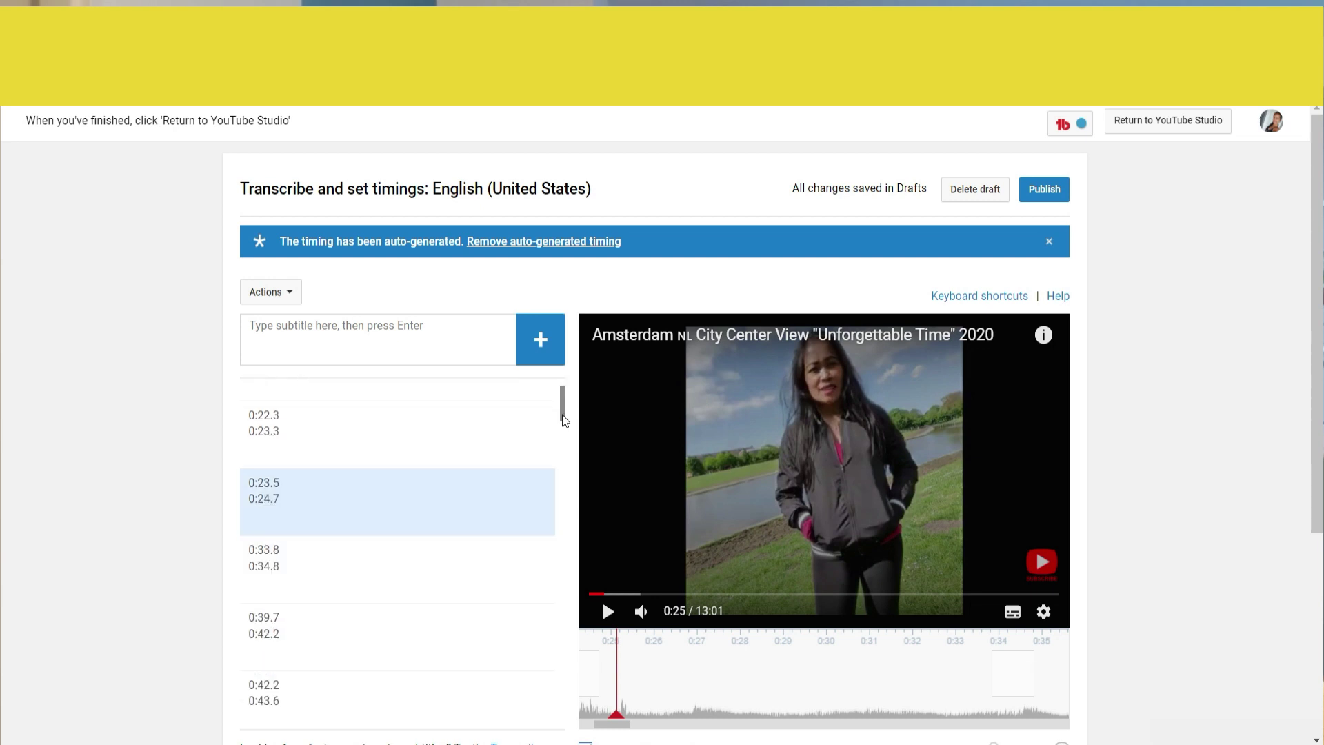
{"action": "scroll", "coordinate": [419, 427], "scroll_direction": "up", "scroll_amount": 3}
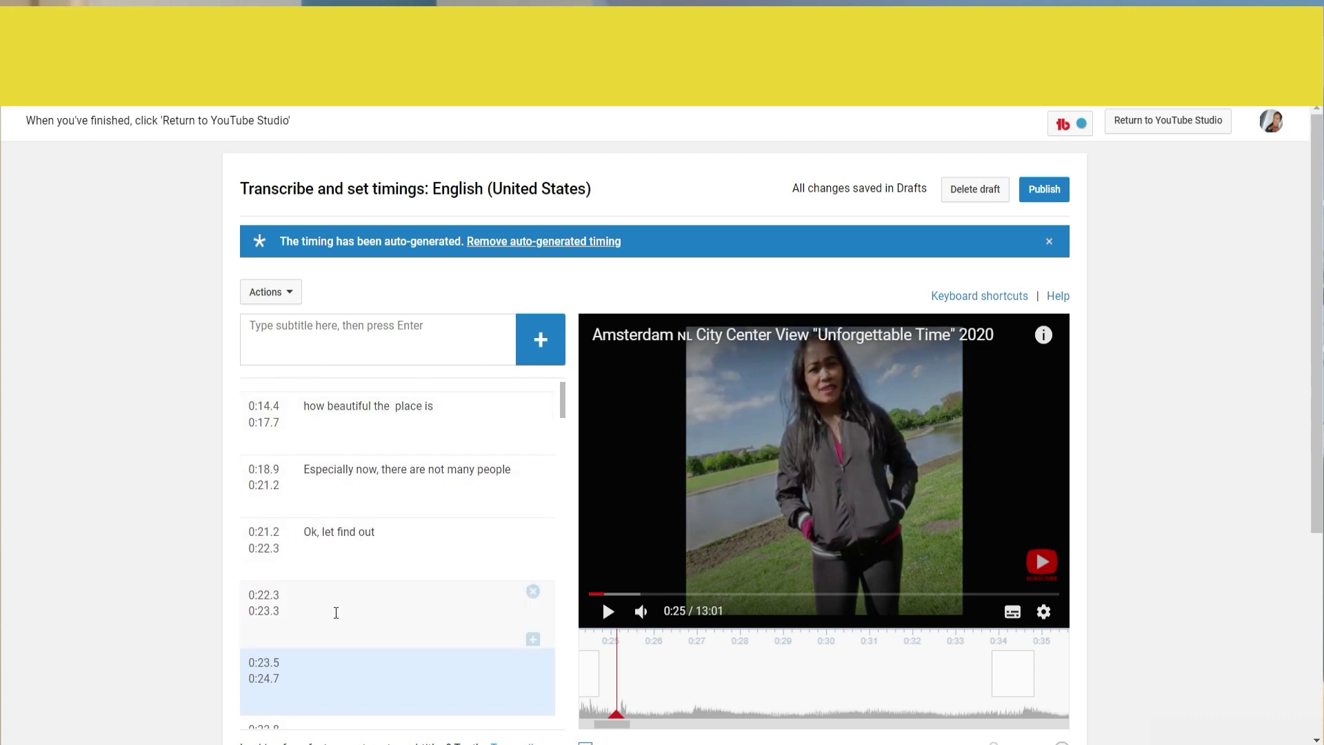
{"action": "left_click", "coordinate": [336, 612]}
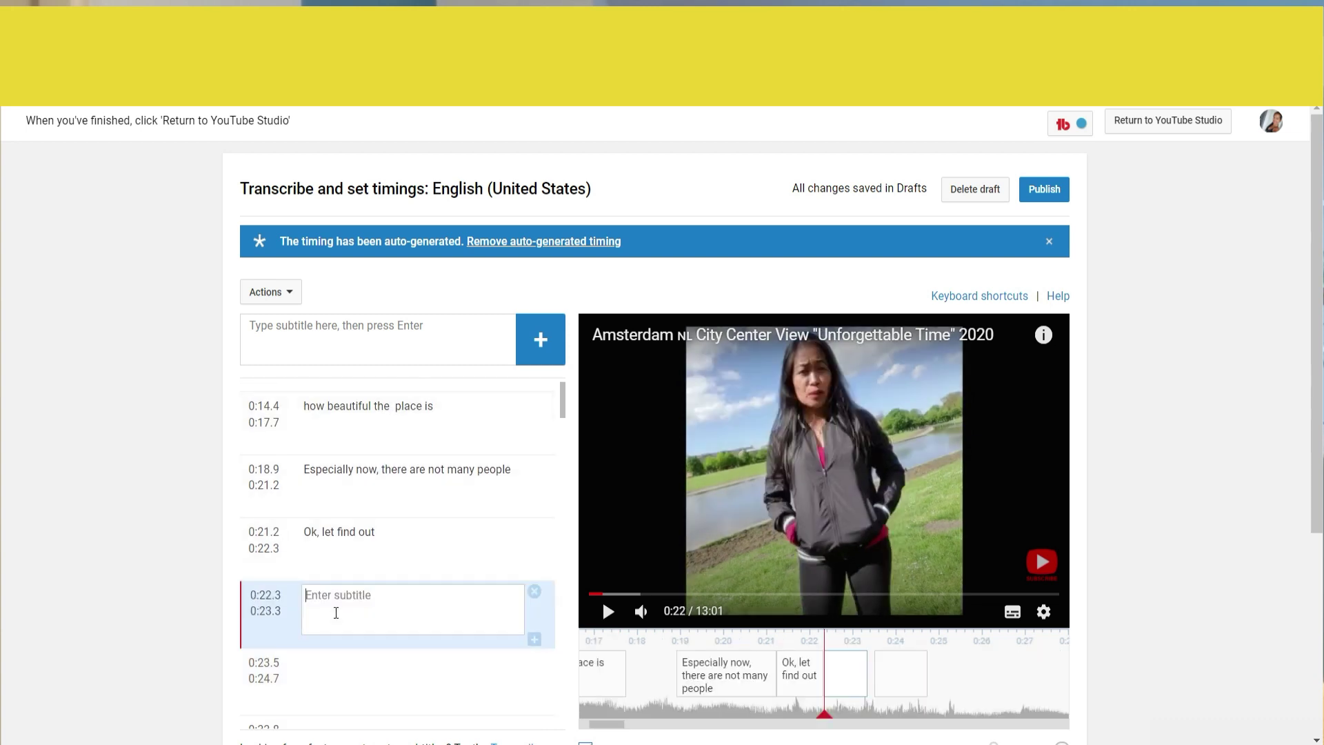
{"action": "left_click", "coordinate": [534, 592]}
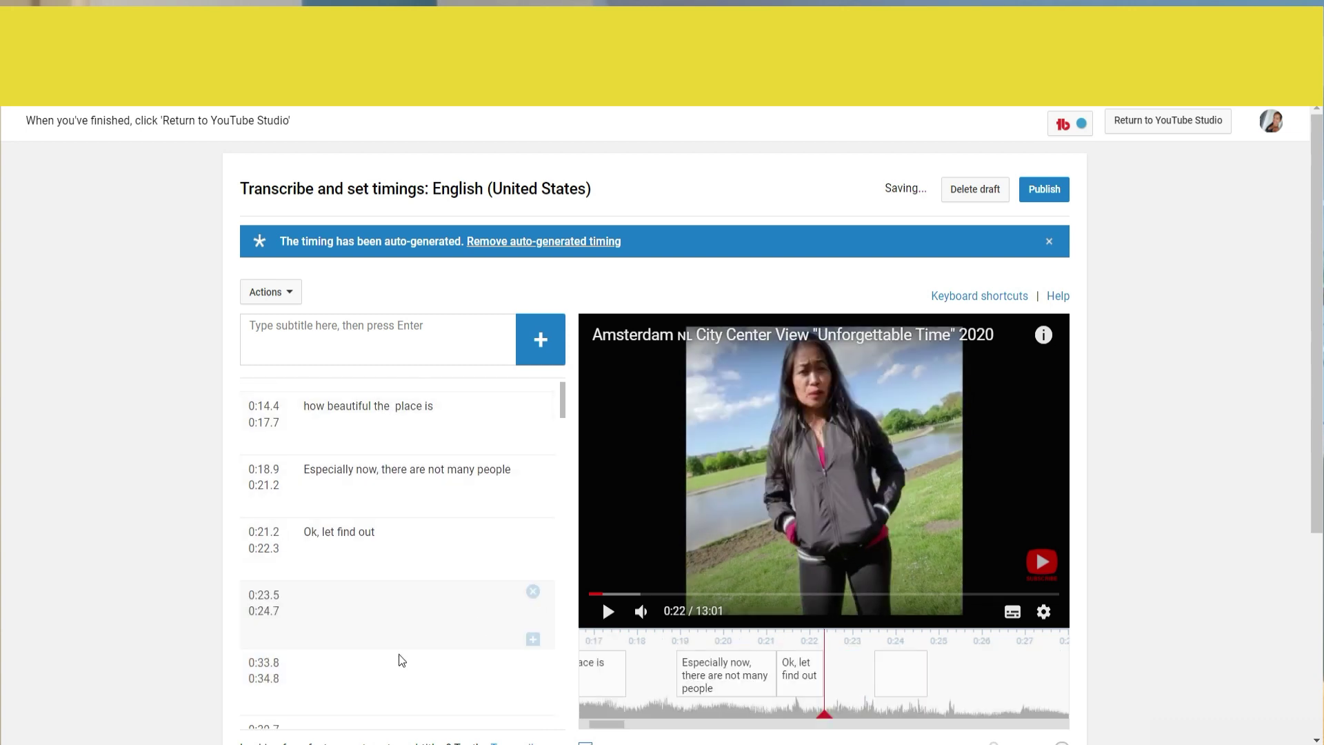
Enter "if it's beautiful...." in the empty 0:23.5–0:24.7 segment
{"action": "left_click", "coordinate": [331, 602]}
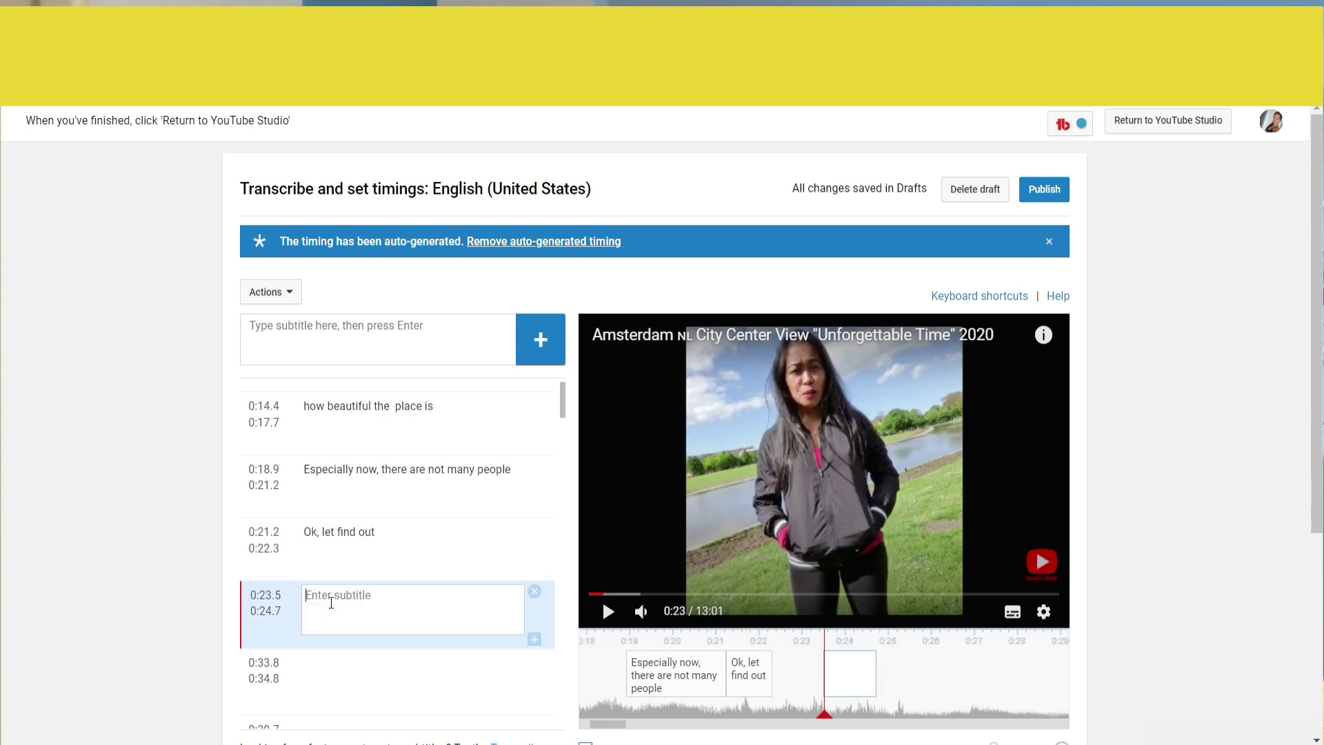
{"action": "type", "text": "if it"}
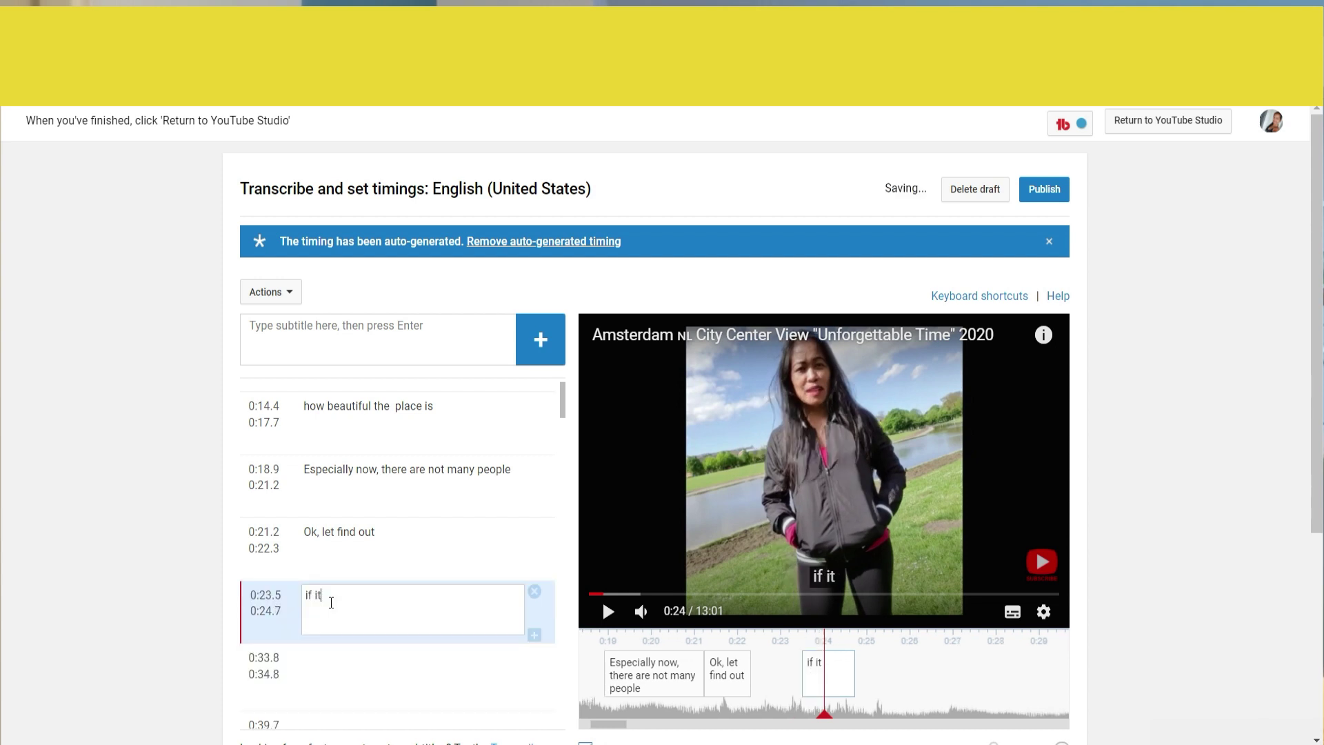
{"action": "type", "text": "'s beautiful...."}
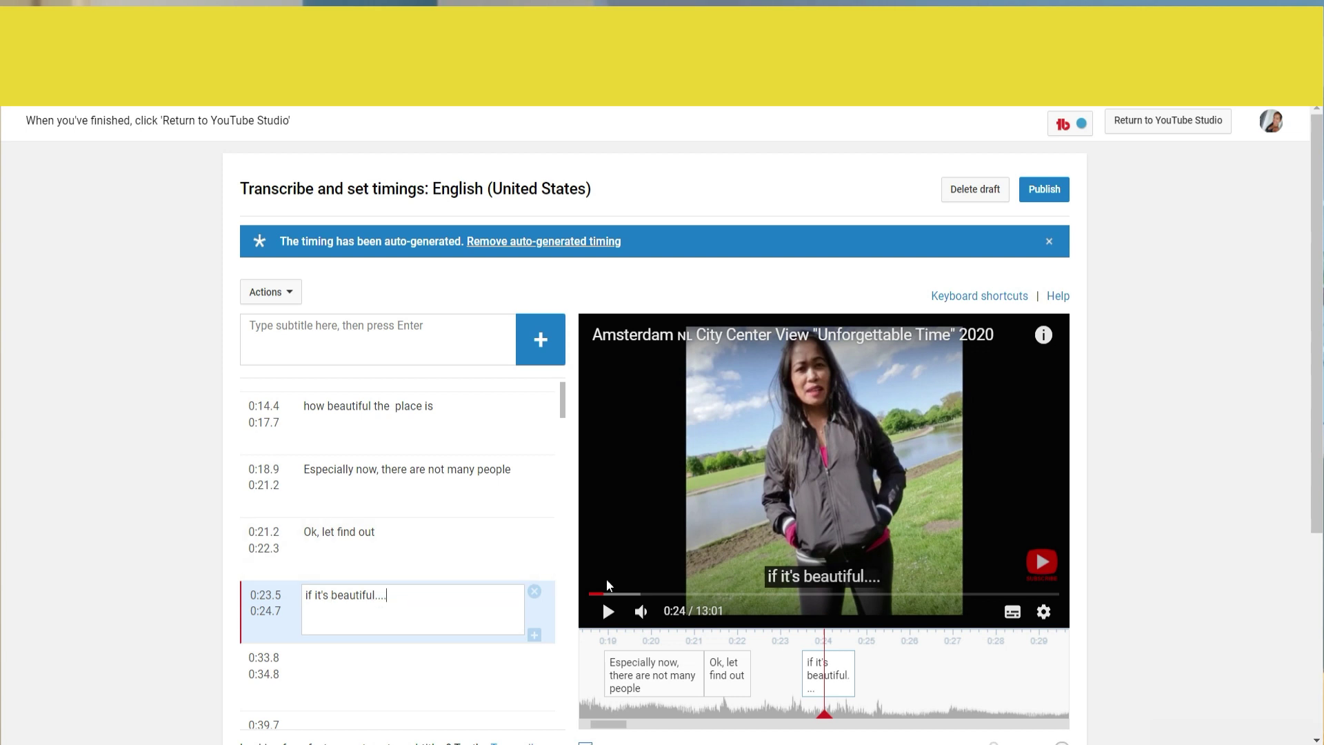
Move the "Ok, let find out" subtitle to 0:21.3–0:22.4 and extend the end of "if it's beautiful...." to 0:25.4
{"action": "left_click", "coordinate": [731, 682]}
{"action": "left_click_drag", "start_coordinate": [731, 682], "coordinate": [736, 682]}
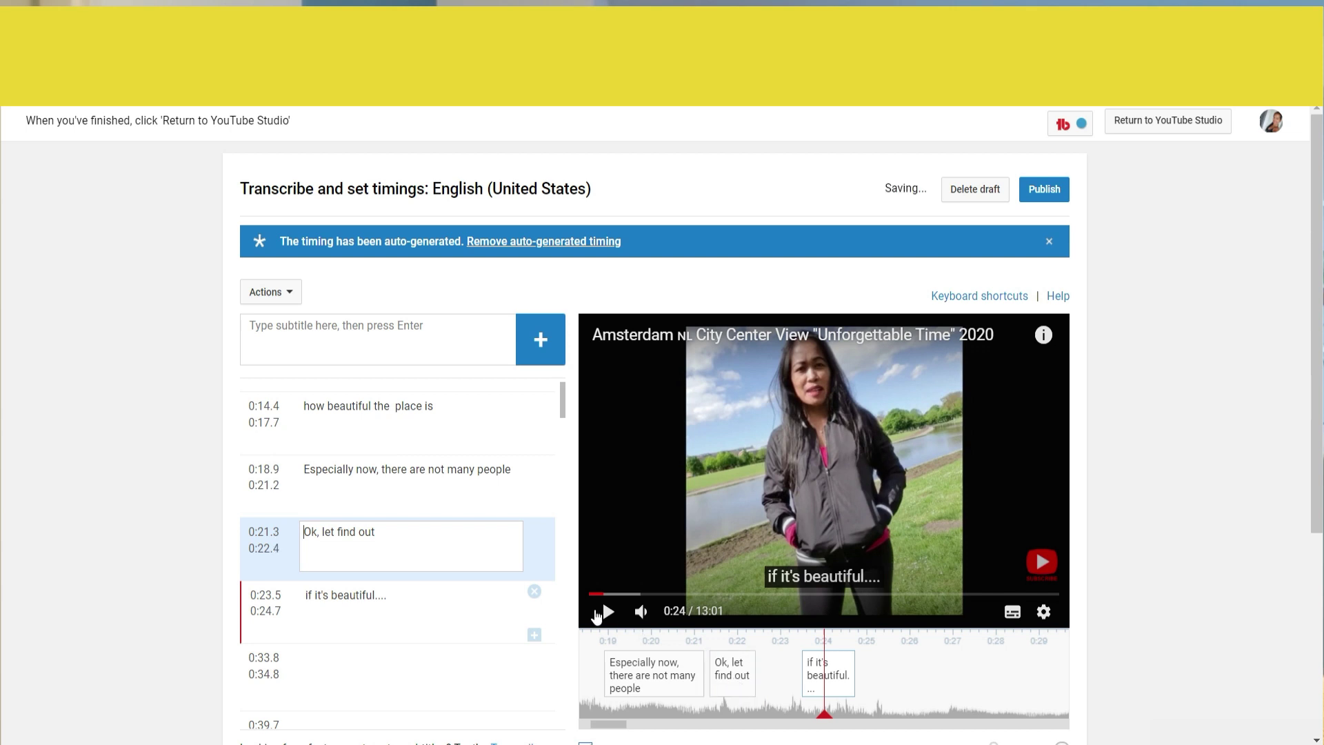
{"action": "left_click", "coordinate": [606, 612]}
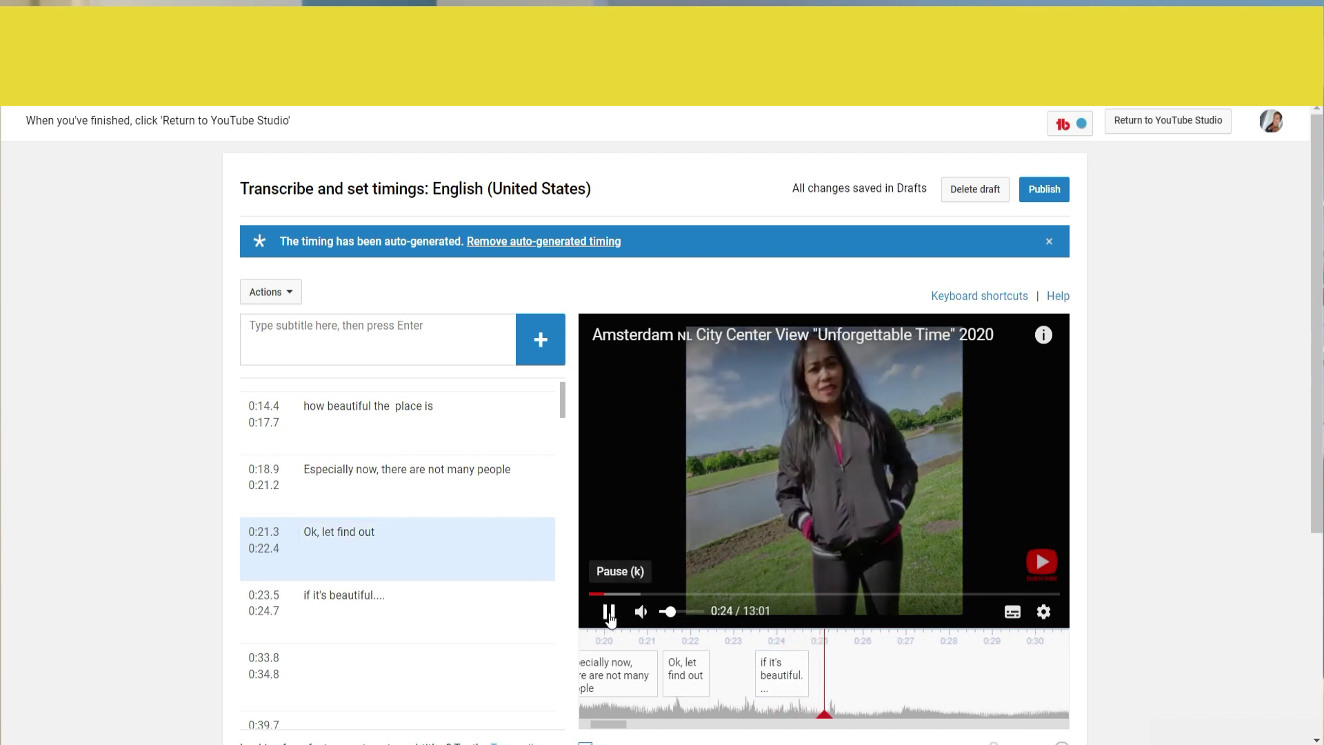
{"action": "left_click", "coordinate": [609, 613]}
{"action": "left_click", "coordinate": [795, 685]}
{"action": "left_click_drag", "start_coordinate": [799, 678], "coordinate": [819, 678]}
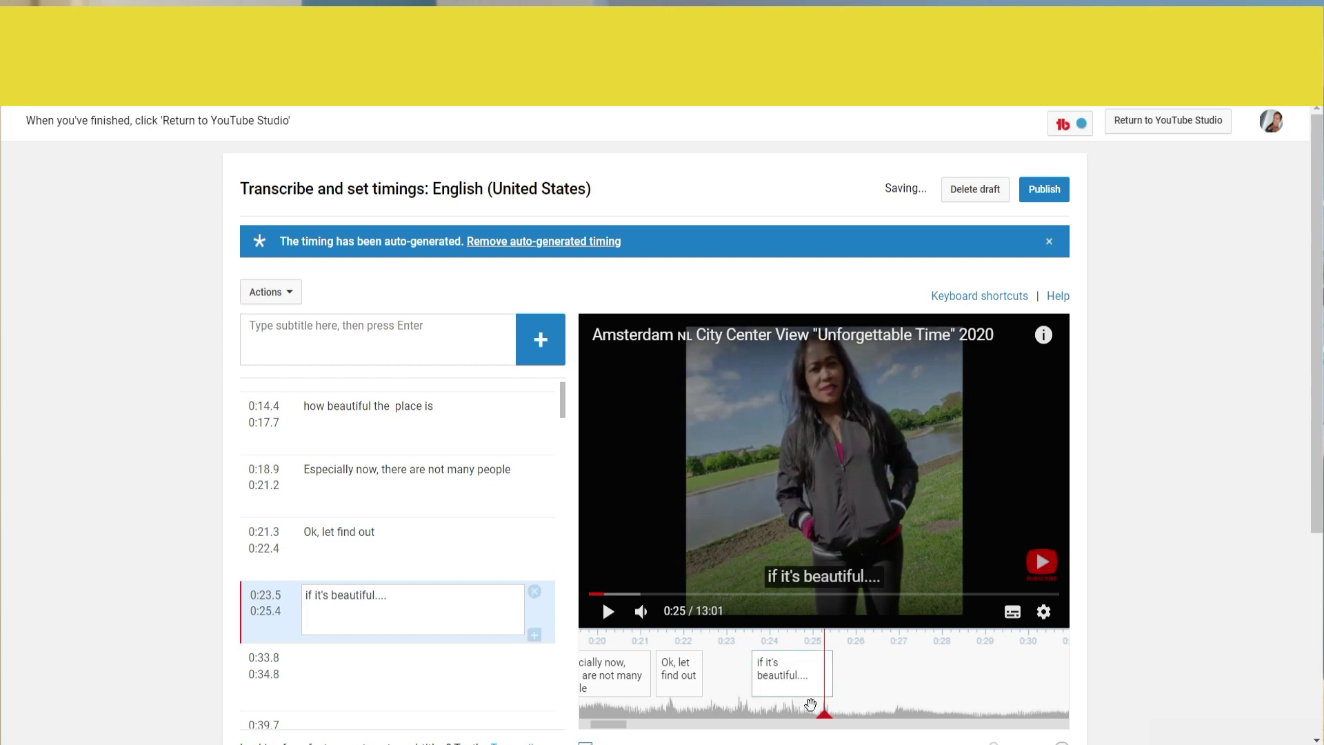
Replay the subtitles from the beginning to about 0:19 and set the start of "Especially now, there are not many people" to 0:18.7
{"action": "left_click", "coordinate": [614, 673]}
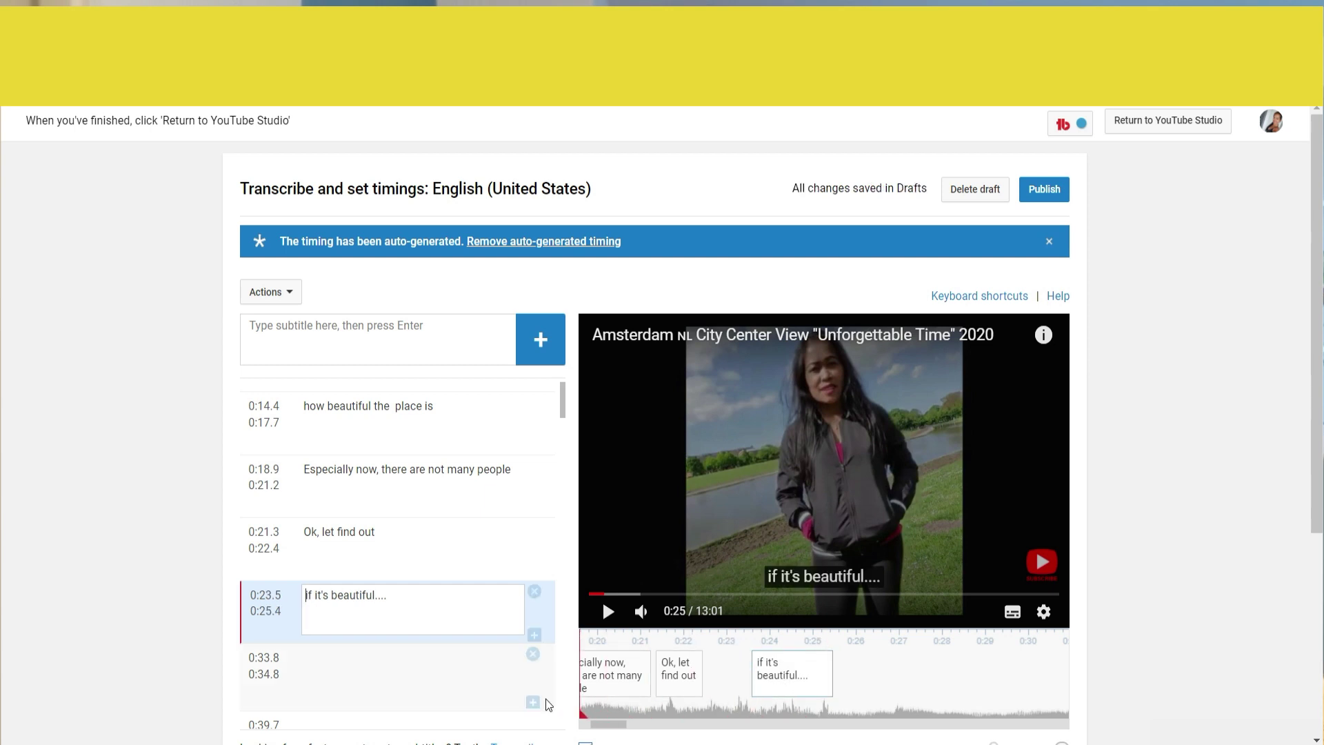
{"action": "left_click", "coordinate": [606, 613]}
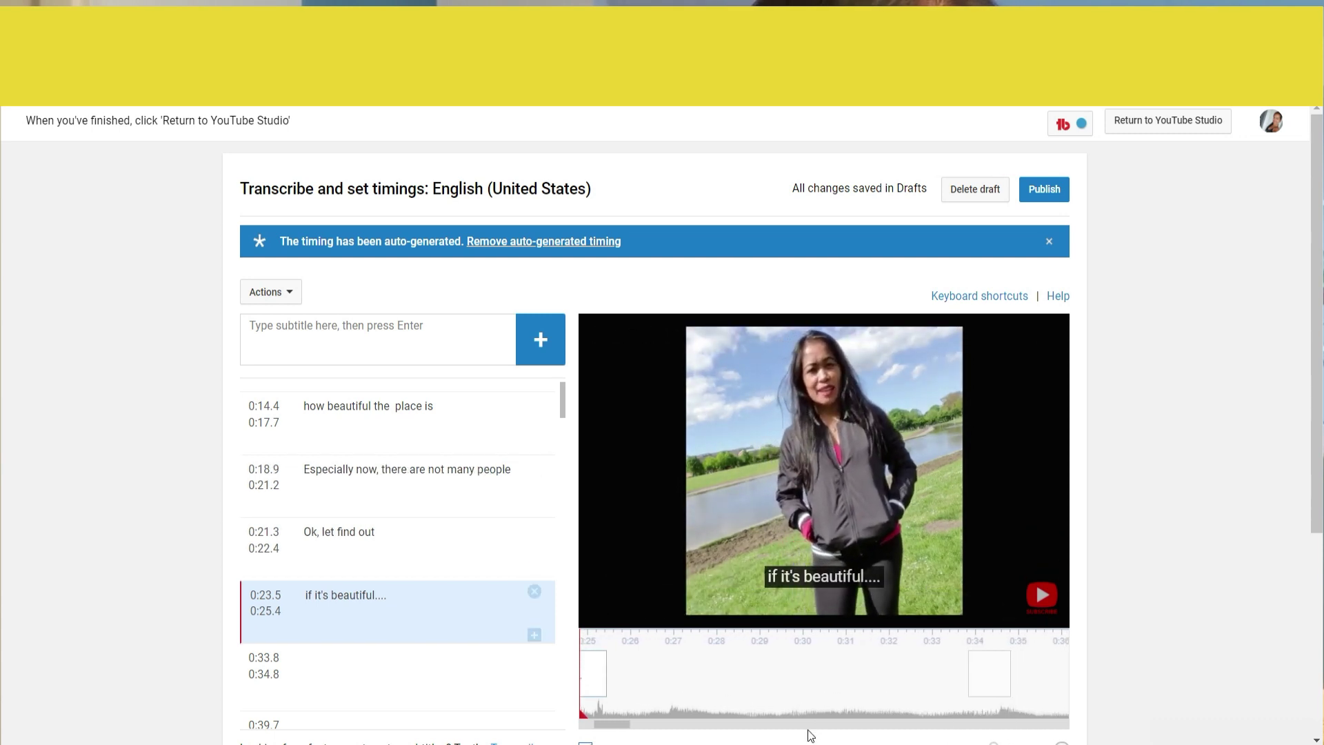
{"action": "left_click", "coordinate": [586, 718]}
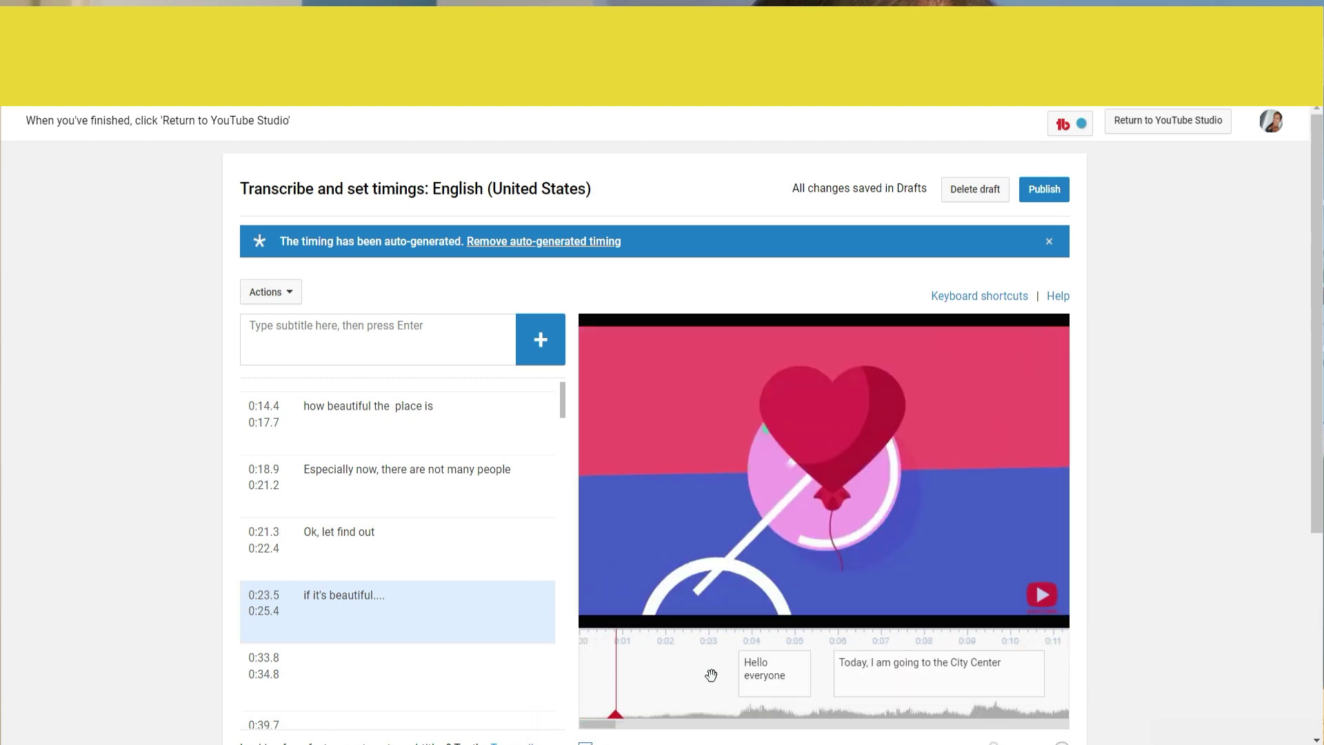
{"action": "mouse_move", "coordinate": [741, 678]}
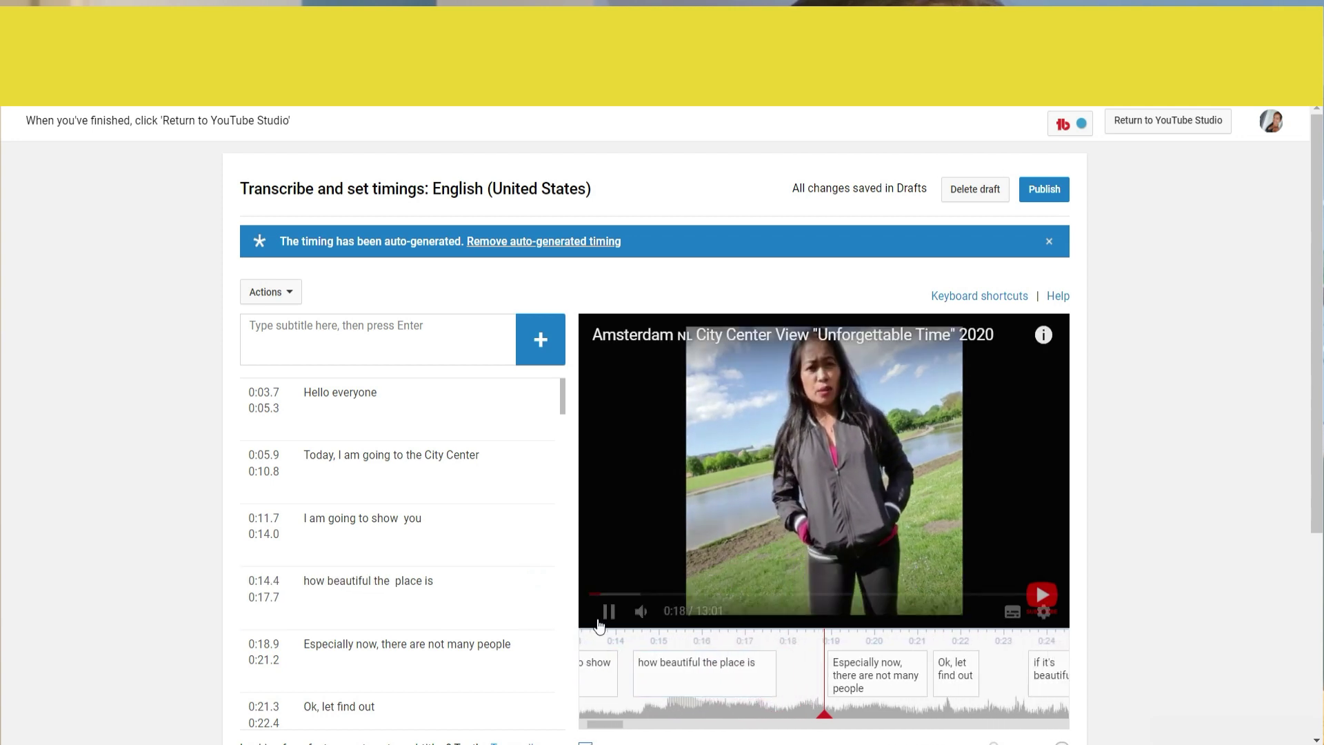
{"action": "left_click", "coordinate": [608, 611]}
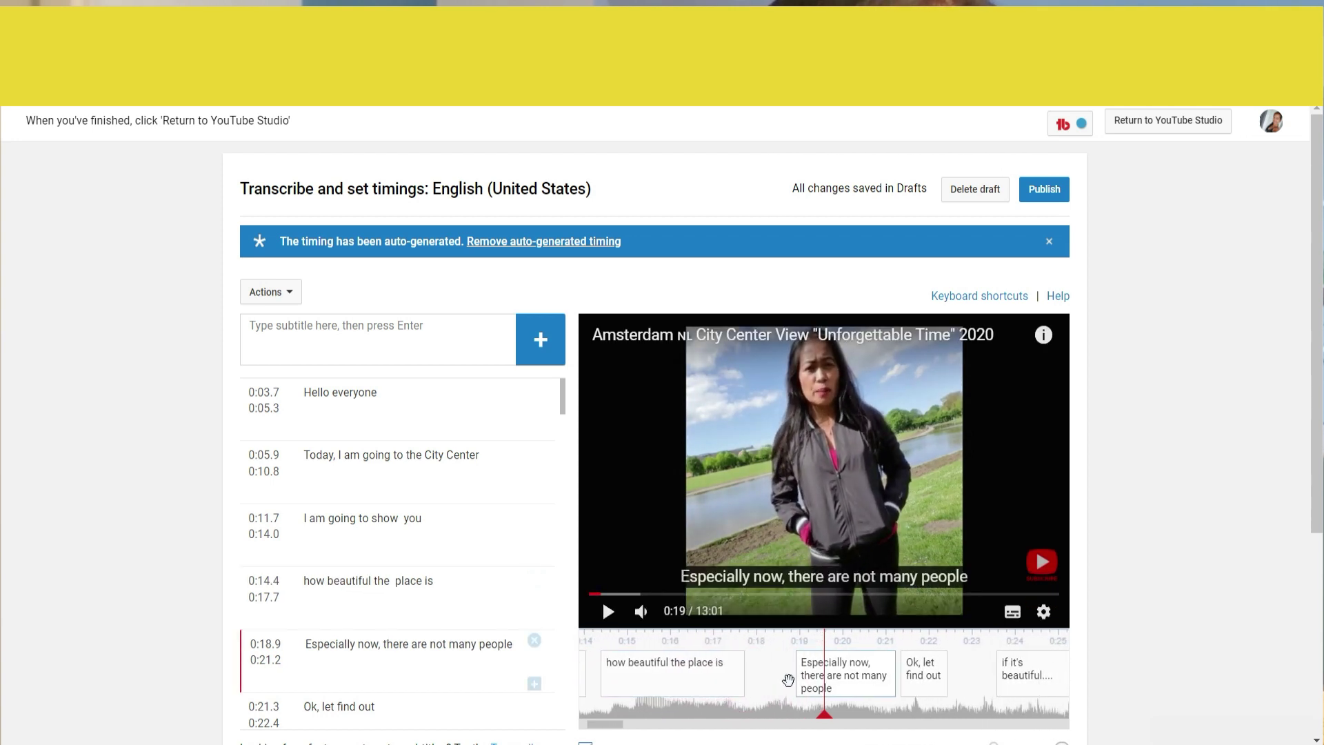
{"action": "left_click", "coordinate": [790, 675]}
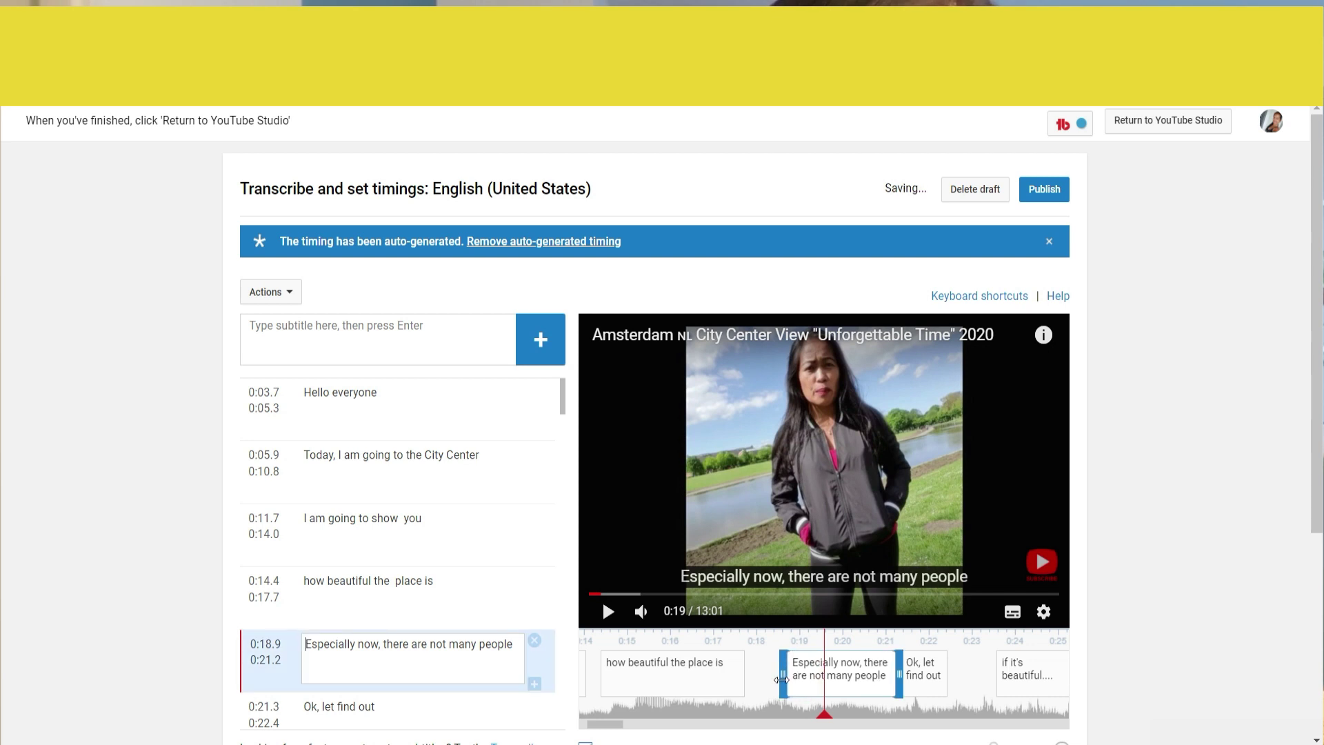
Replay the passage from before the fifth subtitle and correct the sixth subtitle's text to "Ok, let's find out"
{"action": "left_click_drag", "start_coordinate": [827, 715], "coordinate": [764, 715]}
{"action": "left_click", "coordinate": [612, 617]}
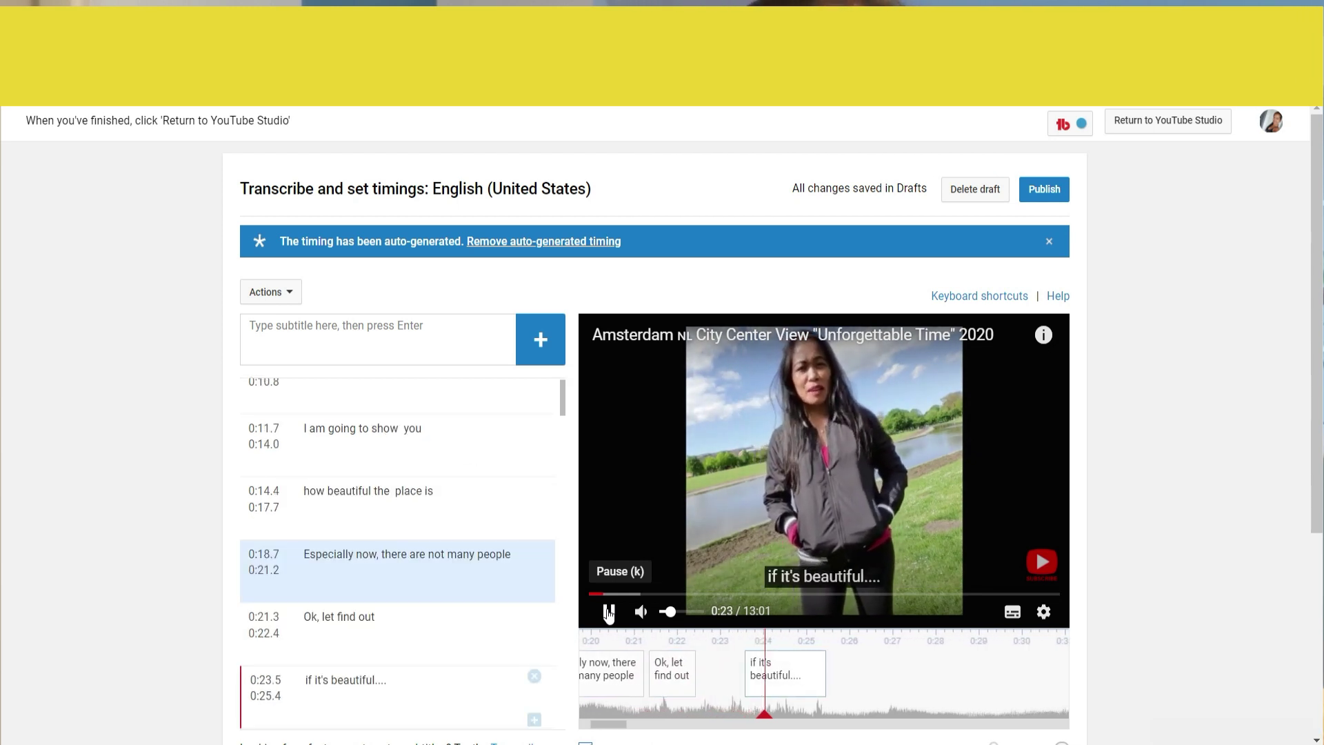
{"action": "left_click", "coordinate": [608, 612]}
{"action": "left_click", "coordinate": [337, 616]}
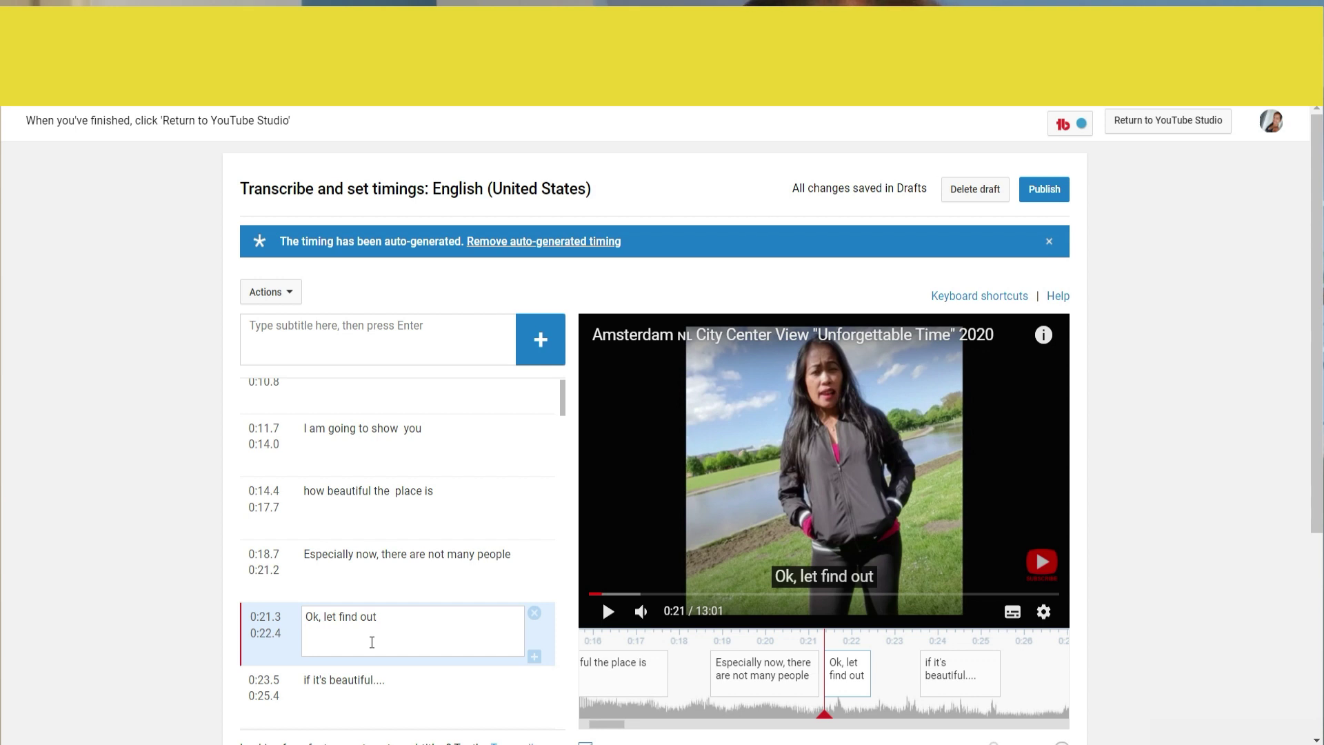
{"action": "type", "text": "'s"}
{"action": "key", "text": "Delete"}
{"action": "mouse_move", "coordinate": [370, 676]}
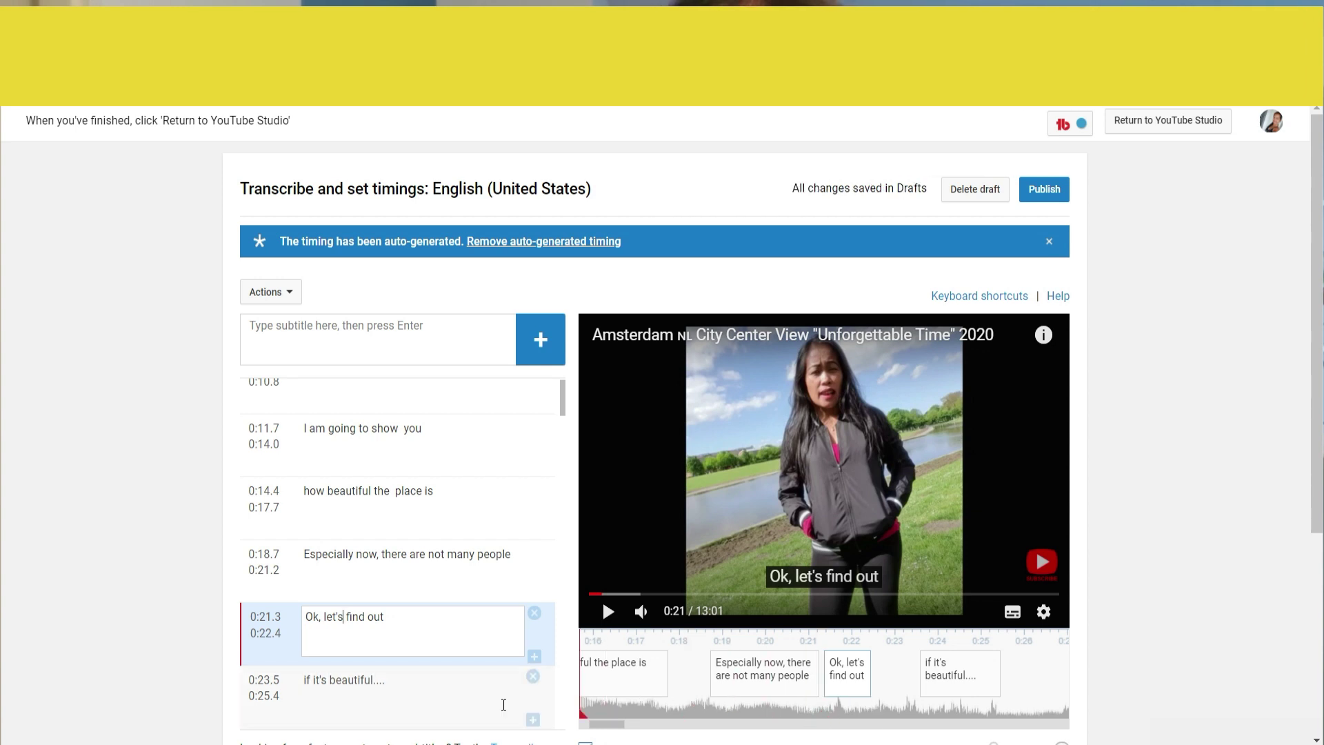
Play the video to about 0:27 and publish the English (United States) subtitles
{"action": "left_click", "coordinate": [639, 669]}
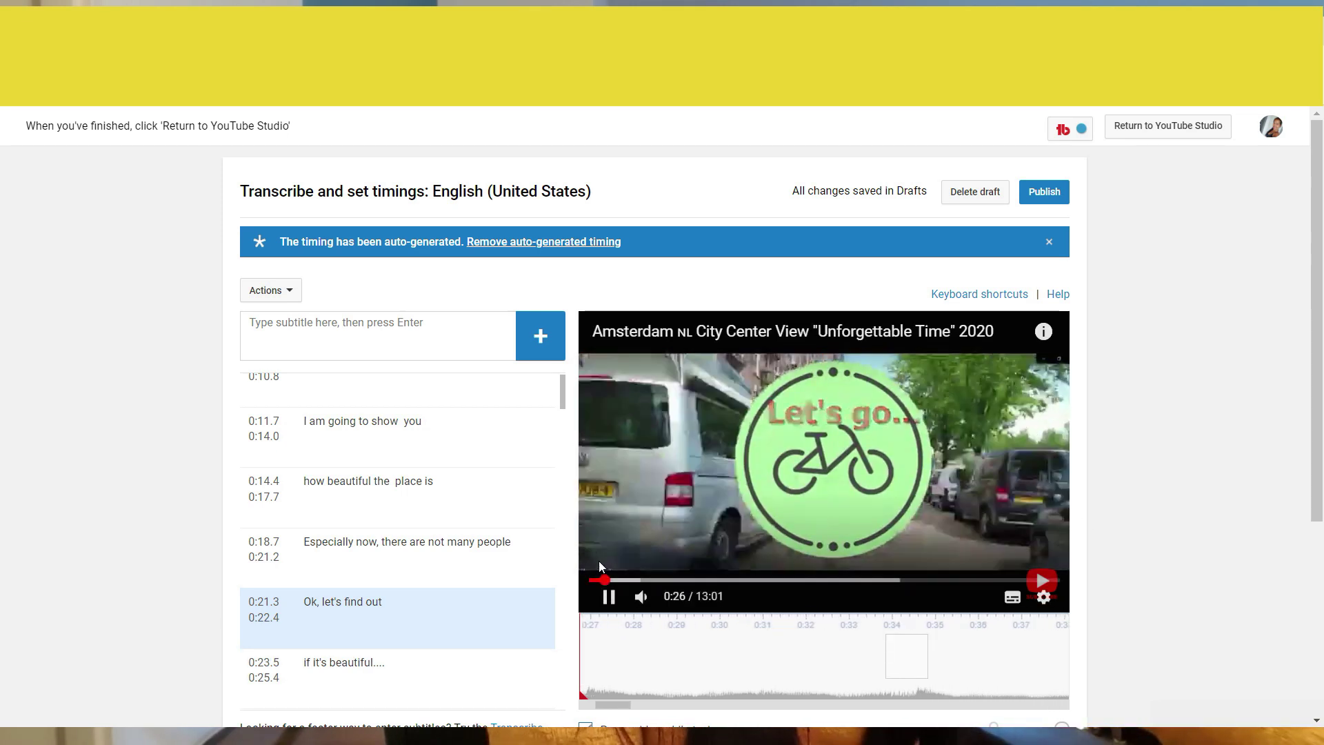
{"action": "left_click", "coordinate": [608, 599]}
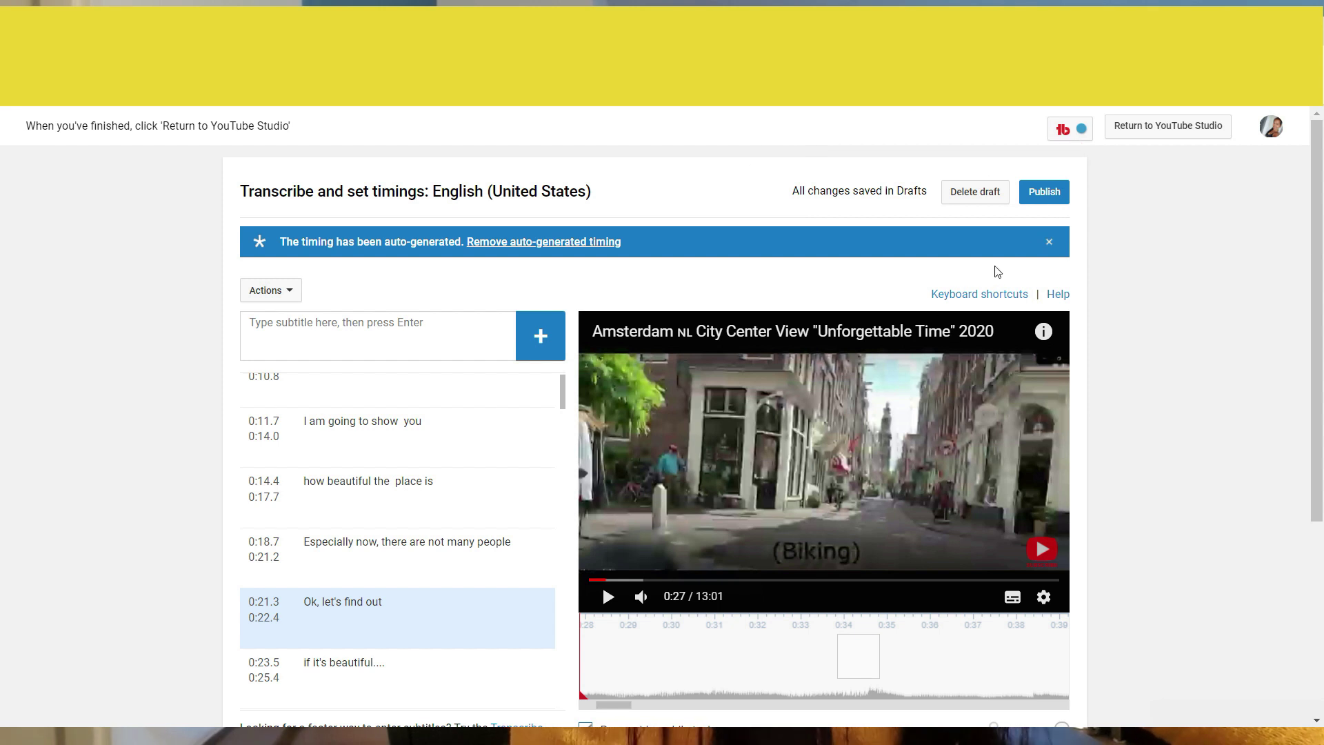
{"action": "left_click", "coordinate": [1044, 192]}
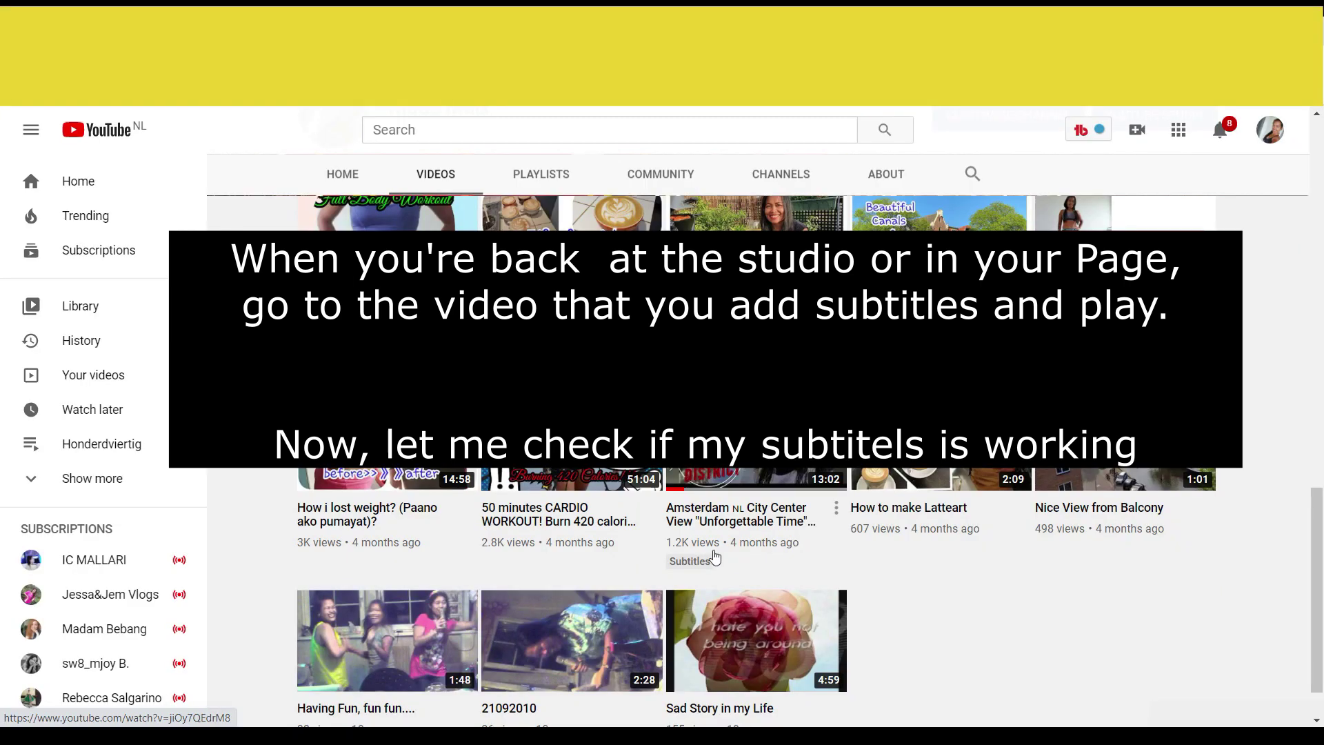
Open the "Amsterdam NL City Center View" video from the channel's videos and play it to check the subtitles
{"action": "left_click", "coordinate": [732, 448]}
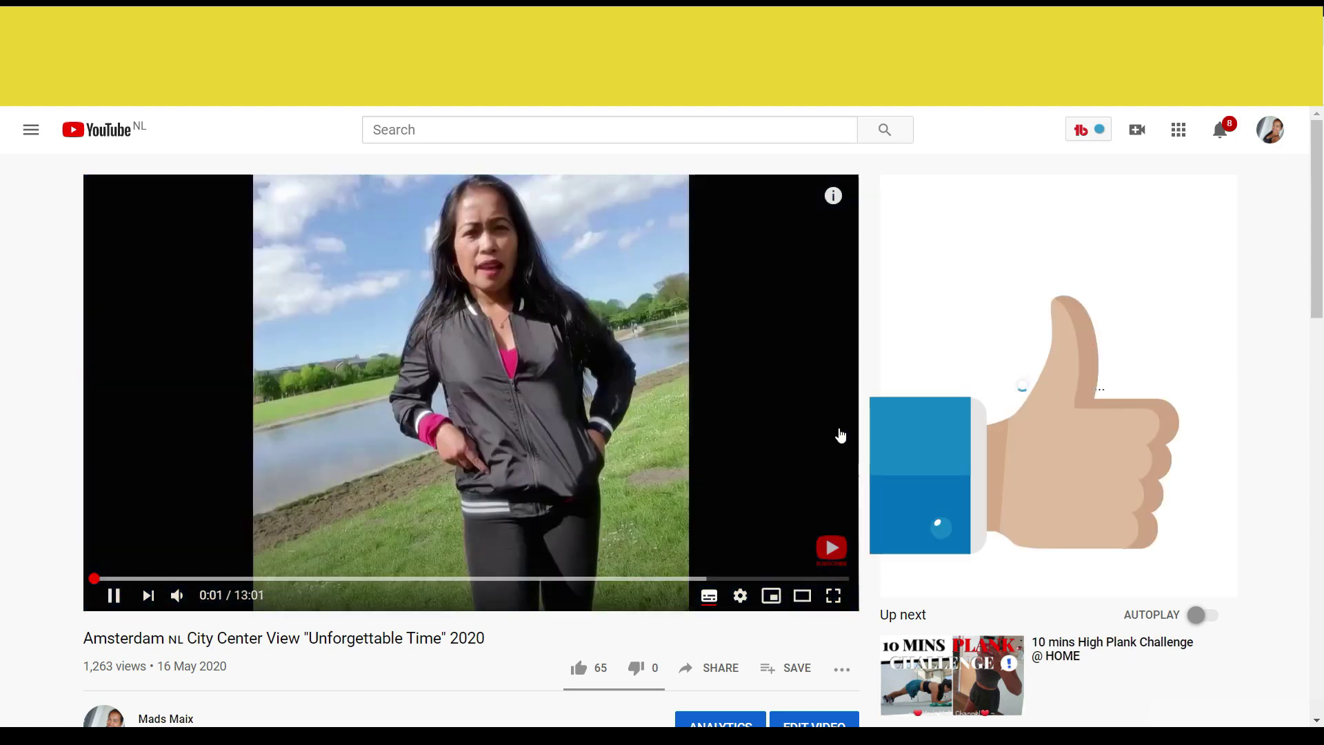
{"action": "left_click", "coordinate": [113, 595]}
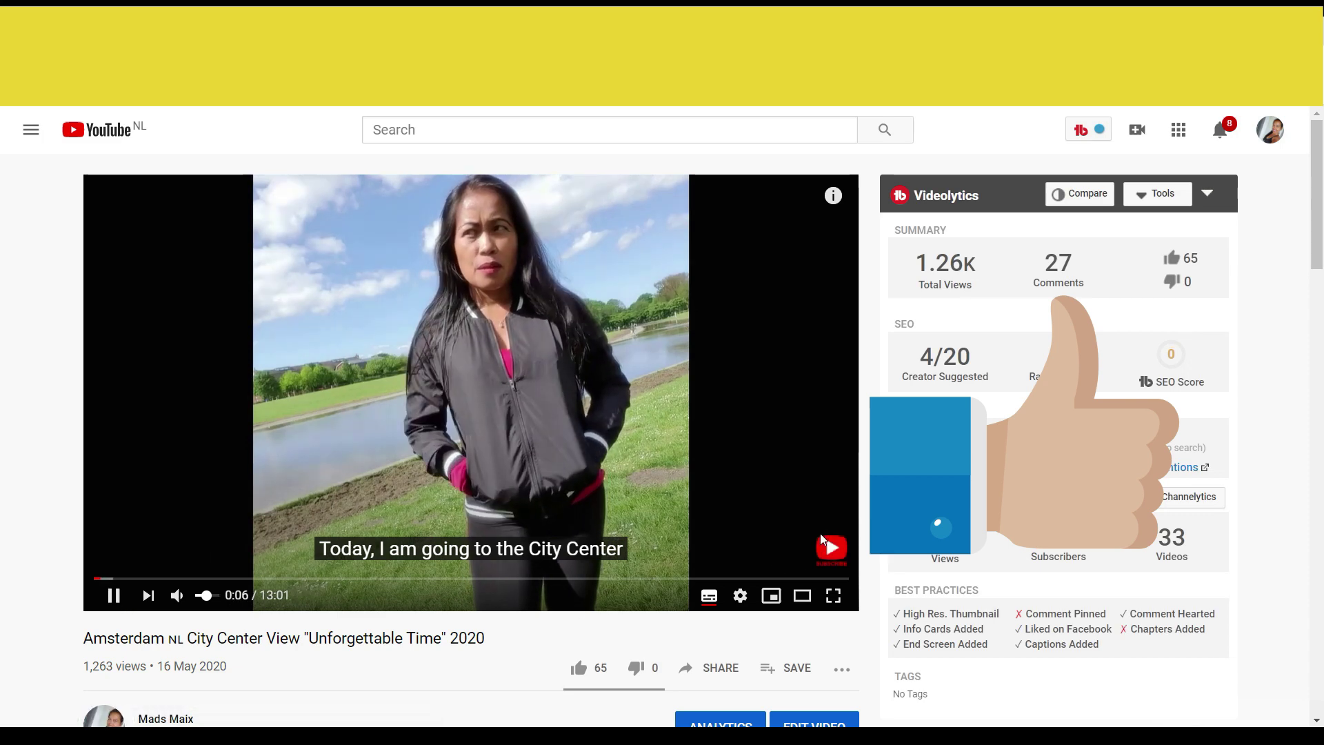